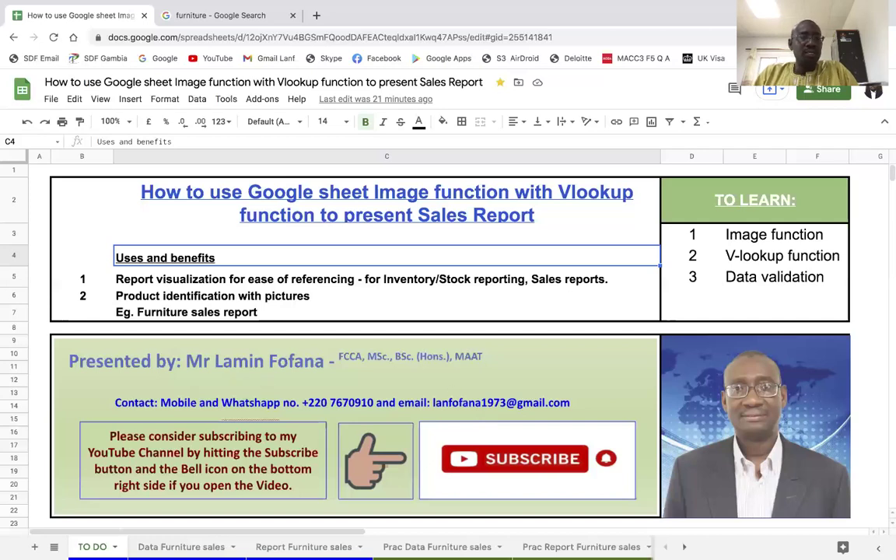
- Switch to the Data Furniture sales sheet
{"action": "left_click", "coordinate": [180, 546]}
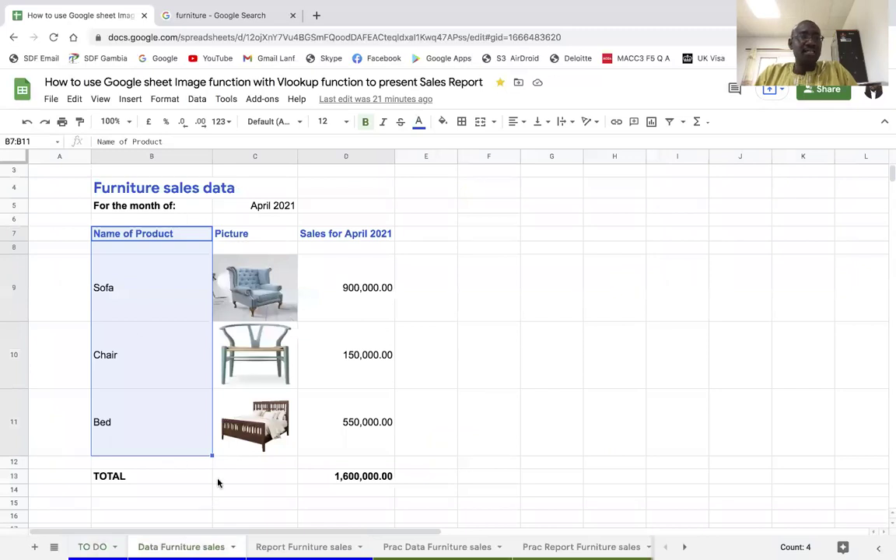
- Review the month, the column headers and Sofa's row on the Data Furniture sales sheet
{"action": "left_click", "coordinate": [350, 208]}
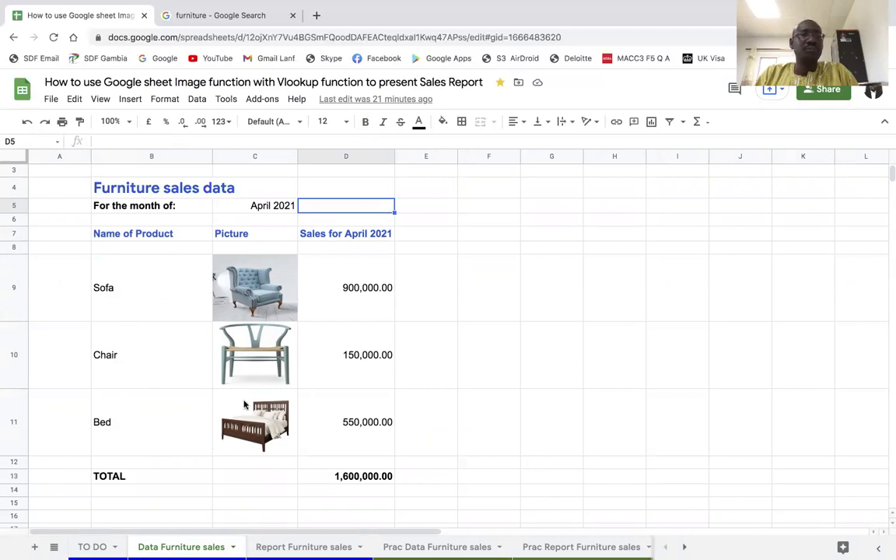
{"action": "left_click", "coordinate": [156, 291]}
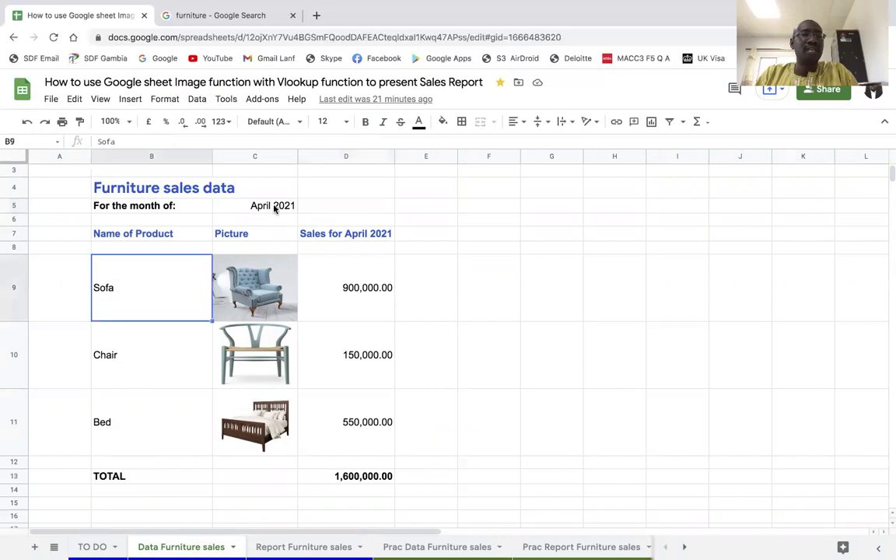
{"action": "left_click", "coordinate": [276, 206]}
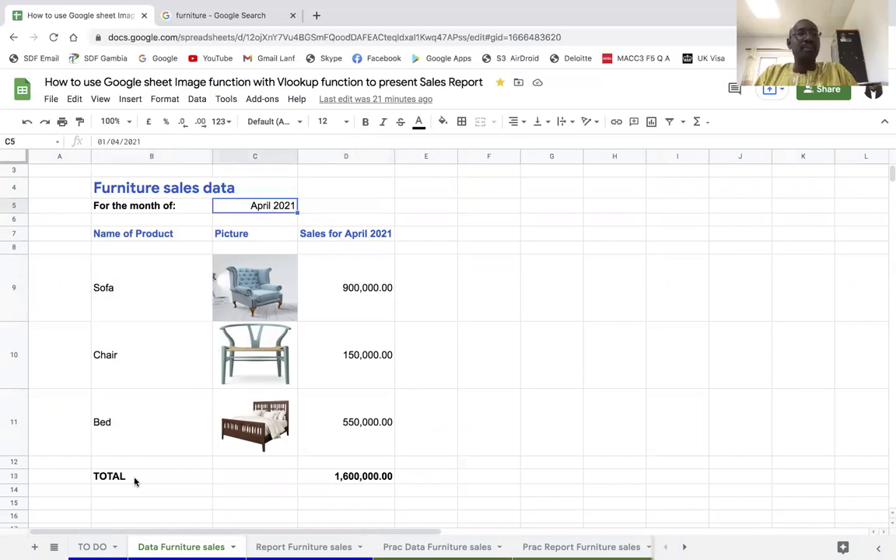
{"action": "left_click", "coordinate": [163, 234]}
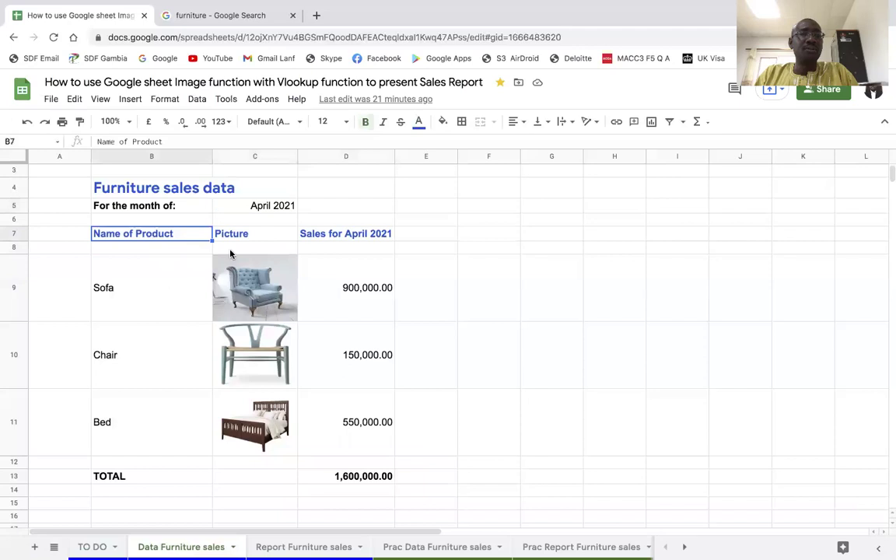
{"action": "left_click", "coordinate": [216, 230]}
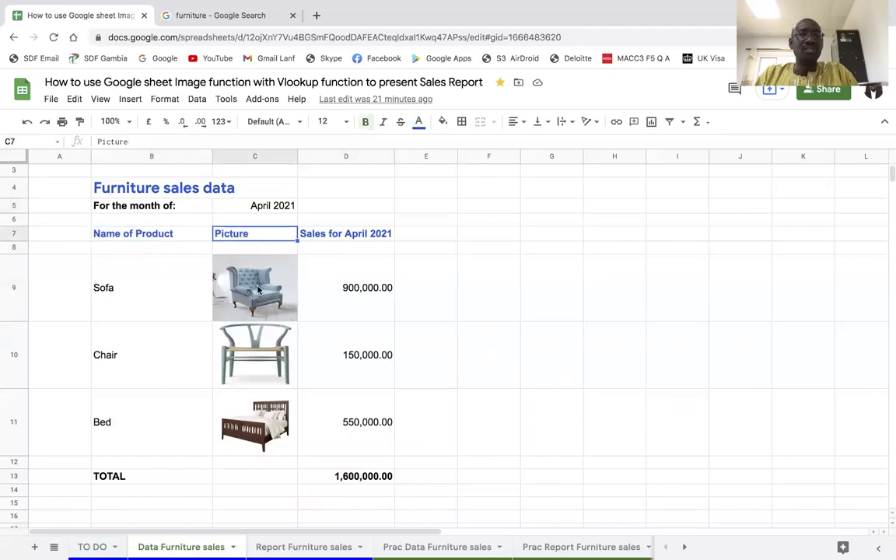
{"action": "left_click", "coordinate": [334, 234]}
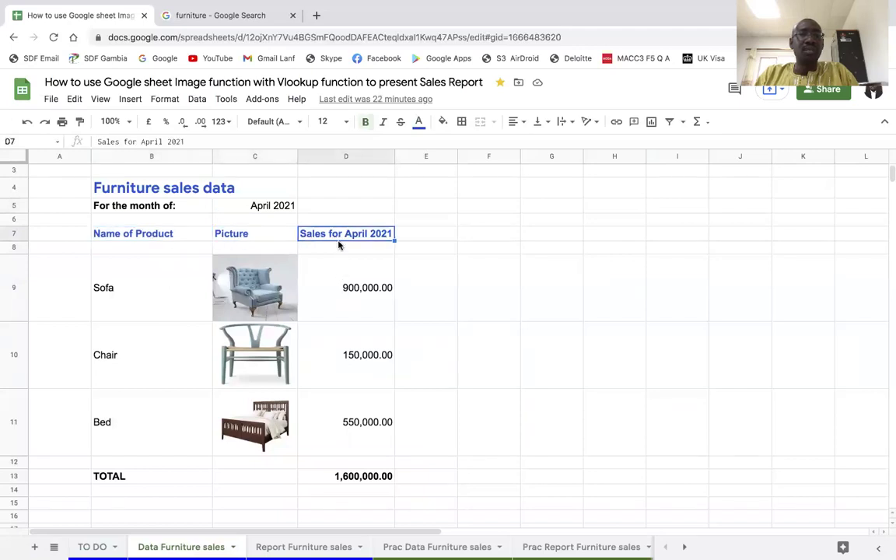
{"action": "left_click", "coordinate": [336, 283]}
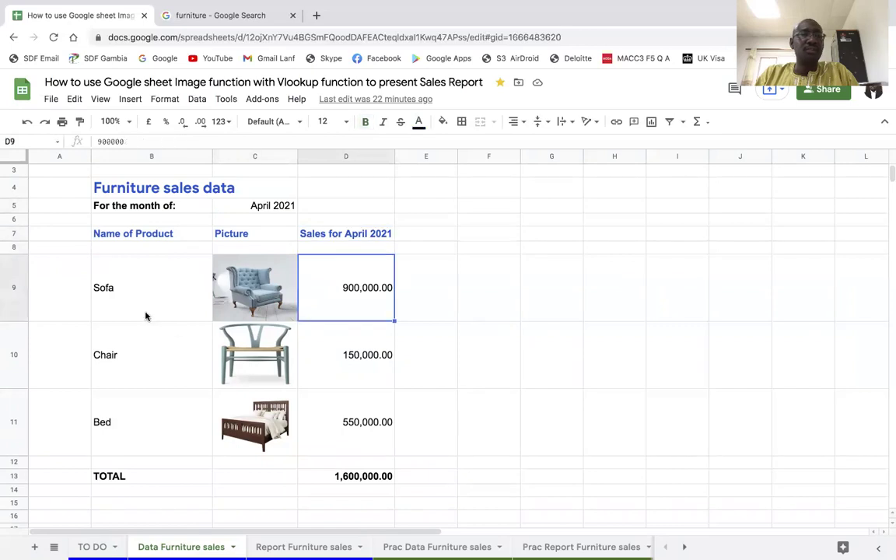
{"action": "left_click", "coordinate": [129, 284]}
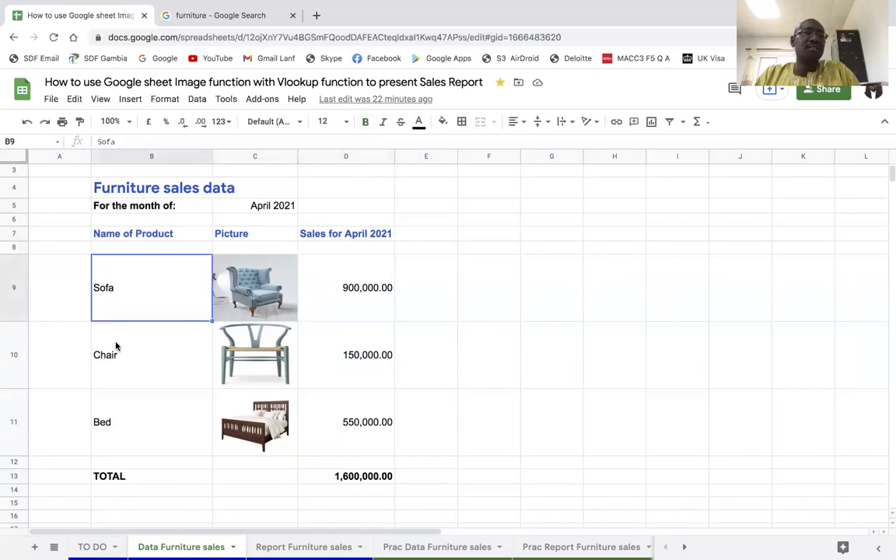
{"action": "left_click", "coordinate": [342, 302]}
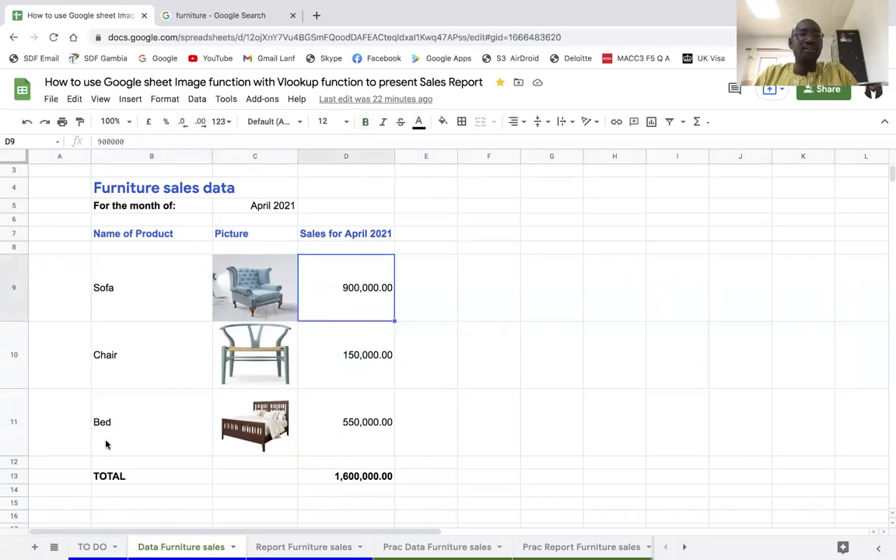
- Check the Chair and Bed image formulas, their sales figures and the SUM total, then go to the Report sheet
{"action": "left_click", "coordinate": [137, 355]}
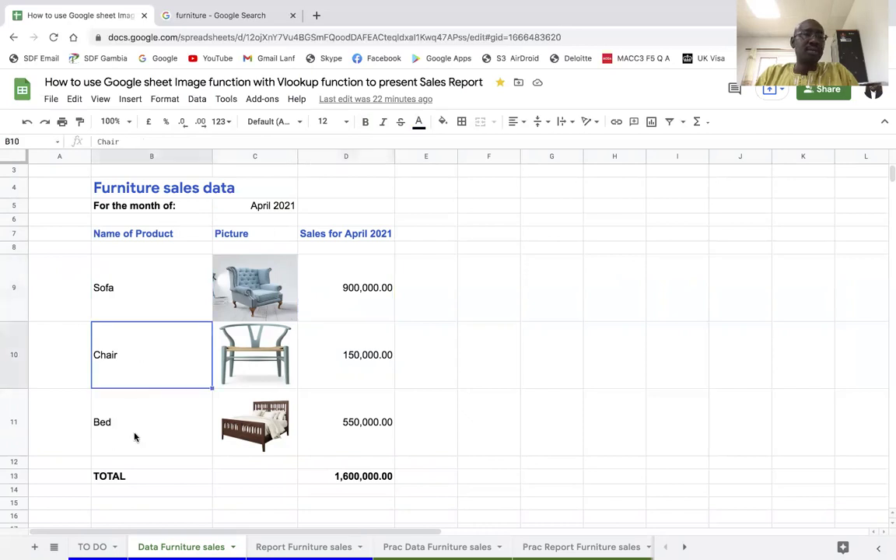
{"action": "left_click", "coordinate": [233, 327]}
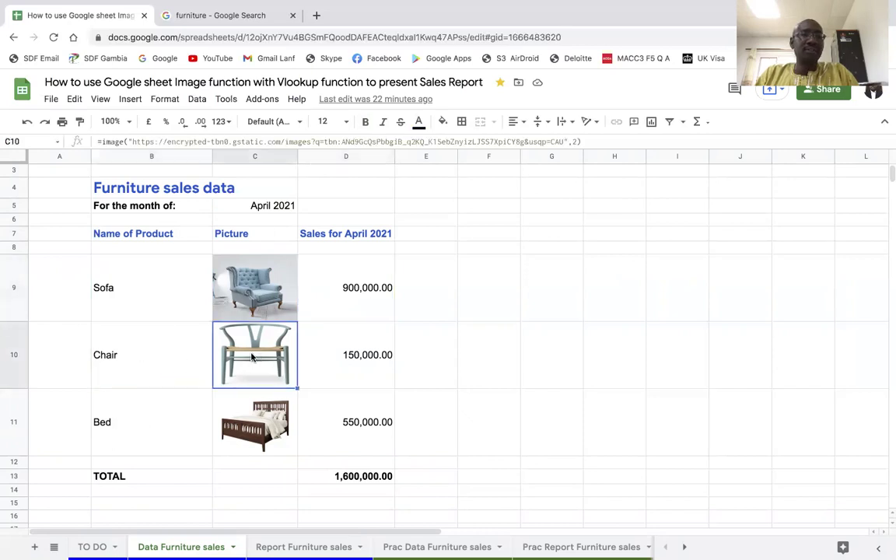
{"action": "left_click", "coordinate": [339, 357]}
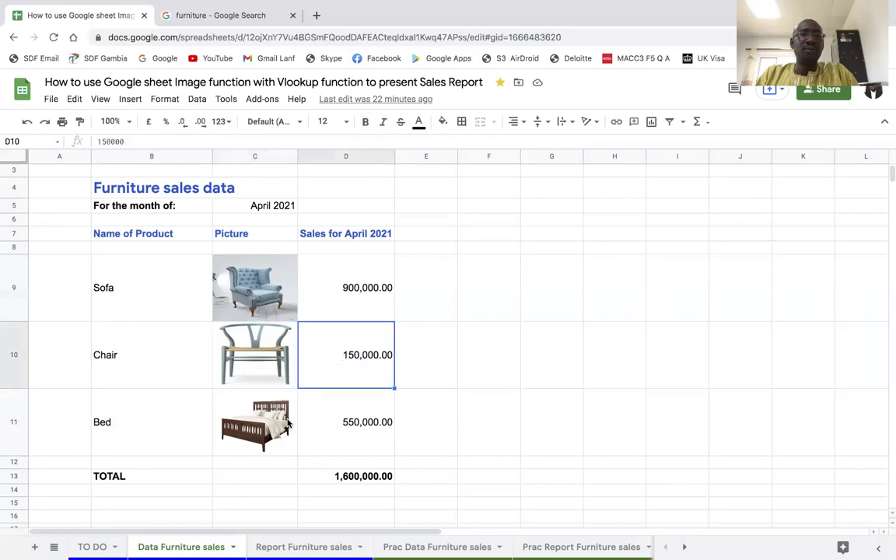
{"action": "left_click", "coordinate": [148, 413]}
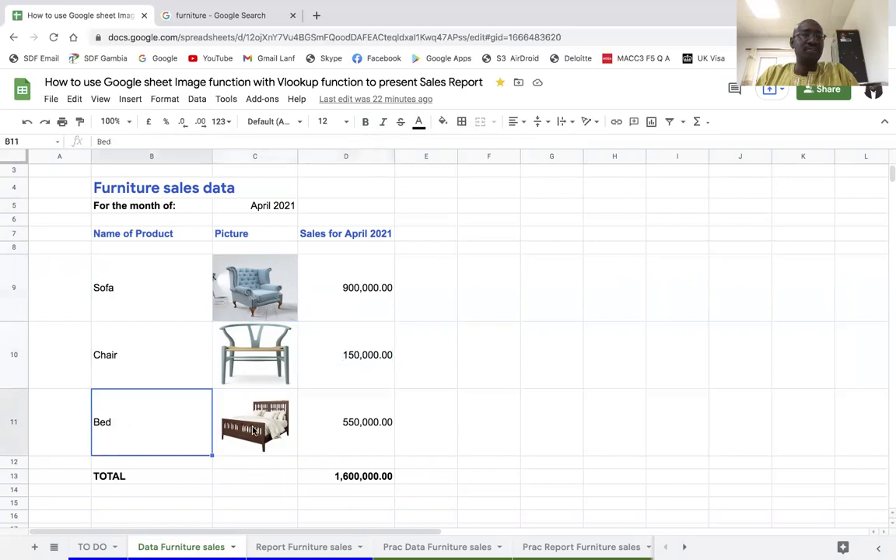
{"action": "left_click", "coordinate": [274, 446]}
{"action": "left_click", "coordinate": [341, 445]}
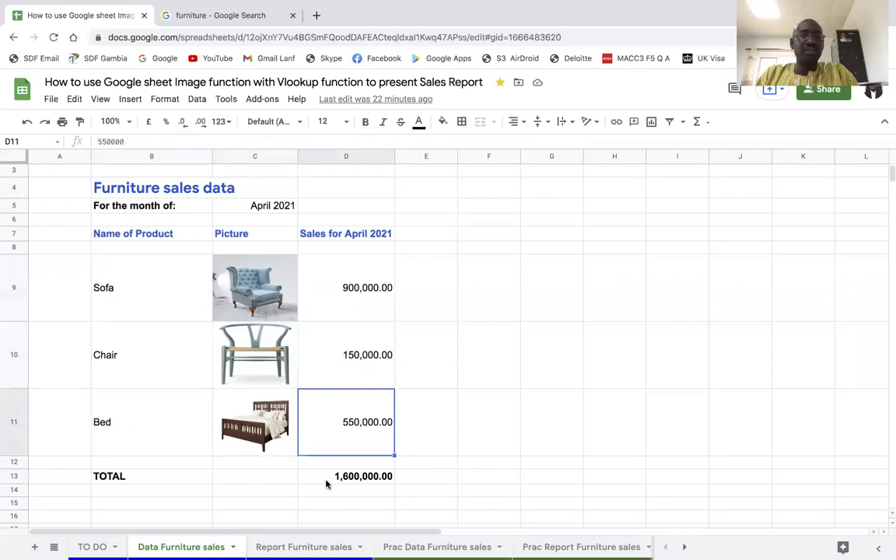
{"action": "left_click", "coordinate": [335, 478]}
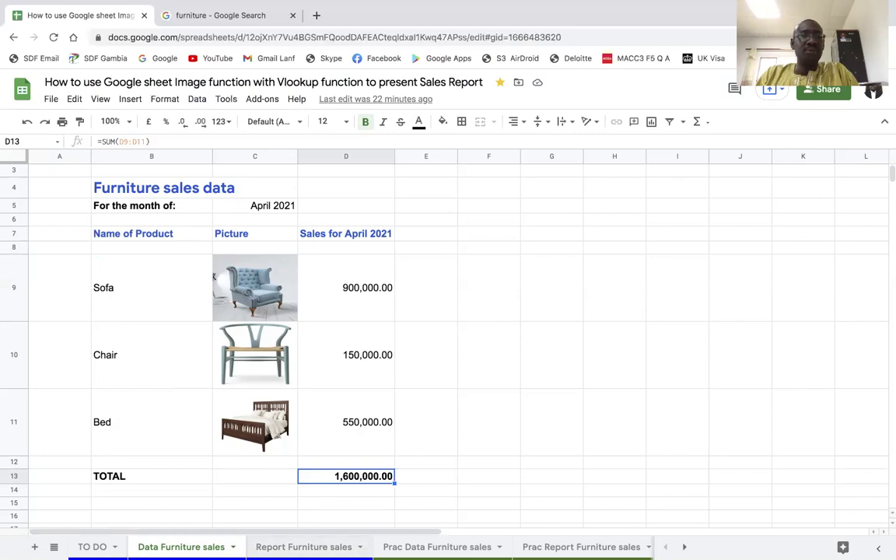
{"action": "left_click", "coordinate": [303, 547]}
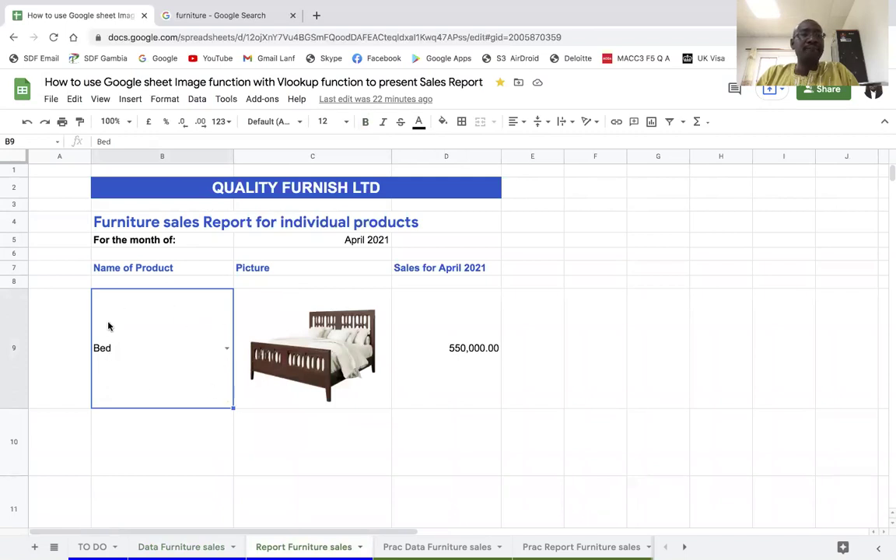
- Inspect the VLOOKUP sales formula and B9's product dropdown, leaving Bed selected
{"action": "left_click", "coordinate": [433, 366]}
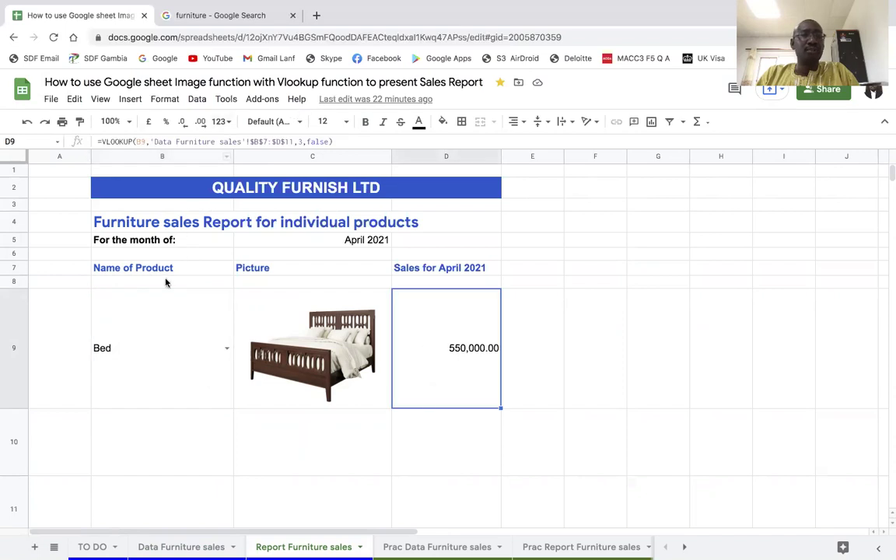
{"action": "left_click", "coordinate": [164, 346]}
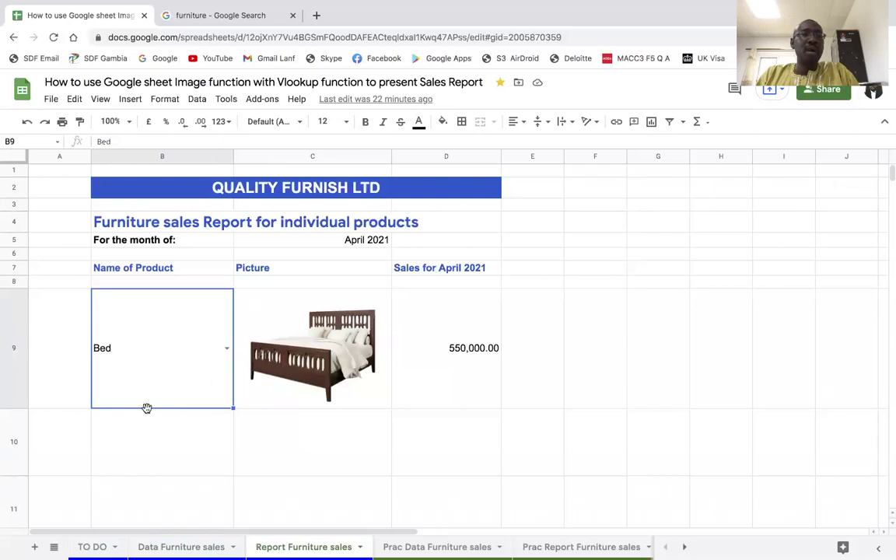
{"action": "left_click", "coordinate": [226, 349]}
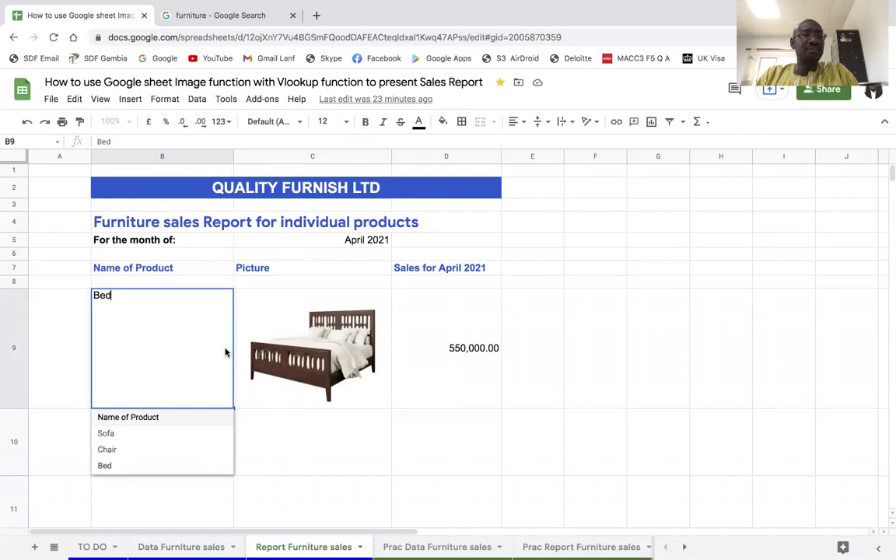
{"action": "left_click", "coordinate": [275, 427]}
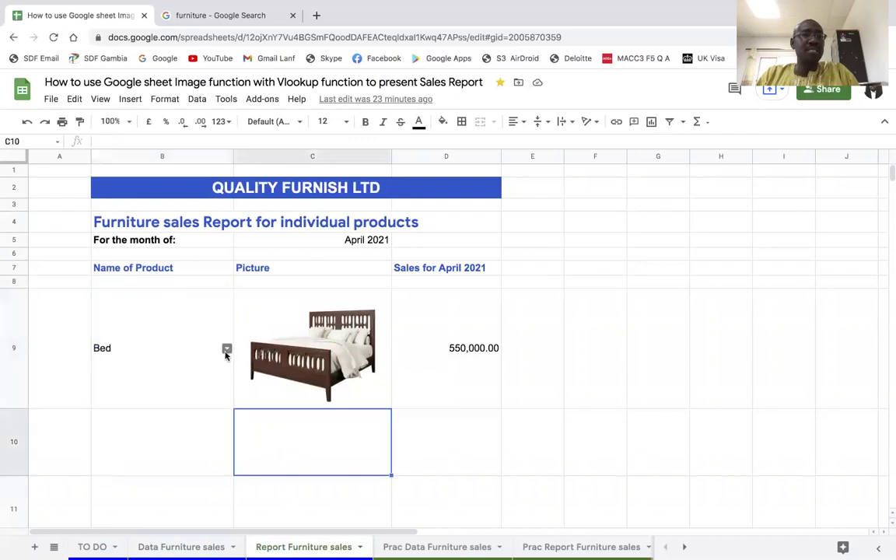
{"action": "left_click", "coordinate": [227, 352]}
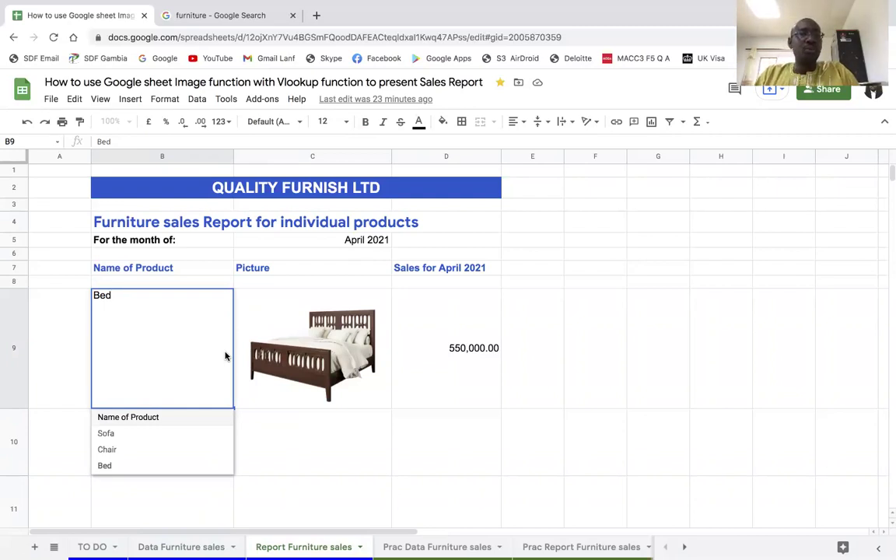
{"action": "left_click", "coordinate": [296, 440]}
- Pick Chair, then Sofa, in B9's dropdown, then return to the Data Furniture sales sheet
{"action": "left_click", "coordinate": [225, 349]}
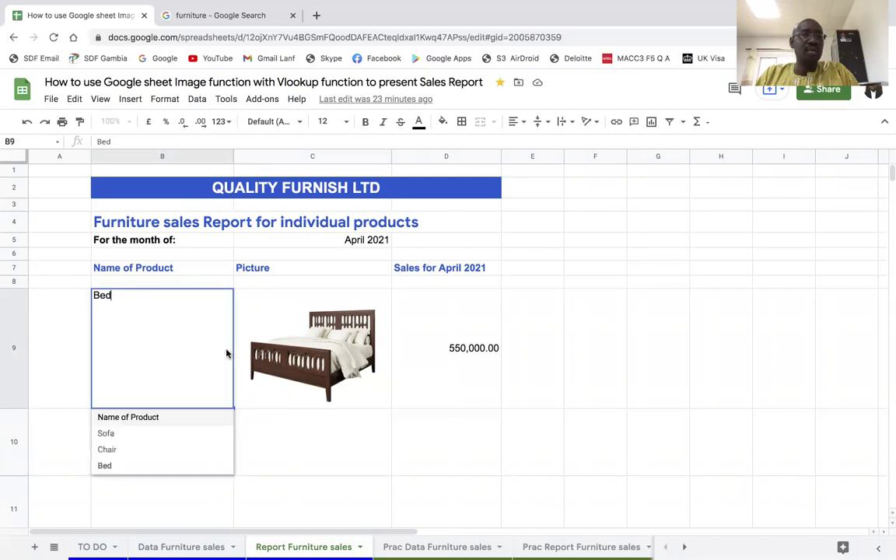
{"action": "left_click", "coordinate": [107, 449]}
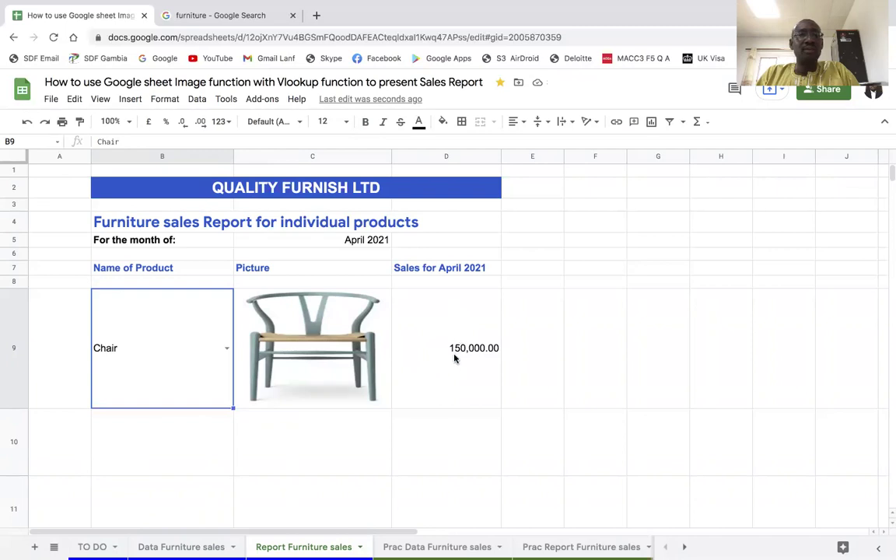
{"action": "left_click", "coordinate": [226, 350]}
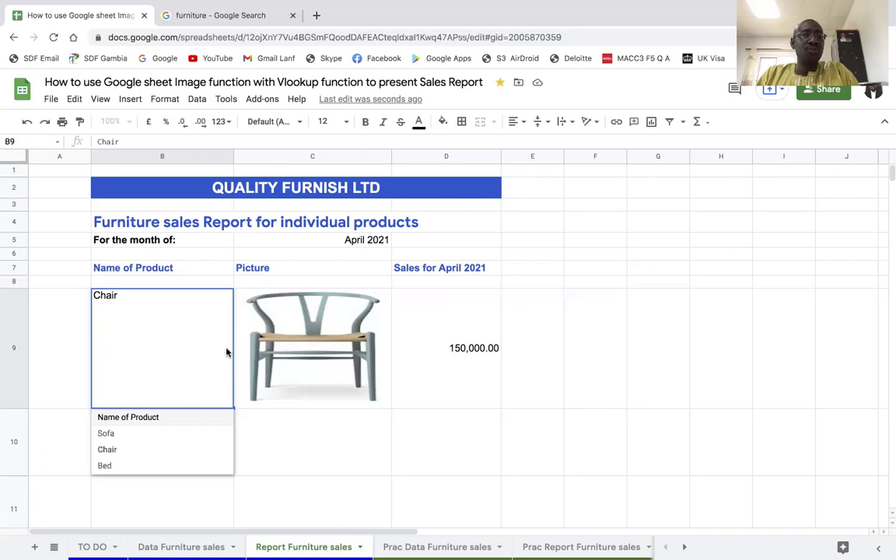
{"action": "left_click", "coordinate": [105, 434]}
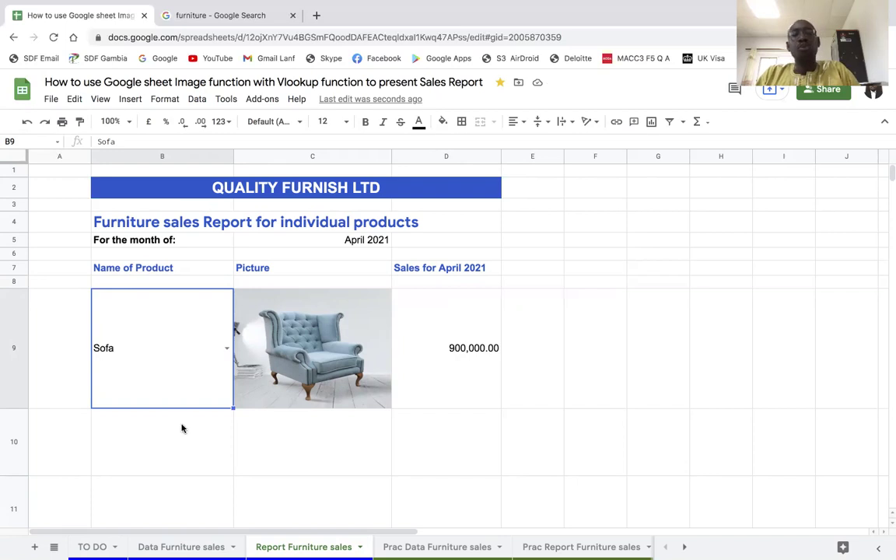
{"action": "left_click", "coordinate": [187, 547]}
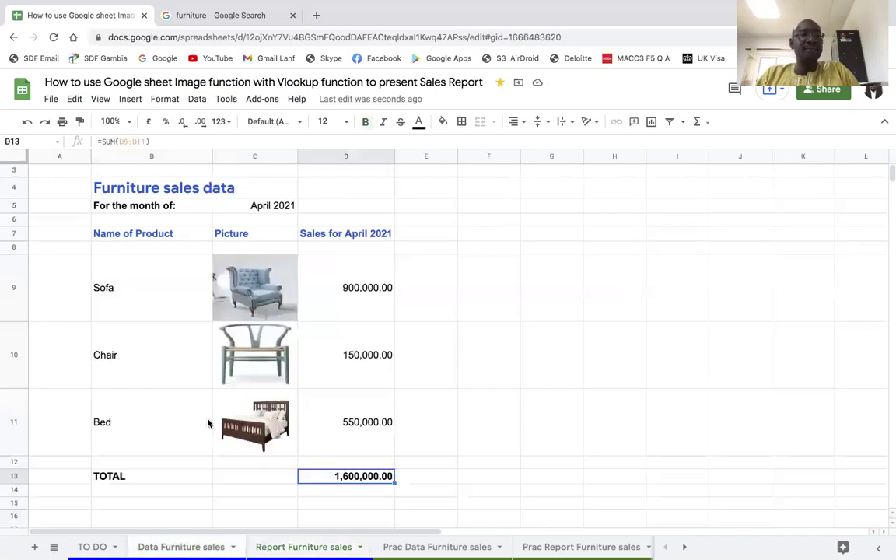
- Revisit the Report sheet's Sofa cell B9, then open the Prac Data Furniture sales sheet
{"action": "left_click", "coordinate": [272, 545]}
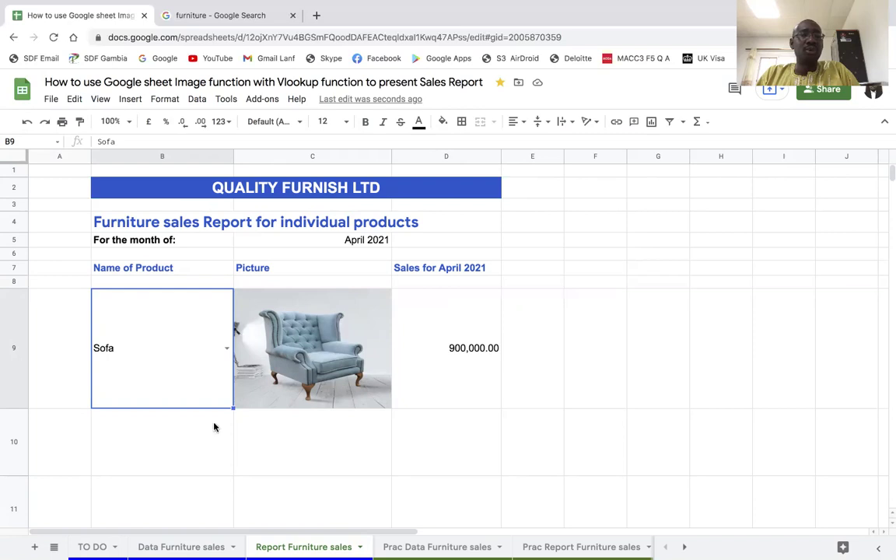
{"action": "key", "text": "Down"}
{"action": "key", "text": "Down"}
{"action": "key", "text": "Up"}
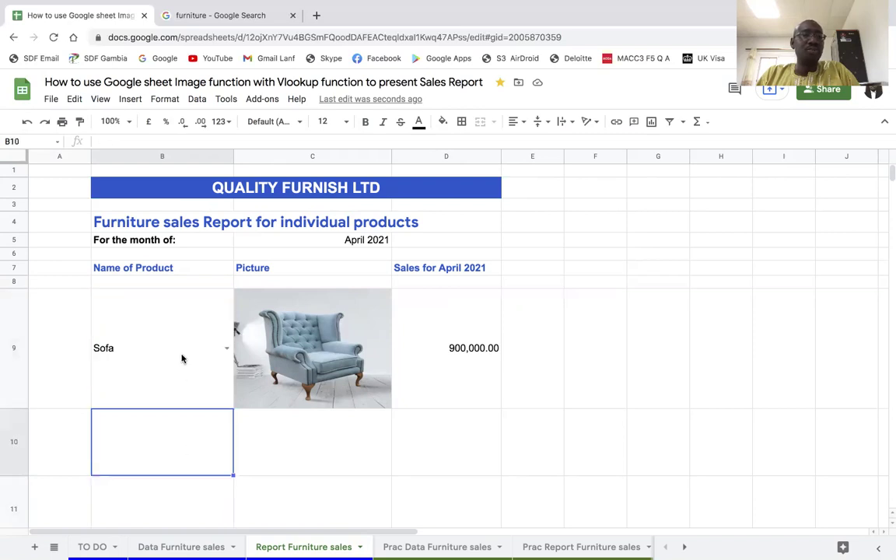
{"action": "left_click", "coordinate": [182, 359]}
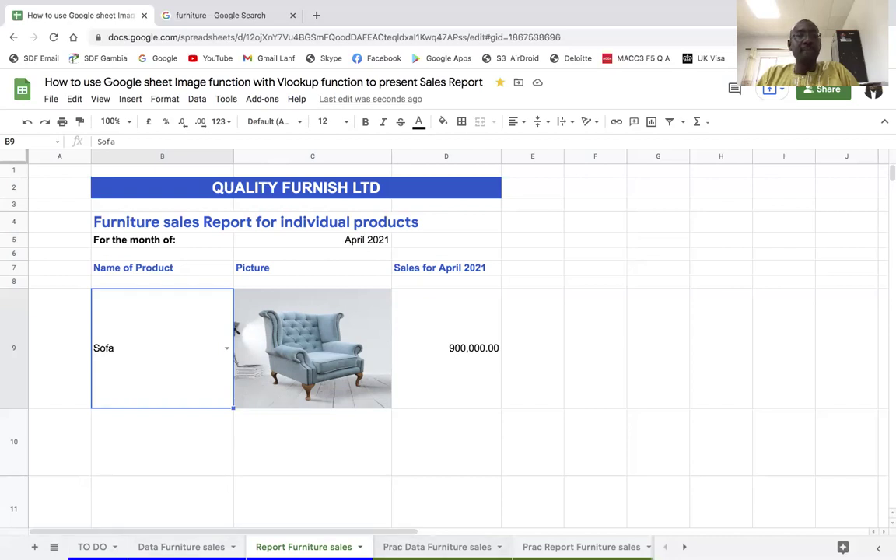
{"action": "left_click", "coordinate": [424, 547]}
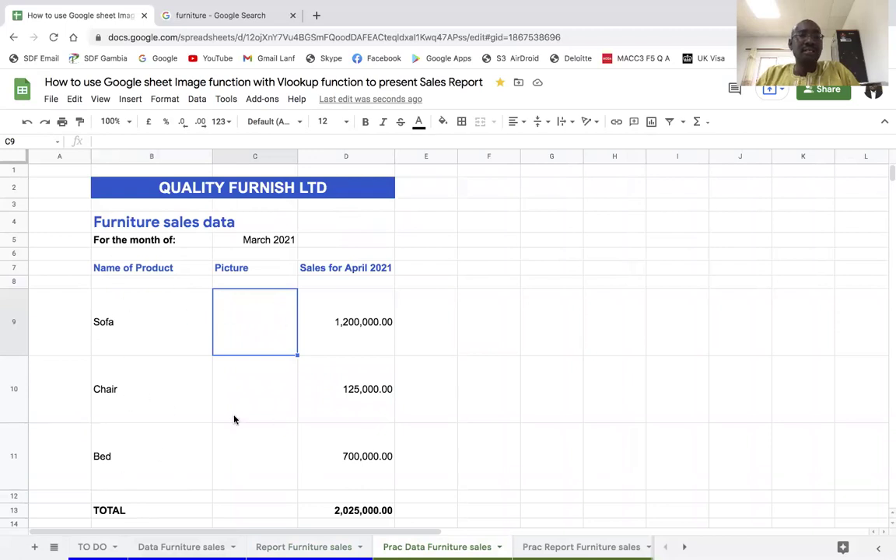
{"action": "left_click", "coordinate": [347, 332]}
{"action": "left_click", "coordinate": [343, 386]}
{"action": "left_click", "coordinate": [317, 310]}
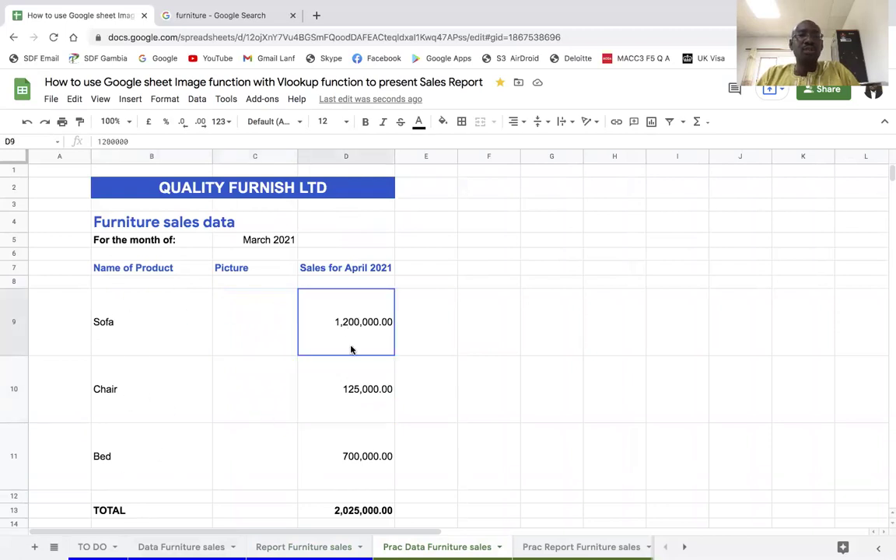
{"action": "left_click", "coordinate": [314, 360]}
{"action": "left_click", "coordinate": [160, 327]}
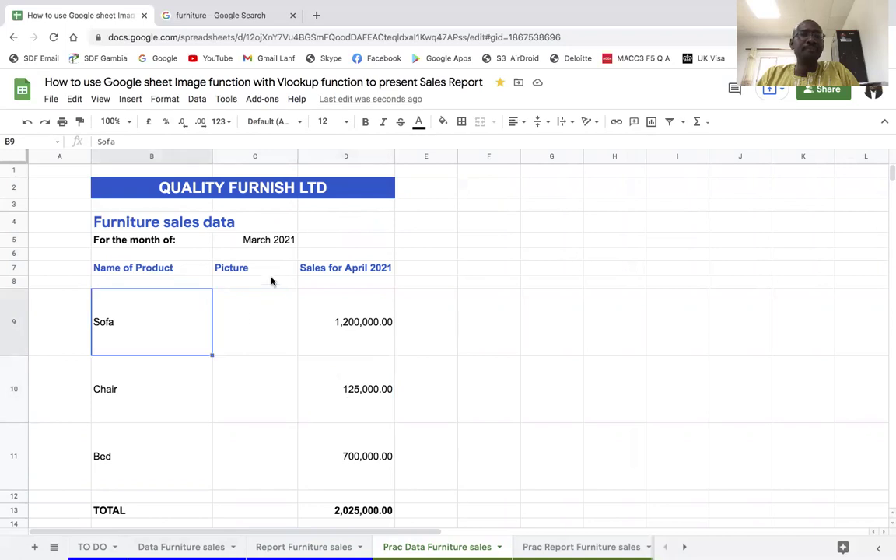
{"action": "left_click", "coordinate": [267, 242]}
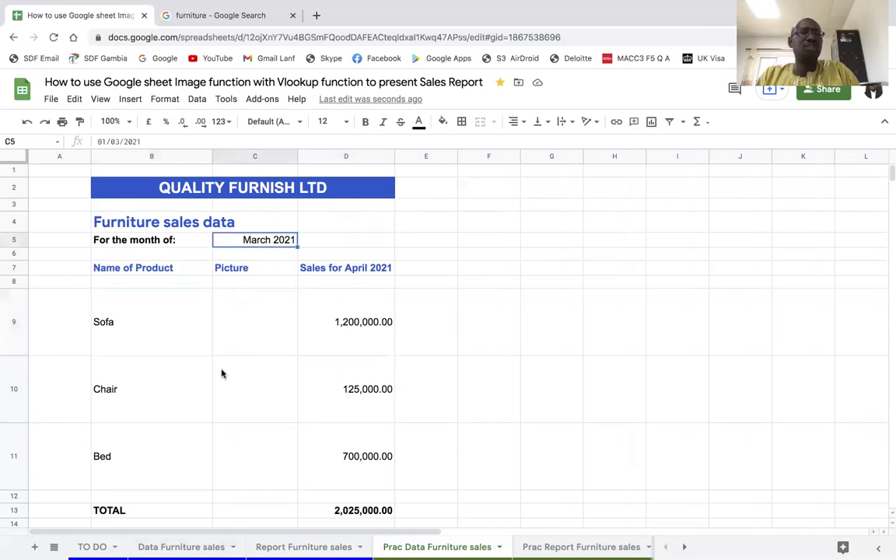
{"action": "left_click", "coordinate": [328, 321]}
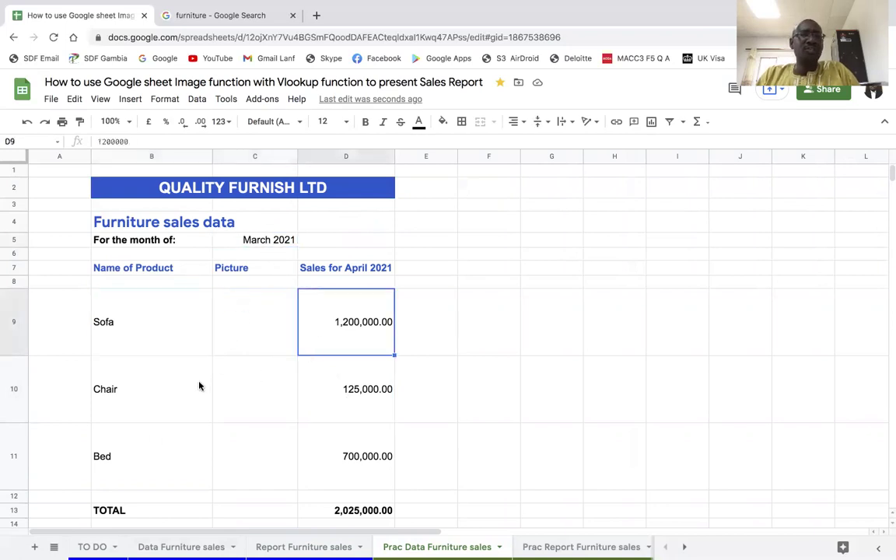
{"action": "left_click", "coordinate": [350, 389]}
{"action": "left_click", "coordinate": [342, 467]}
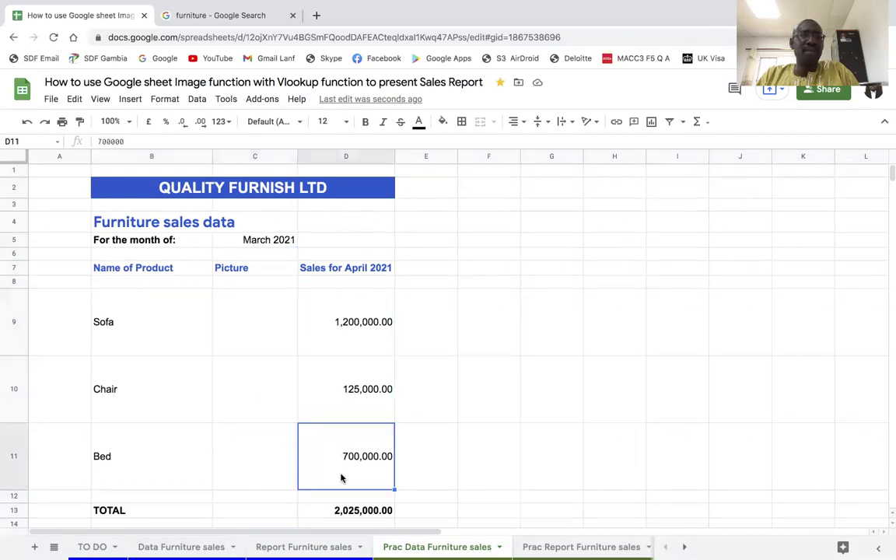
{"action": "left_click", "coordinate": [163, 342]}
{"action": "left_click", "coordinate": [153, 409]}
{"action": "left_click", "coordinate": [147, 454]}
{"action": "left_click", "coordinate": [156, 266]}
{"action": "left_click", "coordinate": [159, 370]}
{"action": "left_click", "coordinate": [244, 306]}
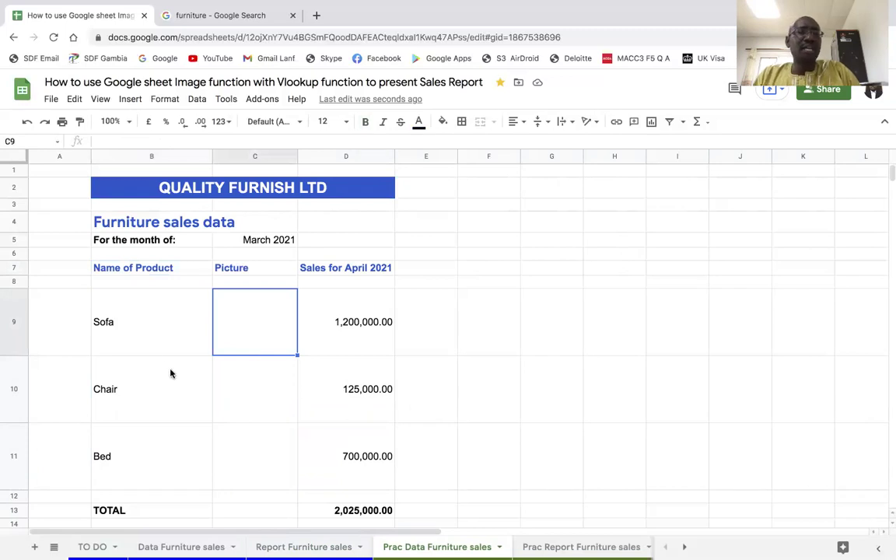
{"action": "left_click", "coordinate": [127, 312]}
{"action": "left_click", "coordinate": [220, 311]}
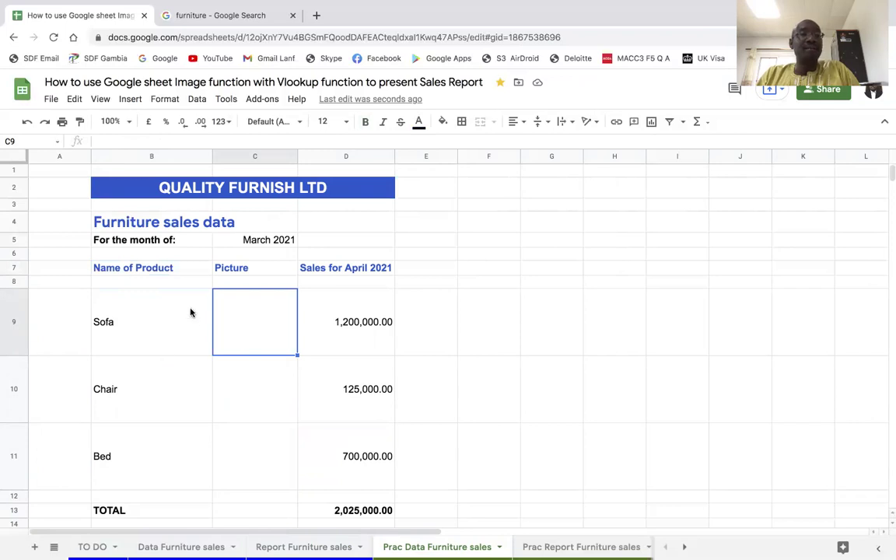
{"action": "left_click", "coordinate": [218, 191]}
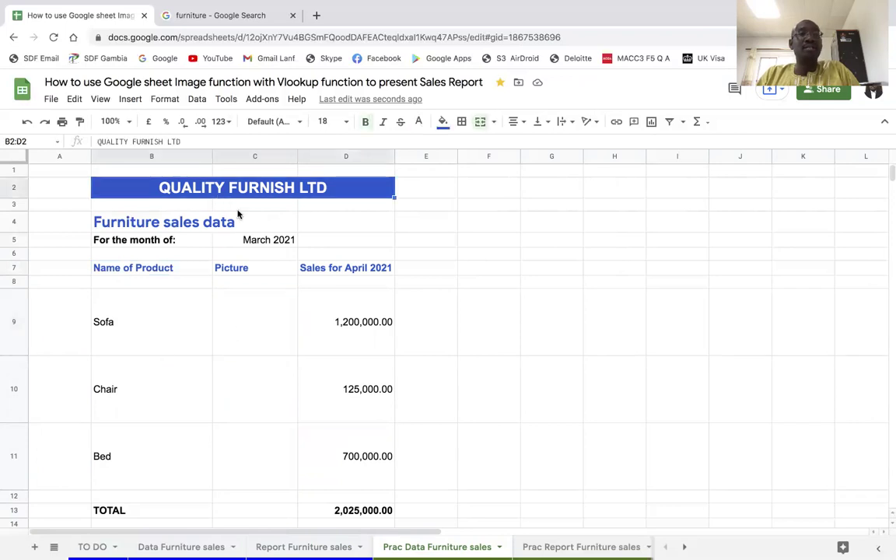
{"action": "left_click", "coordinate": [179, 321]}
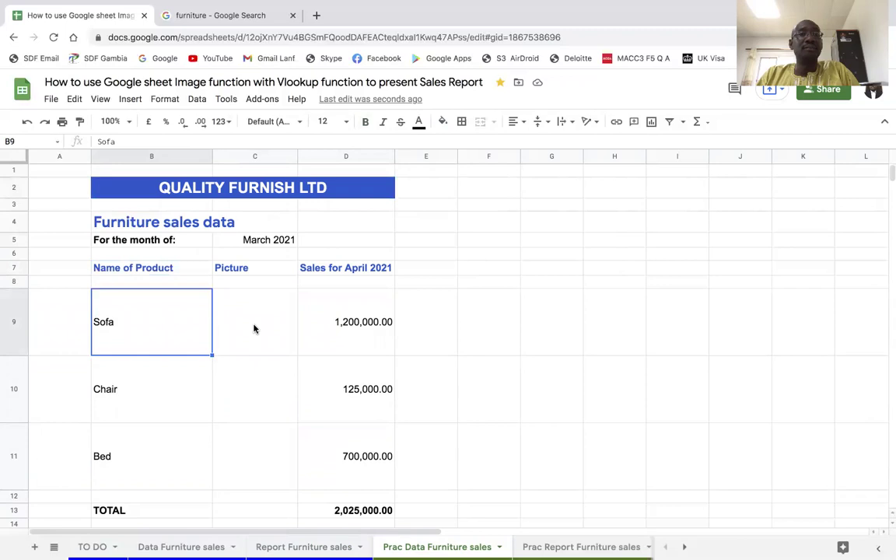
{"action": "left_click", "coordinate": [255, 326]}
{"action": "left_click", "coordinate": [155, 360]}
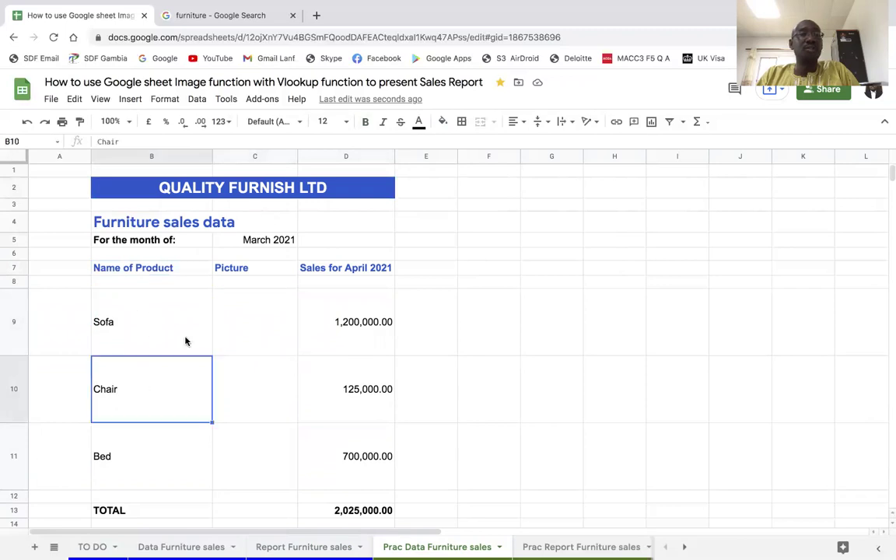
{"action": "left_click", "coordinate": [235, 326]}
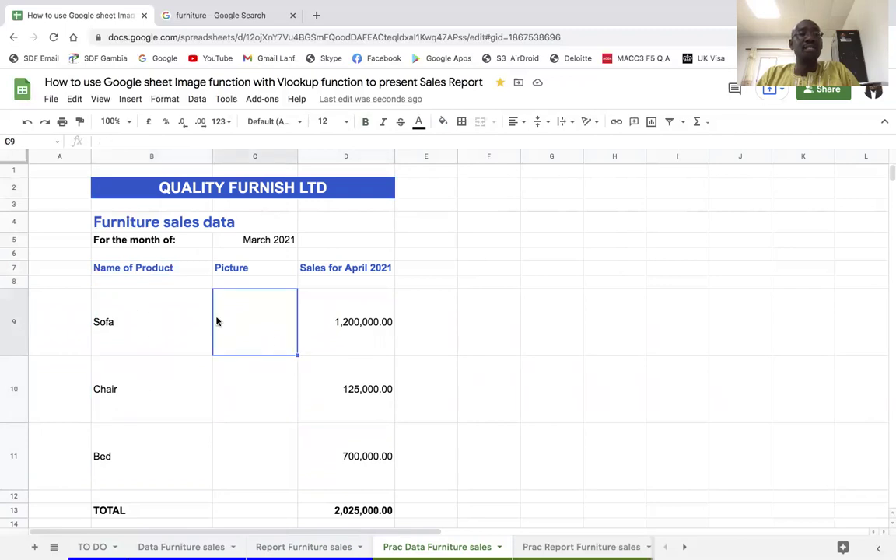
{"action": "left_click", "coordinate": [166, 319]}
{"action": "left_click", "coordinate": [239, 315]}
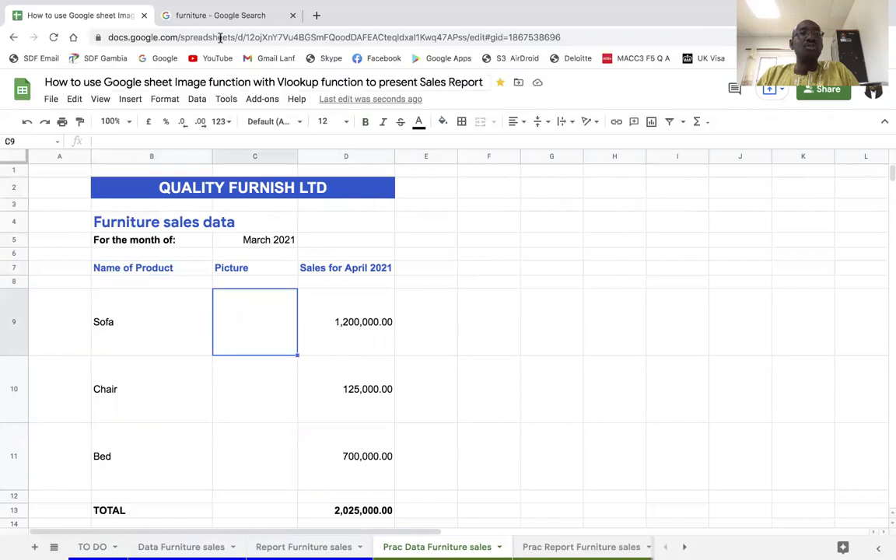
{"action": "left_click", "coordinate": [125, 312]}
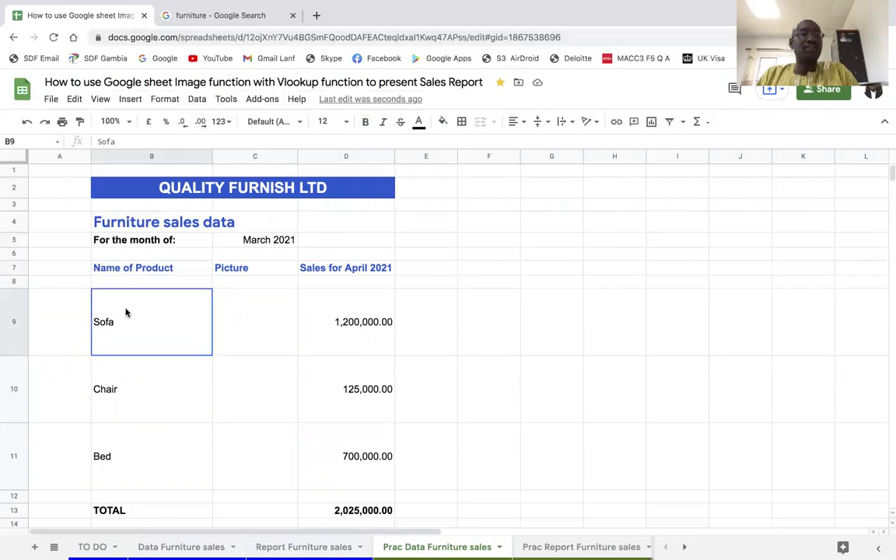
{"action": "left_click", "coordinate": [236, 327]}
{"action": "left_click", "coordinate": [124, 315]}
{"action": "left_click", "coordinate": [232, 317]}
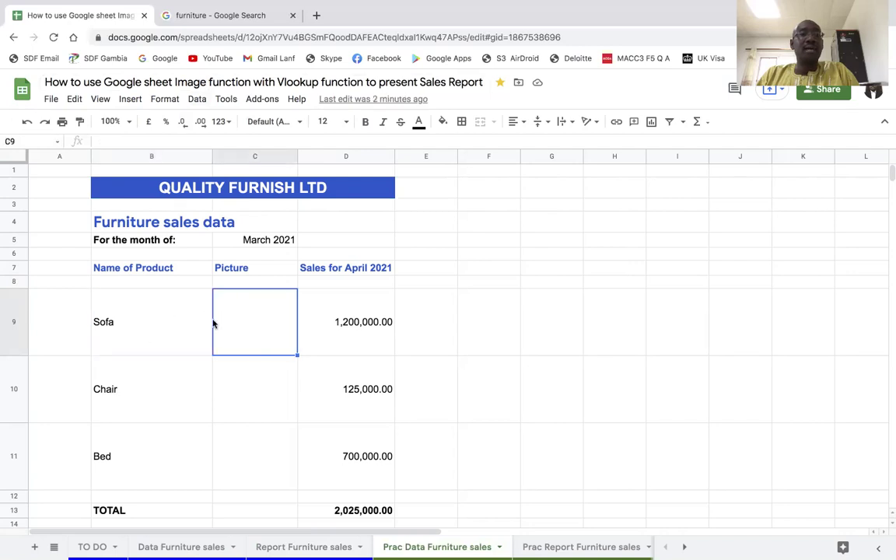
{"action": "left_click", "coordinate": [256, 378]}
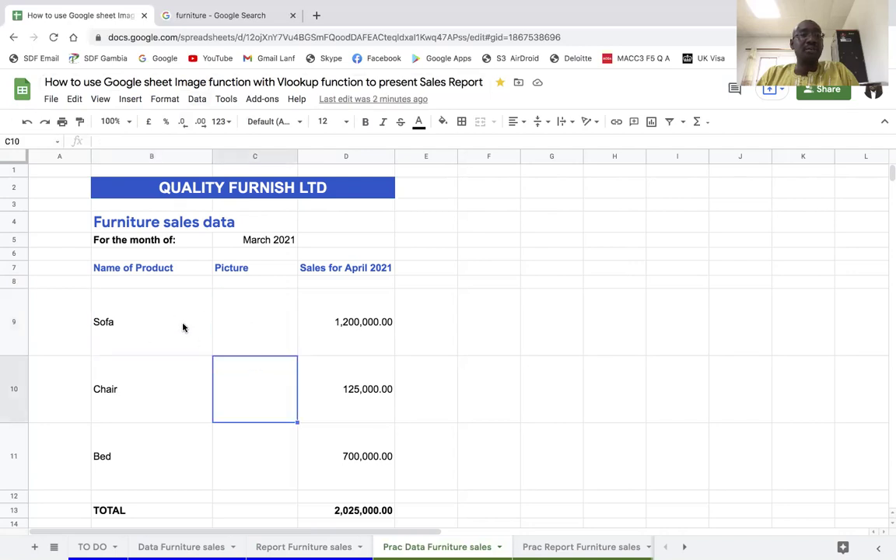
{"action": "left_click", "coordinate": [185, 325]}
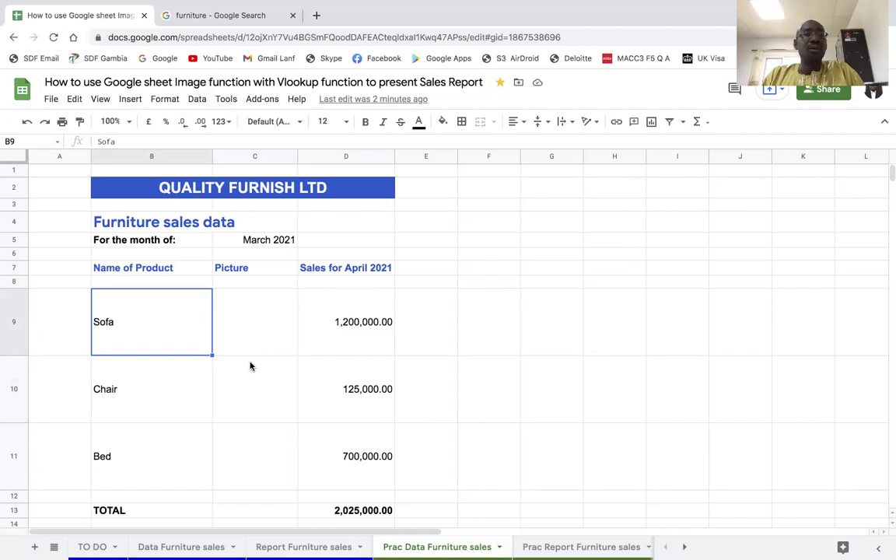
{"action": "left_click", "coordinate": [256, 323]}
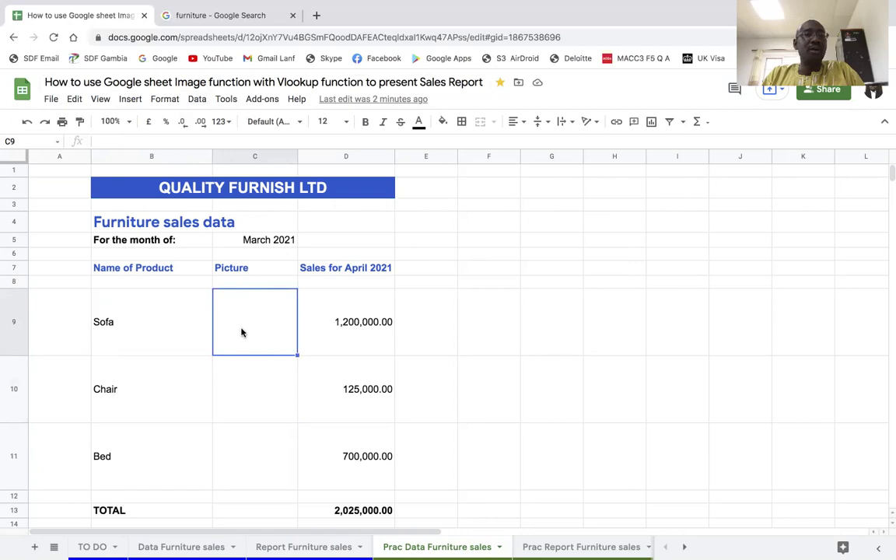
{"action": "left_click", "coordinate": [166, 302]}
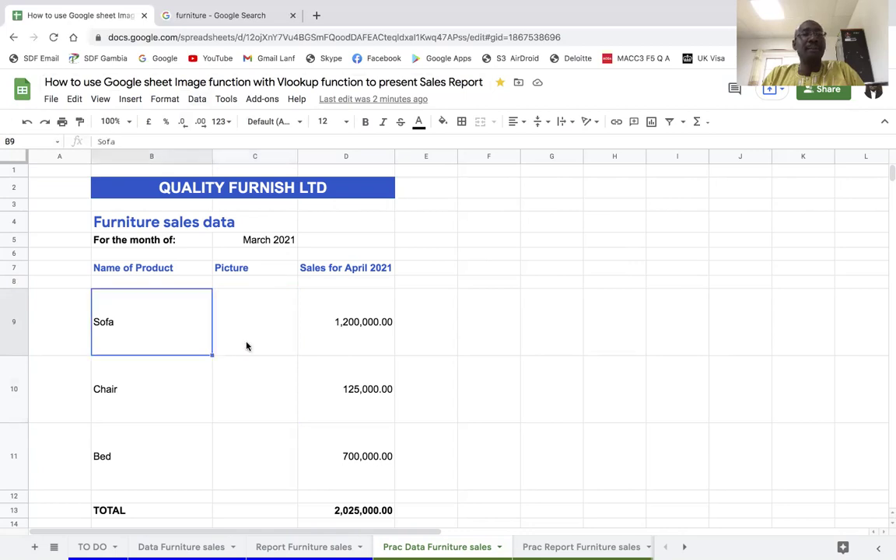
{"action": "left_click", "coordinate": [264, 330]}
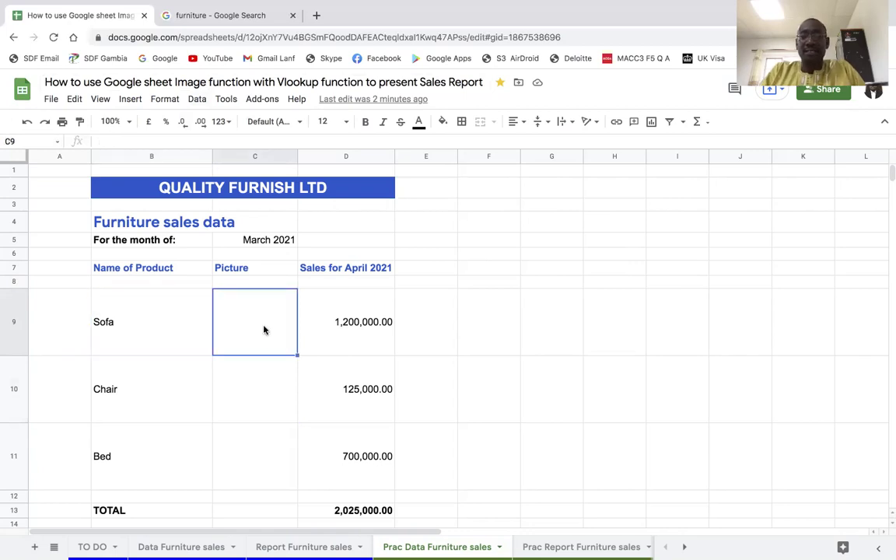
- Enter =IMAGE(" in C9 using the IMAGE autocomplete suggestion
{"action": "type", "text": "=imag"}
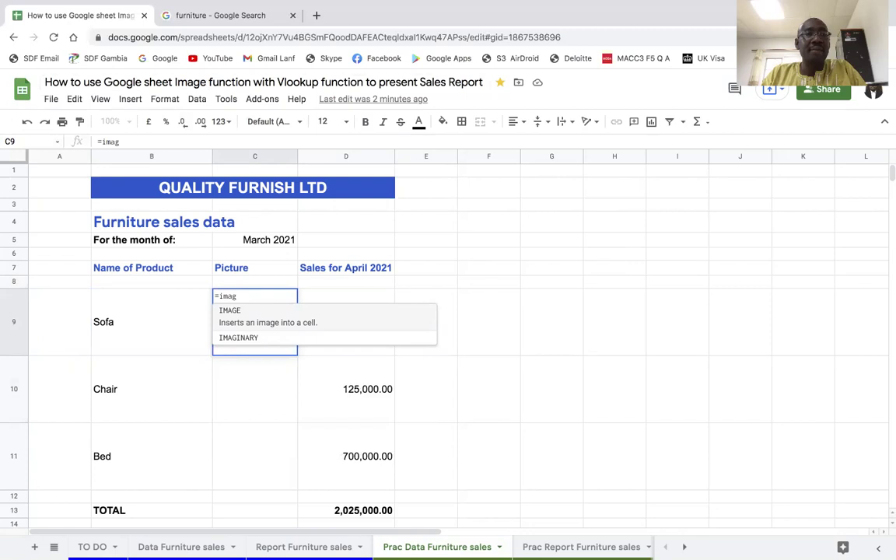
{"action": "left_click", "coordinate": [239, 315]}
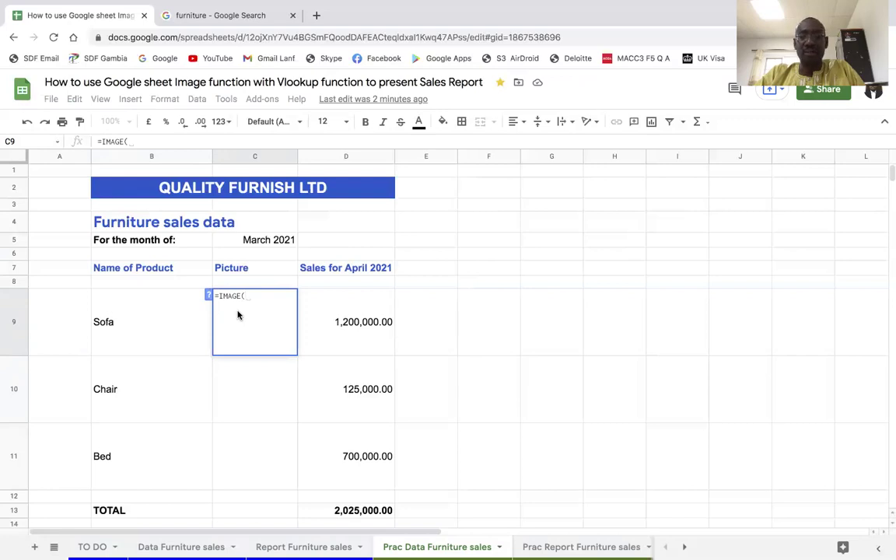
{"action": "type", "text": "\""}
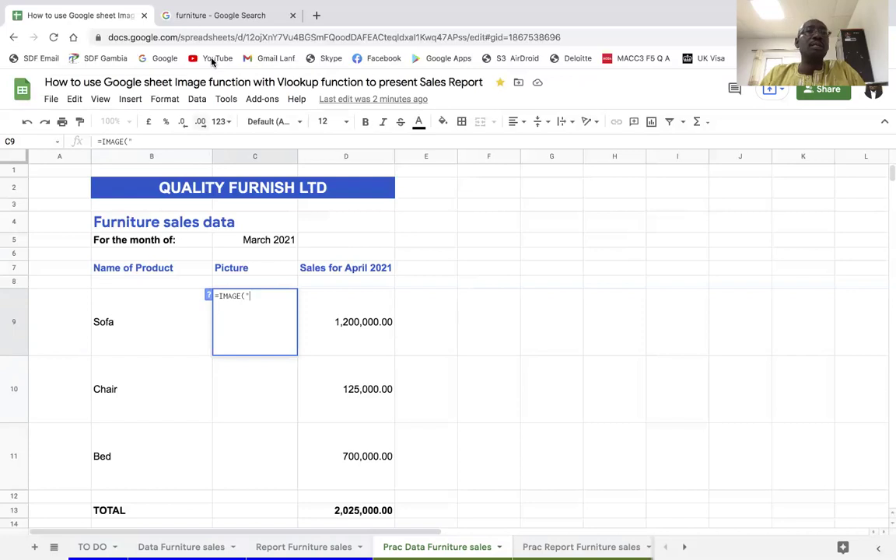
- Go to the furniture image search results and close the chair preview
{"action": "left_click", "coordinate": [196, 17]}
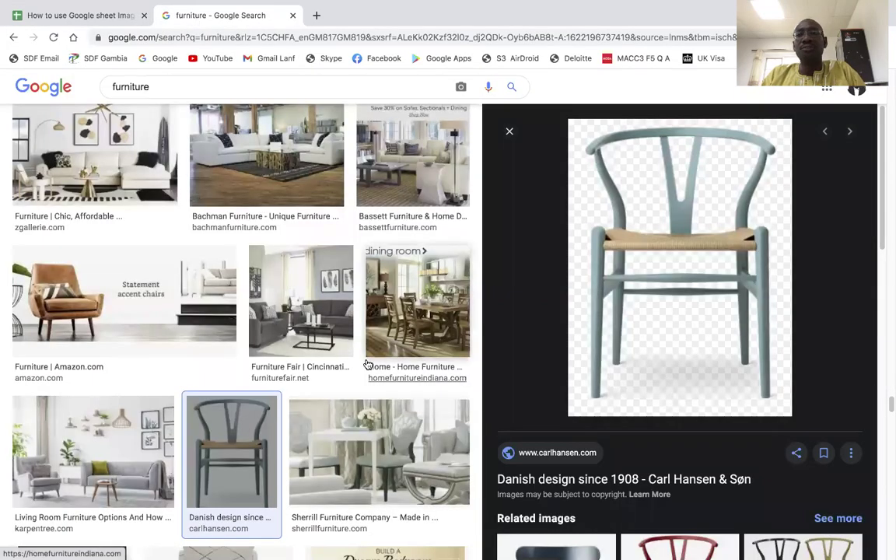
{"action": "left_click", "coordinate": [510, 131]}
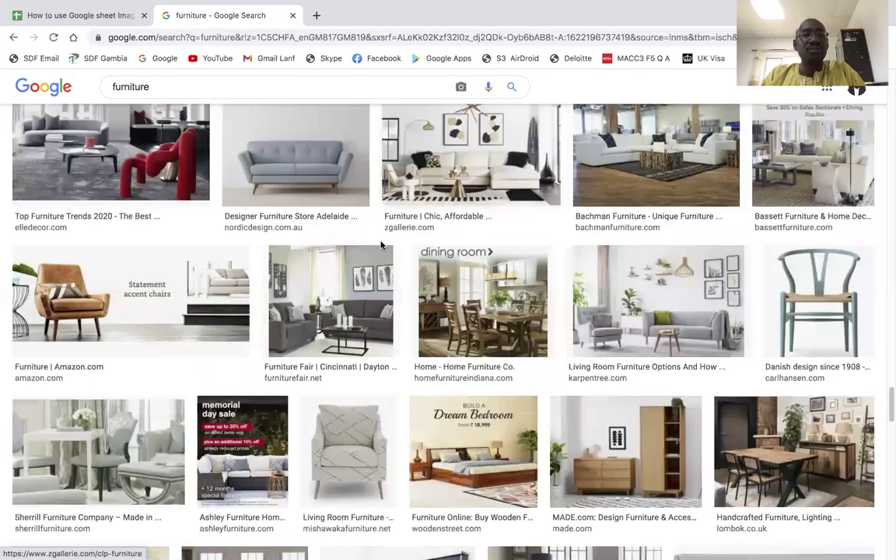
{"action": "scroll", "coordinate": [384, 251], "scroll_direction": "down", "scroll_amount": 5}
{"action": "scroll", "coordinate": [384, 250], "scroll_direction": "up", "scroll_amount": 8}
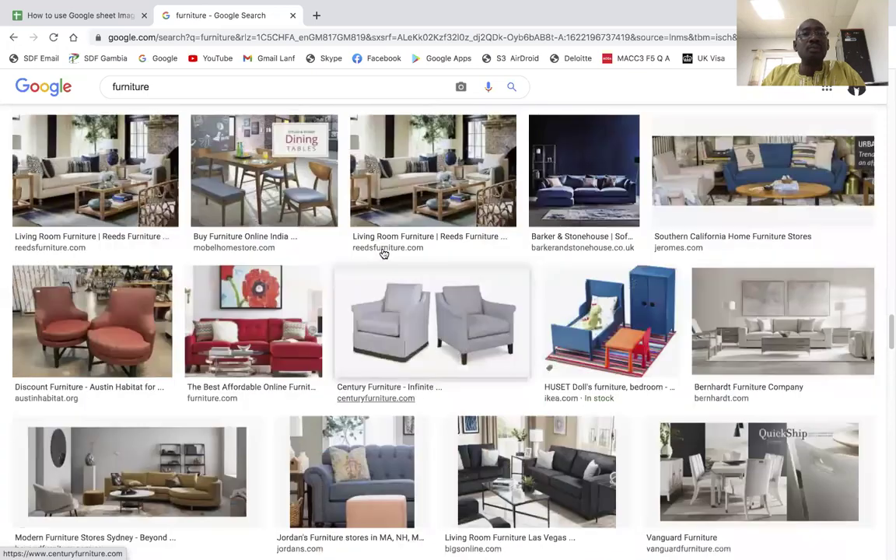
{"action": "scroll", "coordinate": [384, 253], "scroll_direction": "up", "scroll_amount": 10}
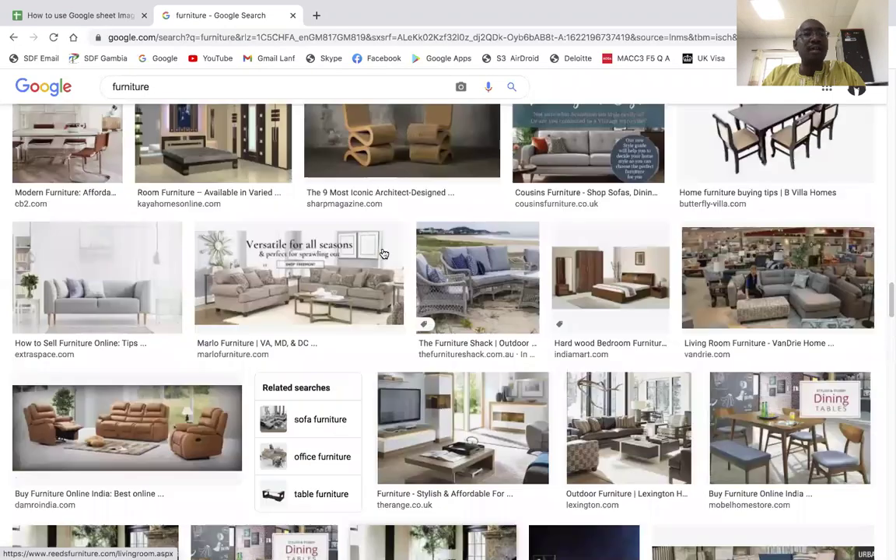
{"action": "scroll", "coordinate": [384, 253], "scroll_direction": "up", "scroll_amount": 3}
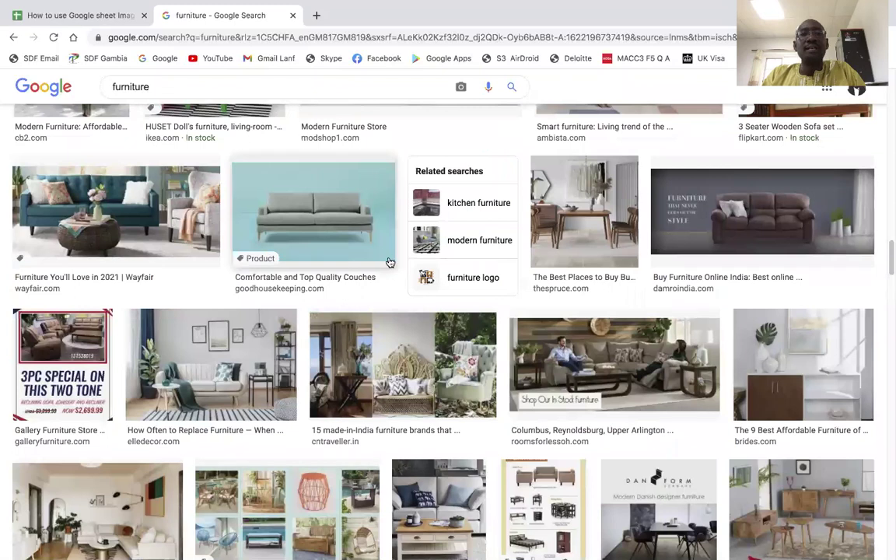
{"action": "scroll", "coordinate": [389, 259], "scroll_direction": "up", "scroll_amount": 3}
{"action": "scroll", "coordinate": [391, 260], "scroll_direction": "down", "scroll_amount": 1}
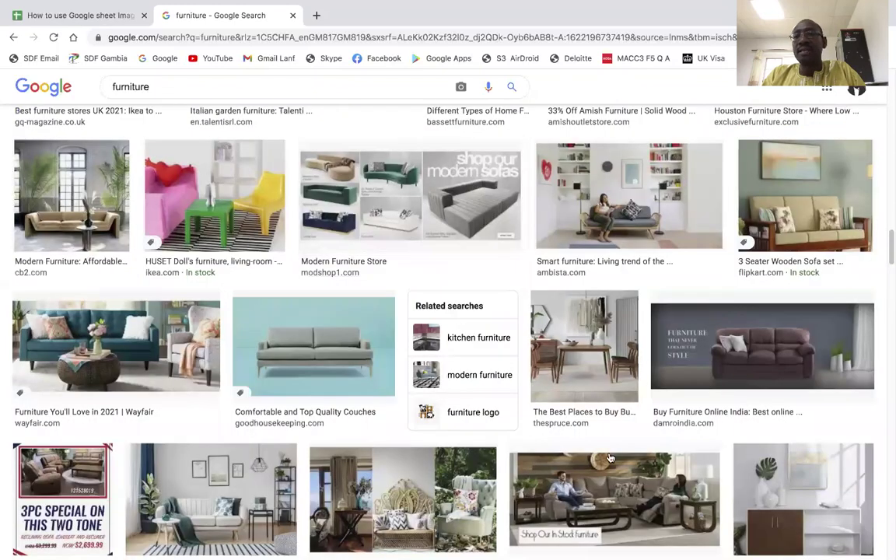
- Copy the image address of the damroindia brown sofa banner and return to Sheets
{"action": "left_click", "coordinate": [740, 351]}
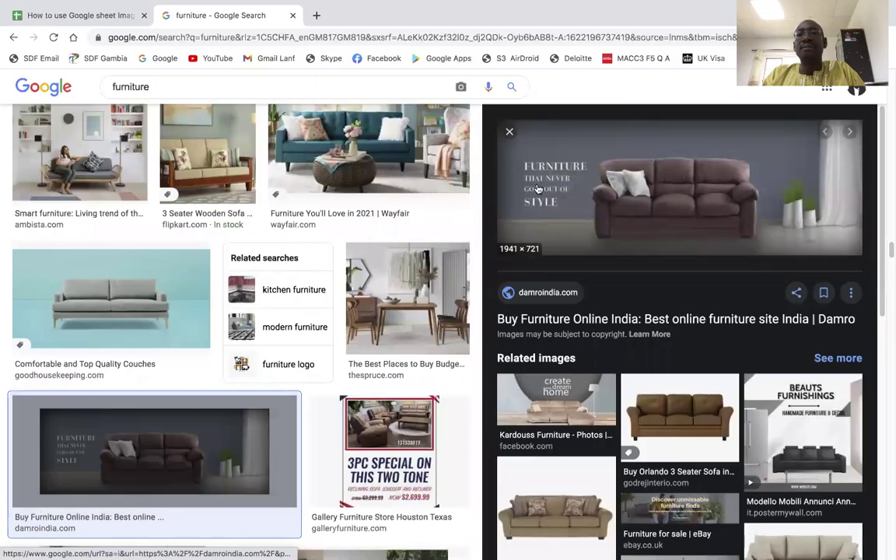
{"action": "right_click", "coordinate": [589, 146]}
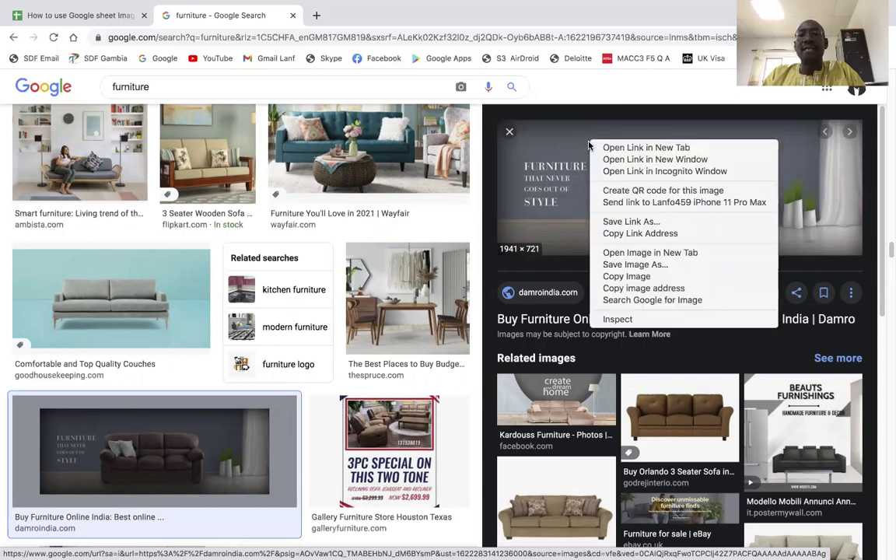
{"action": "left_click", "coordinate": [620, 289]}
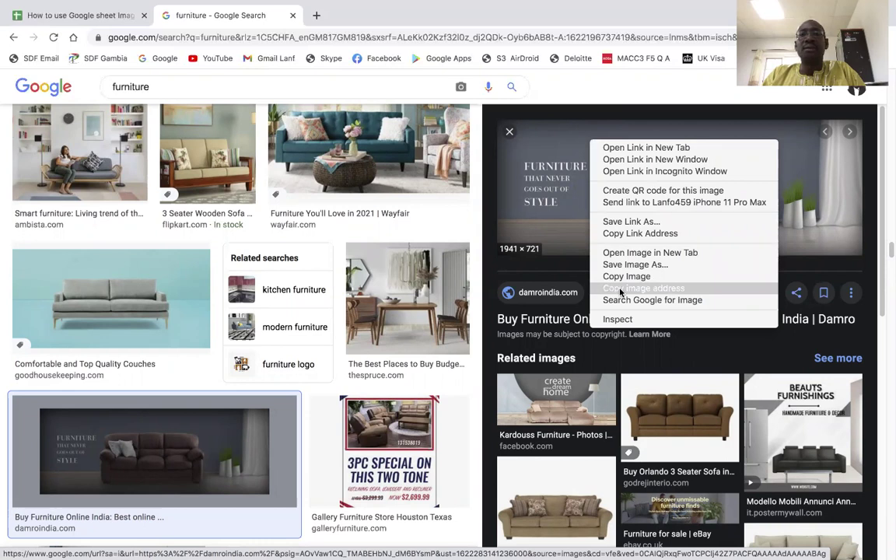
{"action": "left_click", "coordinate": [75, 15]}
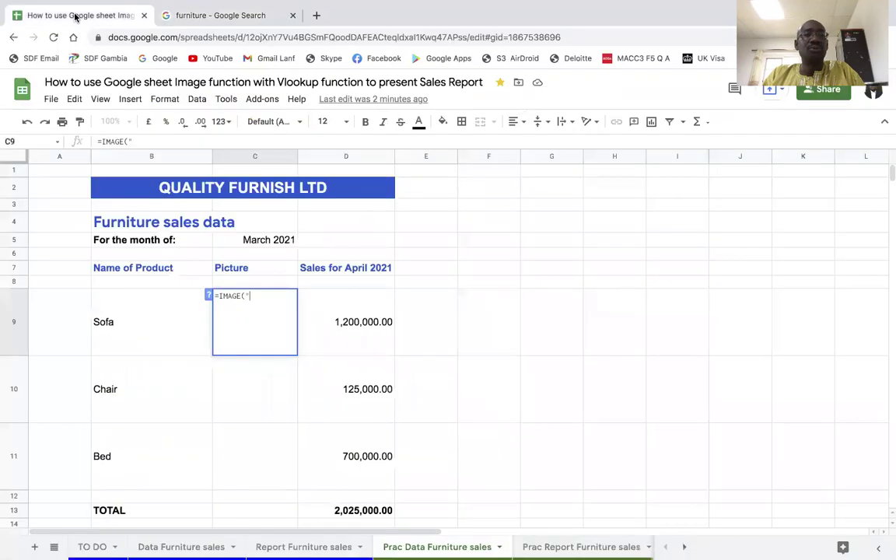
- Paste the sofa image URL into C9's formula and finish it with ",2)
{"action": "left_click", "coordinate": [136, 140]}
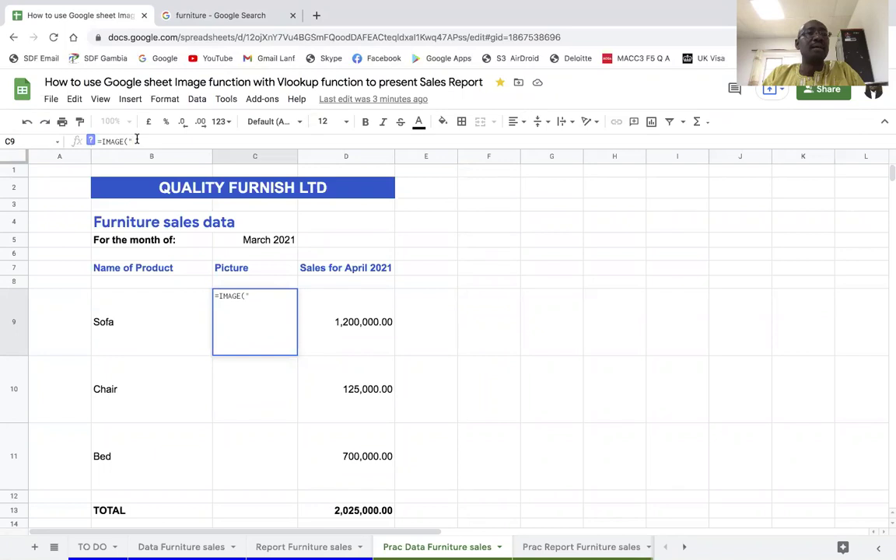
{"action": "right_click", "coordinate": [137, 141]}
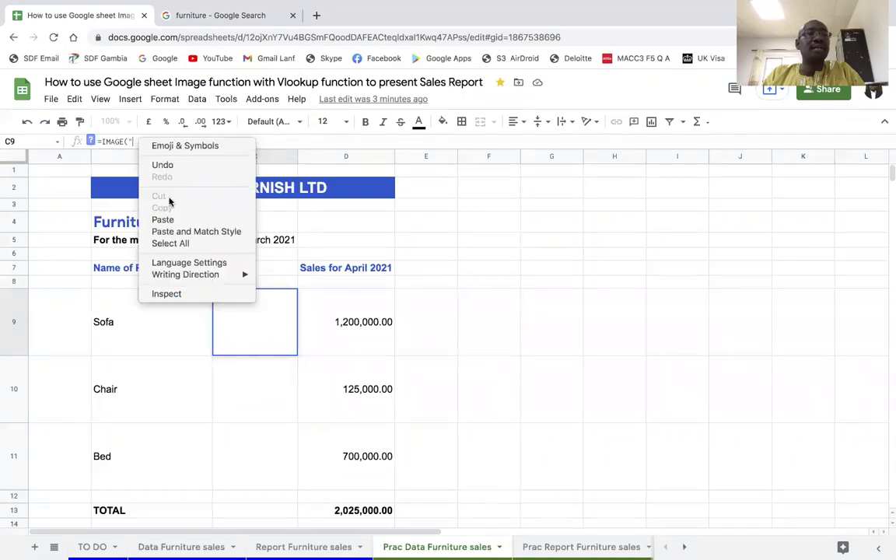
{"action": "left_click", "coordinate": [168, 220]}
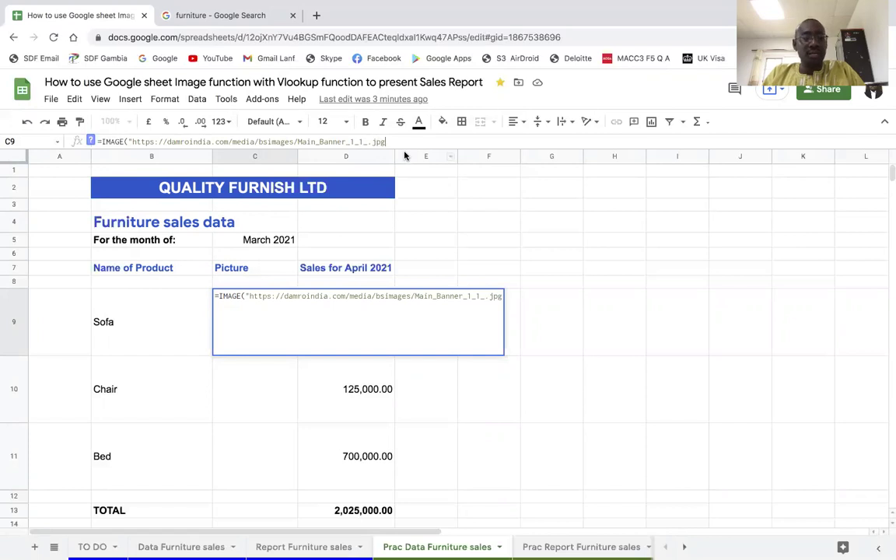
{"action": "type", "text": "\""}
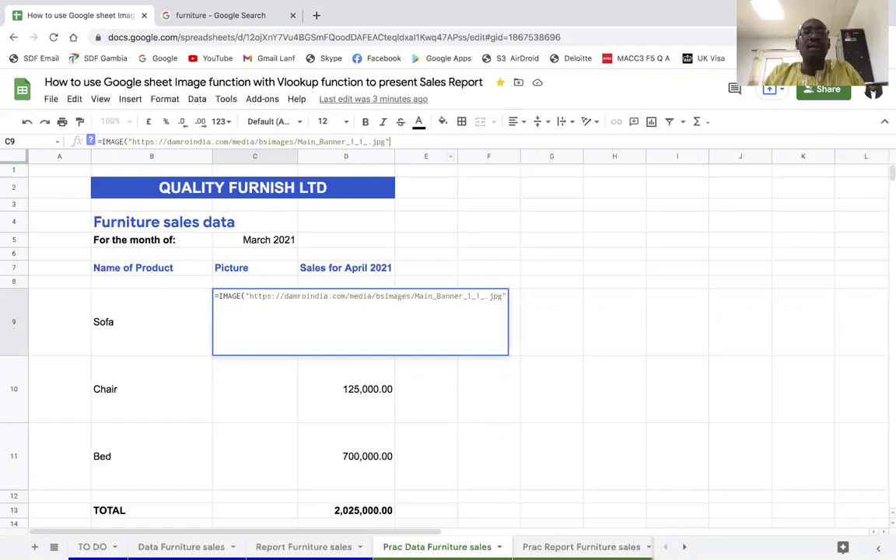
{"action": "type", "text": ","}
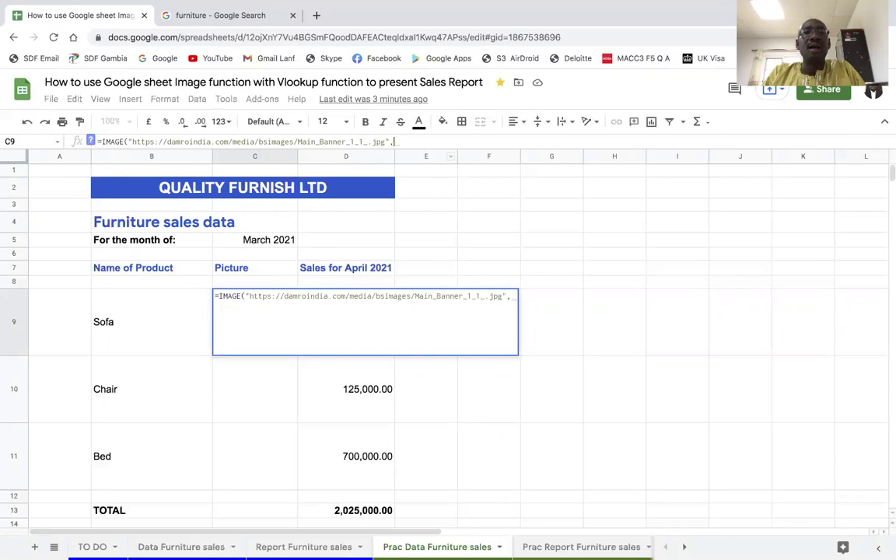
{"action": "type", "text": "2"}
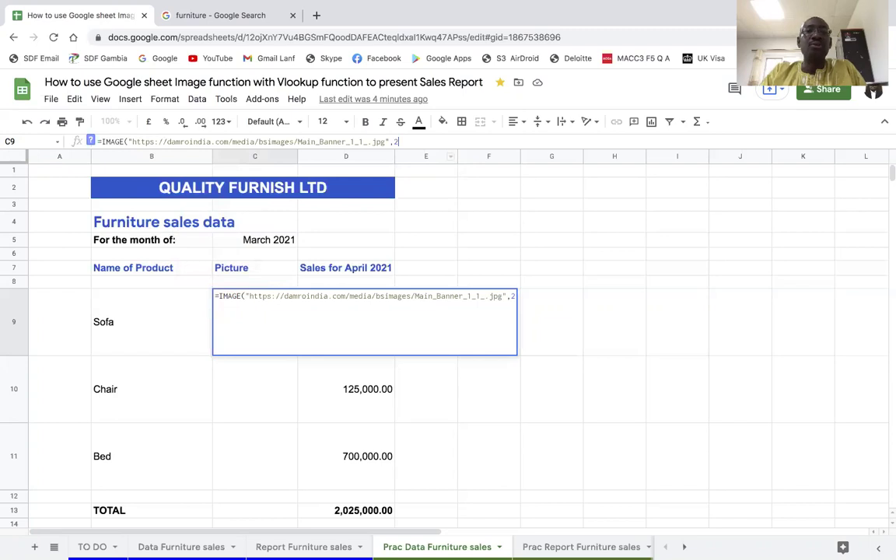
{"action": "key", "text": "Return"}
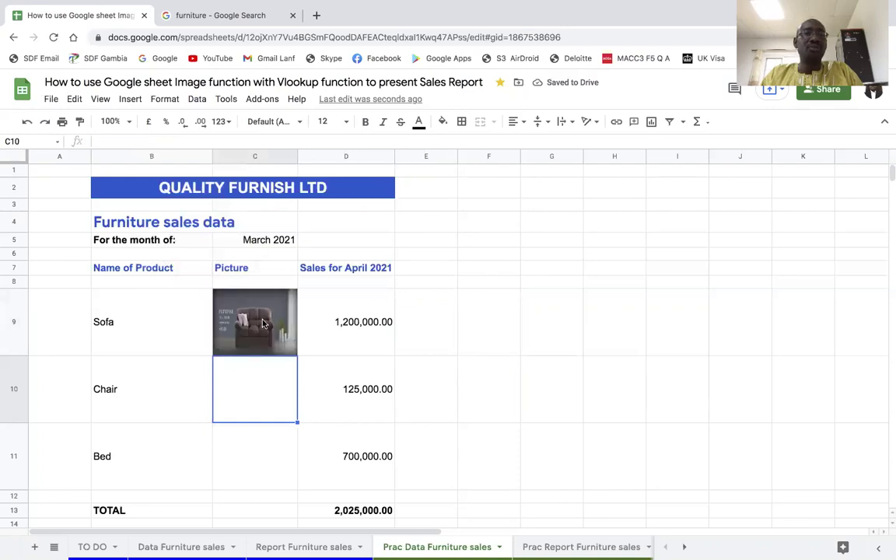
- Widen column C and drag rows 9–11 taller so the sofa picture enlarges
{"action": "left_click", "coordinate": [320, 314]}
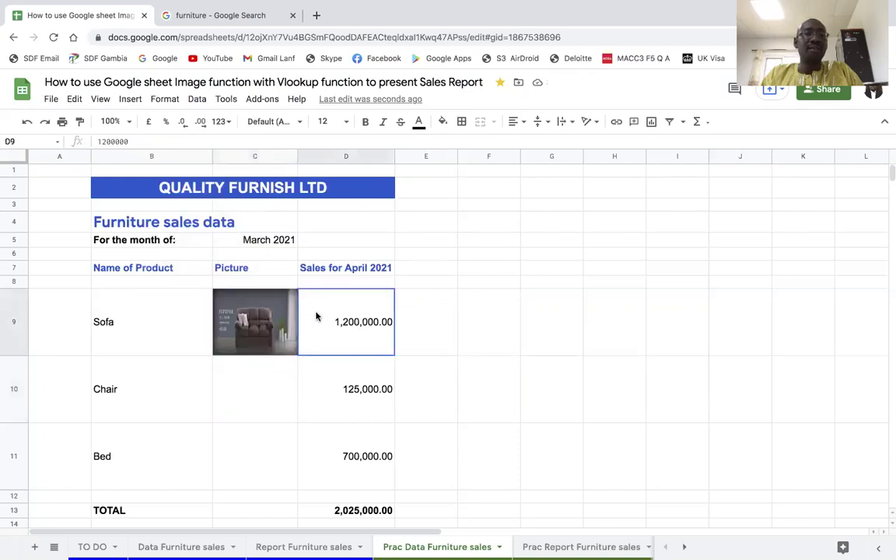
{"action": "left_click", "coordinate": [245, 300]}
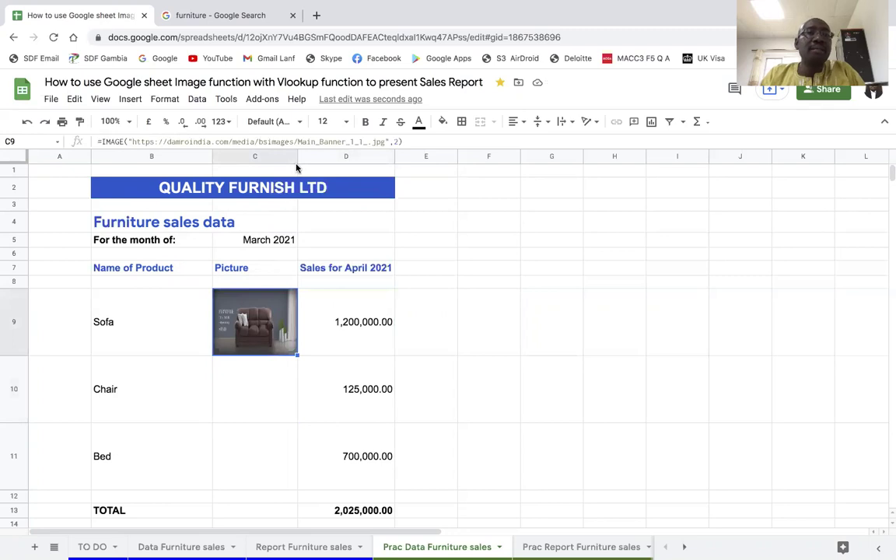
{"action": "left_click_drag", "start_coordinate": [298, 157], "coordinate": [334, 158]}
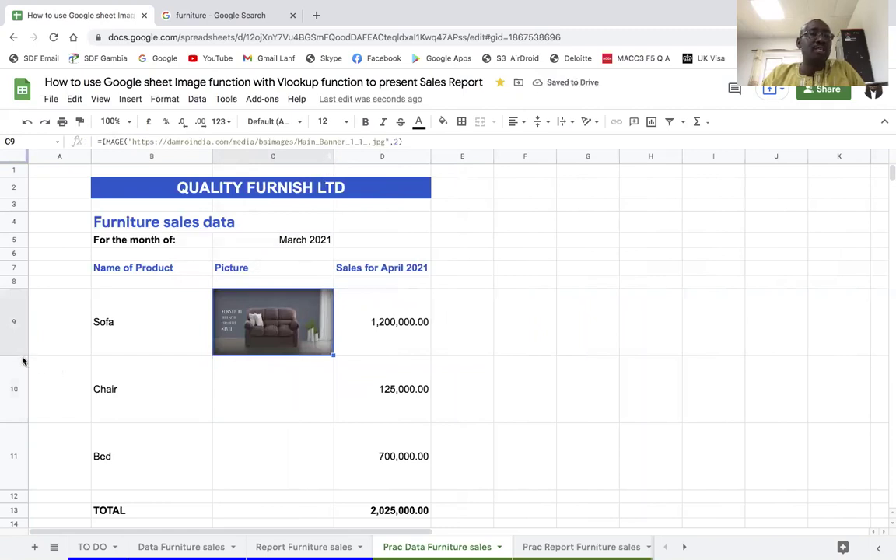
{"action": "left_click_drag", "start_coordinate": [23, 354], "coordinate": [24, 369]}
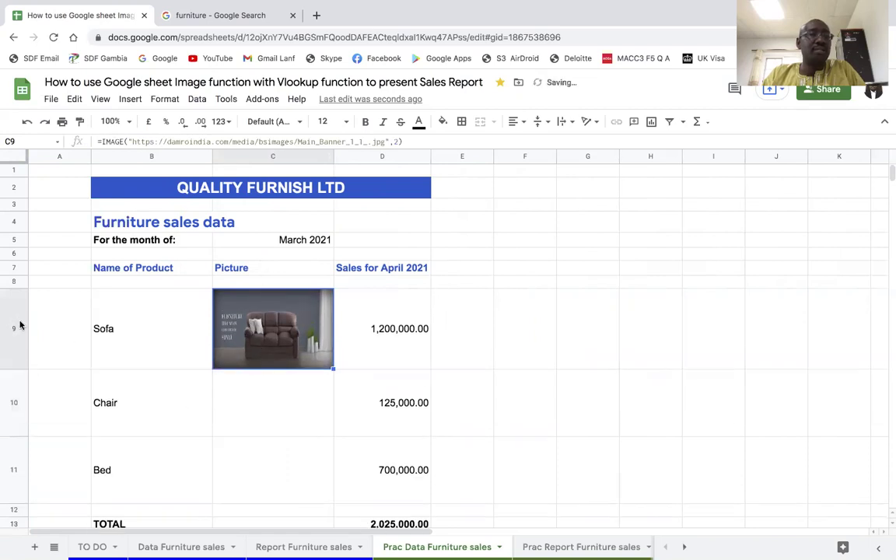
{"action": "left_click_drag", "start_coordinate": [17, 318], "coordinate": [10, 460]}
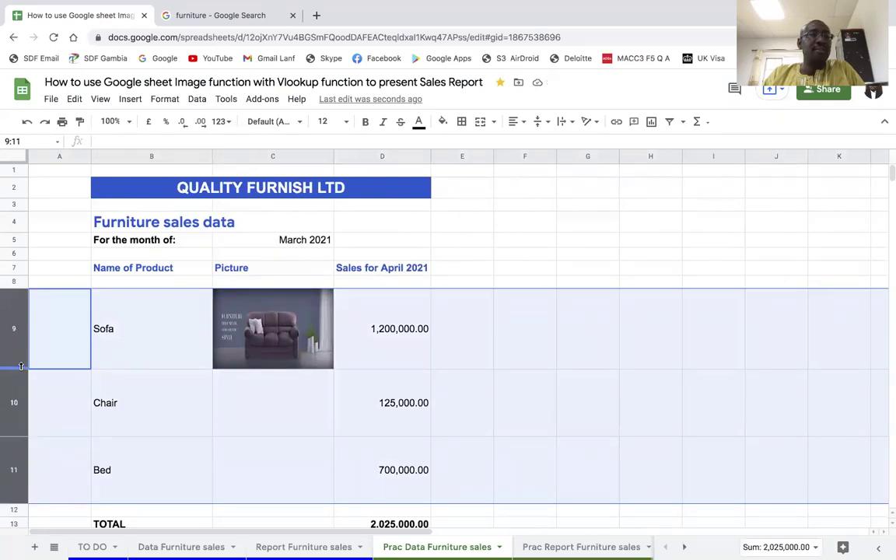
{"action": "left_click_drag", "start_coordinate": [21, 365], "coordinate": [23, 376]}
- Finish resizing rows 9–11 and look over the still-empty Chair picture cell C10
{"action": "left_click", "coordinate": [237, 432]}
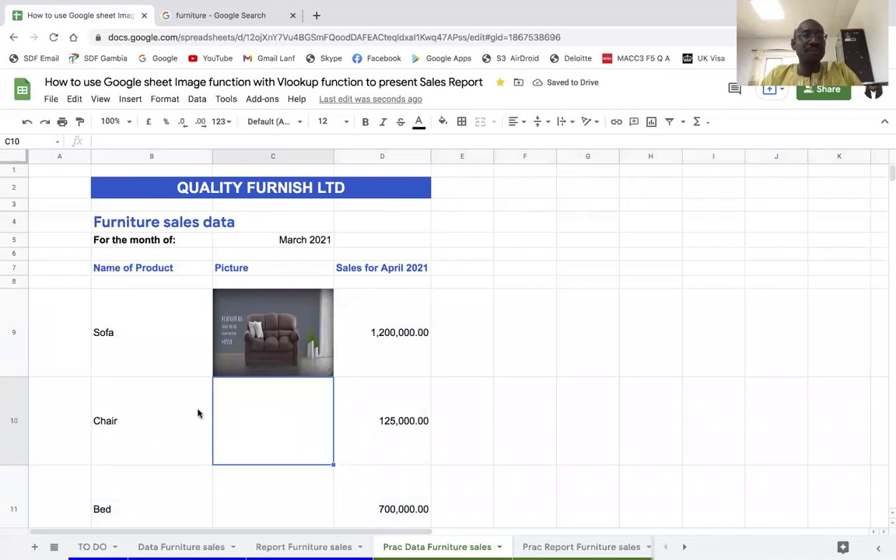
{"action": "left_click", "coordinate": [186, 434]}
{"action": "left_click", "coordinate": [256, 455]}
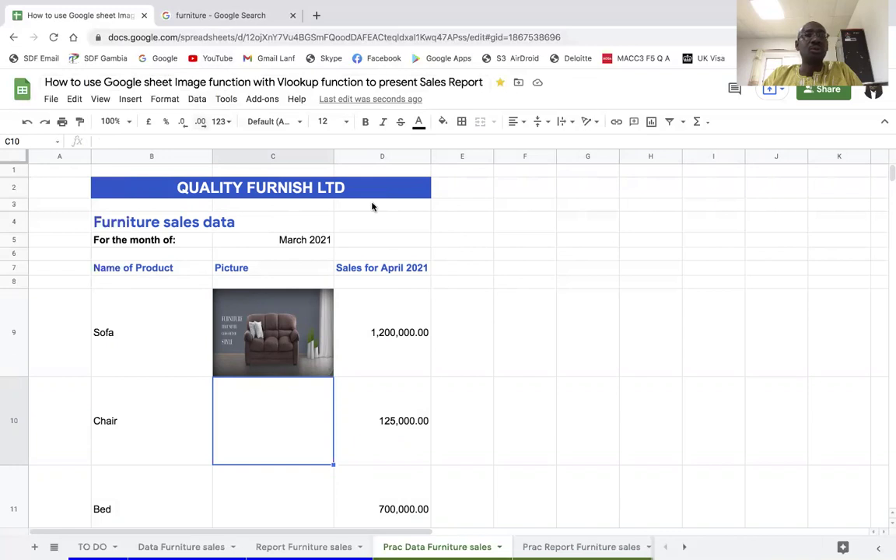
{"action": "left_click", "coordinate": [506, 225]}
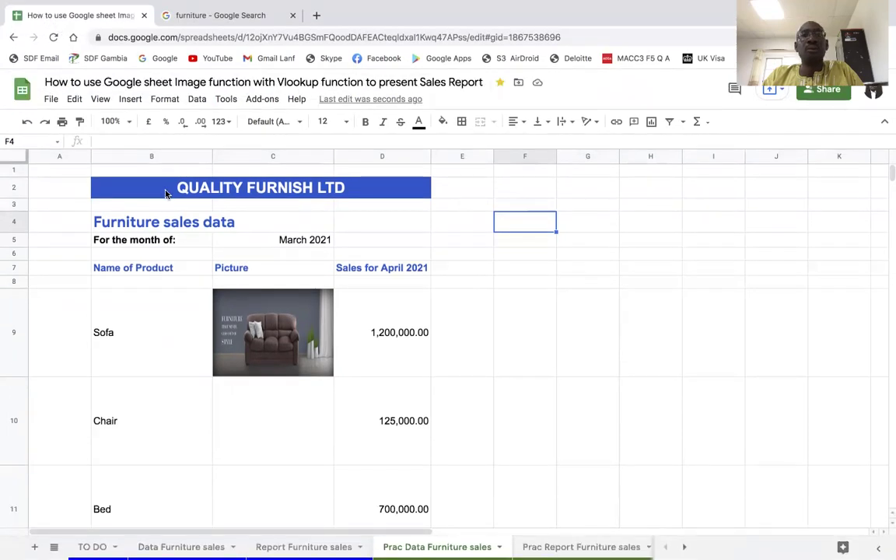
{"action": "scroll", "coordinate": [148, 175], "scroll_direction": "down", "scroll_amount": 4}
{"action": "scroll", "coordinate": [392, 201], "scroll_direction": "up", "scroll_amount": 5}
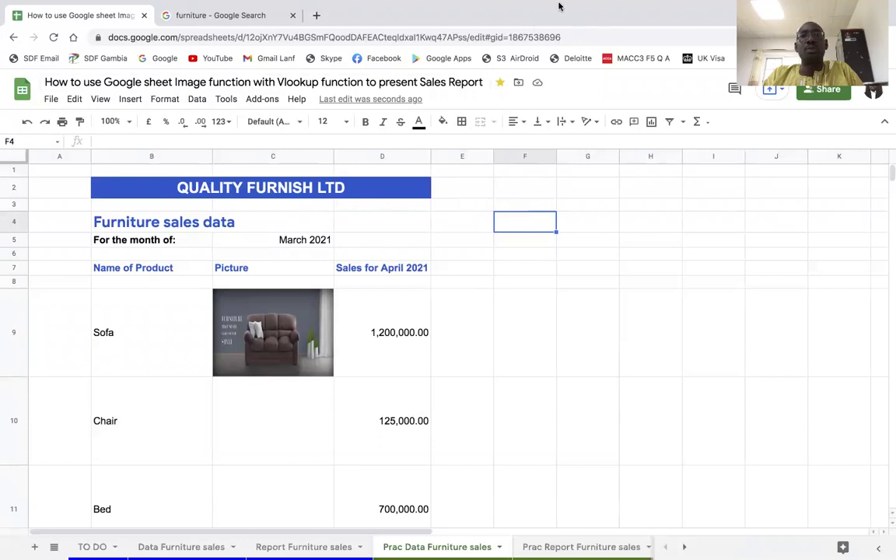
- Close the open preview and scroll the furniture image results down to the teal armchair
{"action": "left_click", "coordinate": [242, 46]}
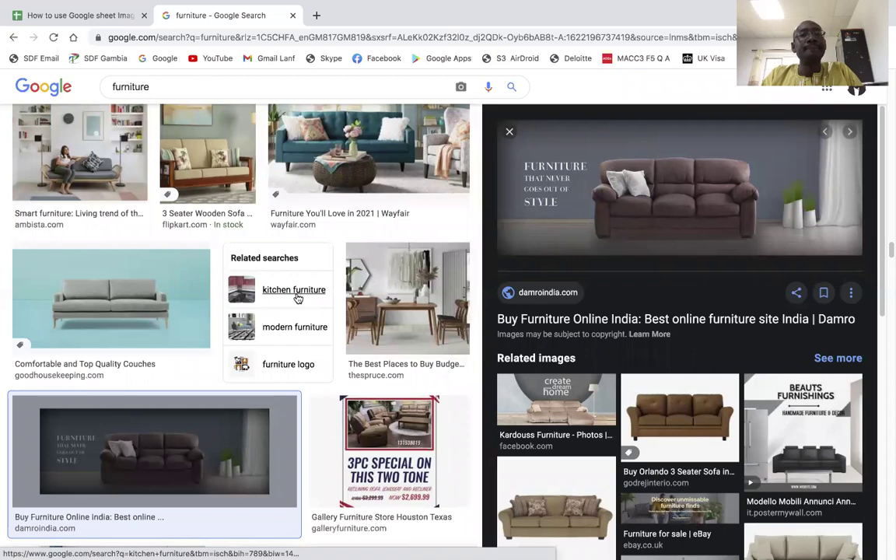
{"action": "scroll", "coordinate": [296, 300], "scroll_direction": "up", "scroll_amount": 3}
{"action": "scroll", "coordinate": [298, 299], "scroll_direction": "up", "scroll_amount": 3}
{"action": "scroll", "coordinate": [298, 298], "scroll_direction": "up", "scroll_amount": 3}
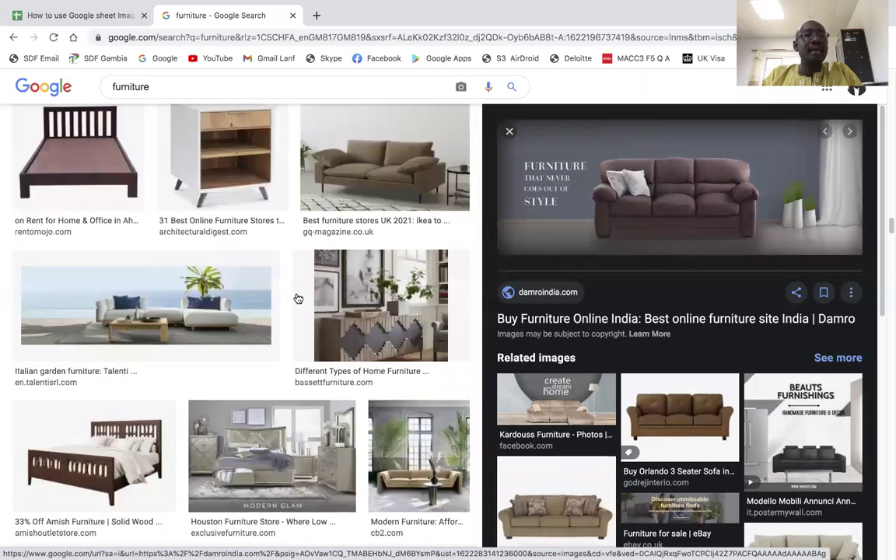
{"action": "scroll", "coordinate": [298, 298], "scroll_direction": "down", "scroll_amount": 10}
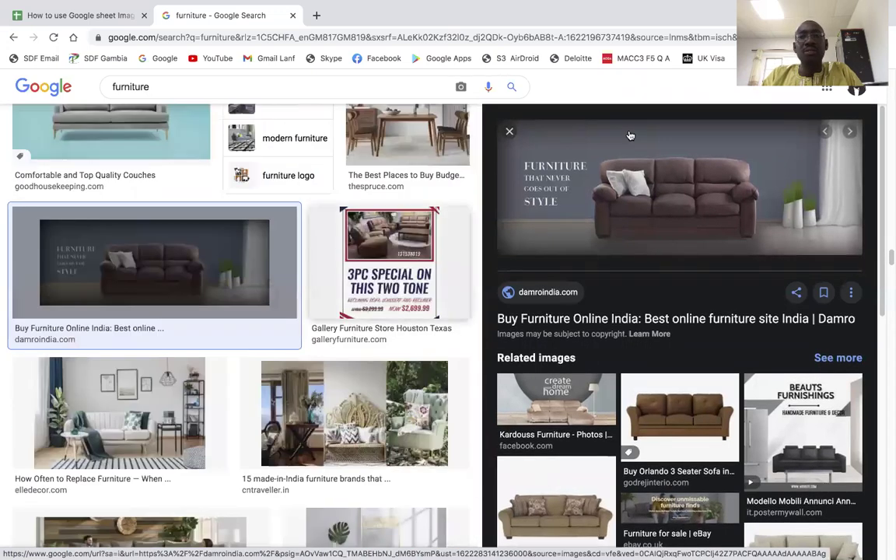
{"action": "left_click", "coordinate": [510, 131]}
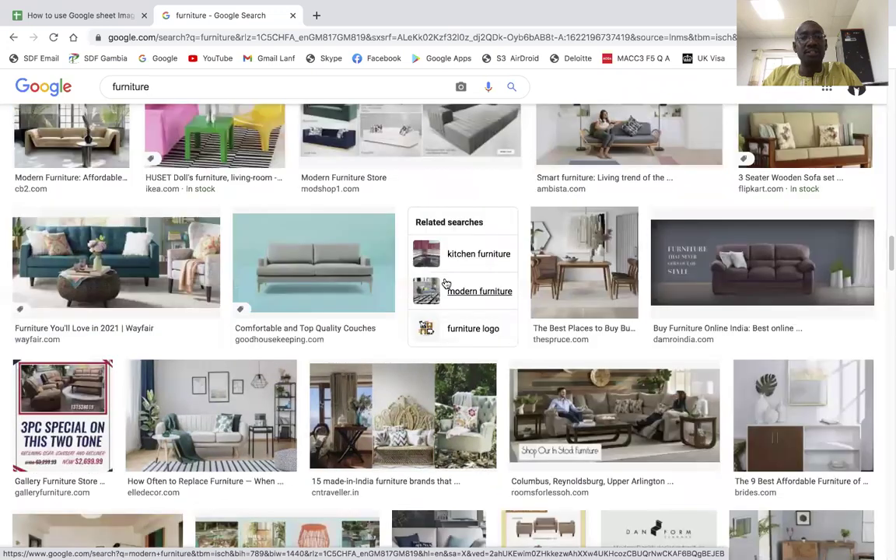
{"action": "scroll", "coordinate": [450, 275], "scroll_direction": "down", "scroll_amount": 5}
{"action": "scroll", "coordinate": [413, 263], "scroll_direction": "down", "scroll_amount": 3}
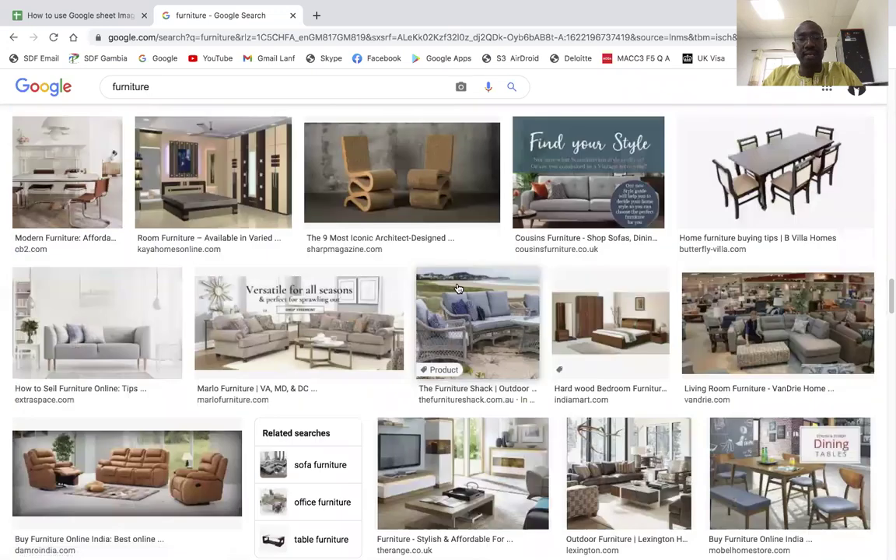
{"action": "scroll", "coordinate": [459, 289], "scroll_direction": "down", "scroll_amount": 3}
{"action": "scroll", "coordinate": [460, 287], "scroll_direction": "down", "scroll_amount": 3}
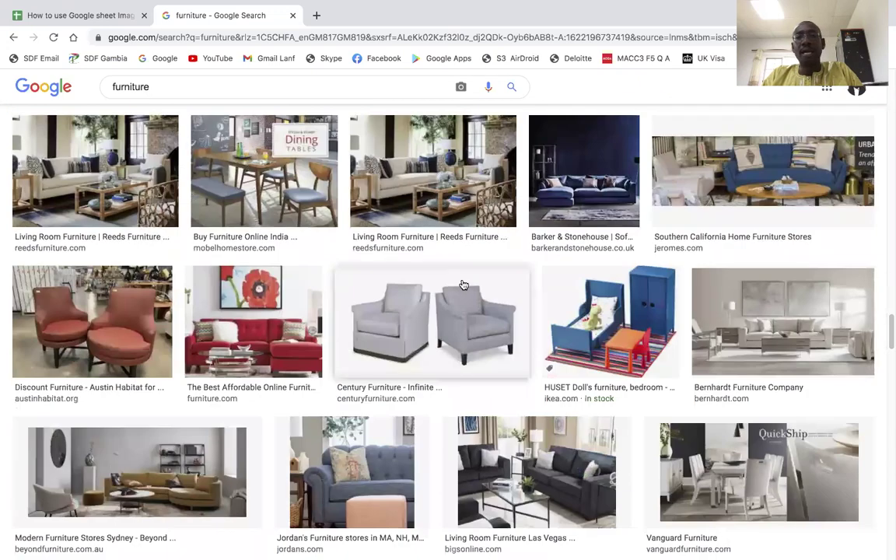
{"action": "scroll", "coordinate": [463, 285], "scroll_direction": "down", "scroll_amount": 5}
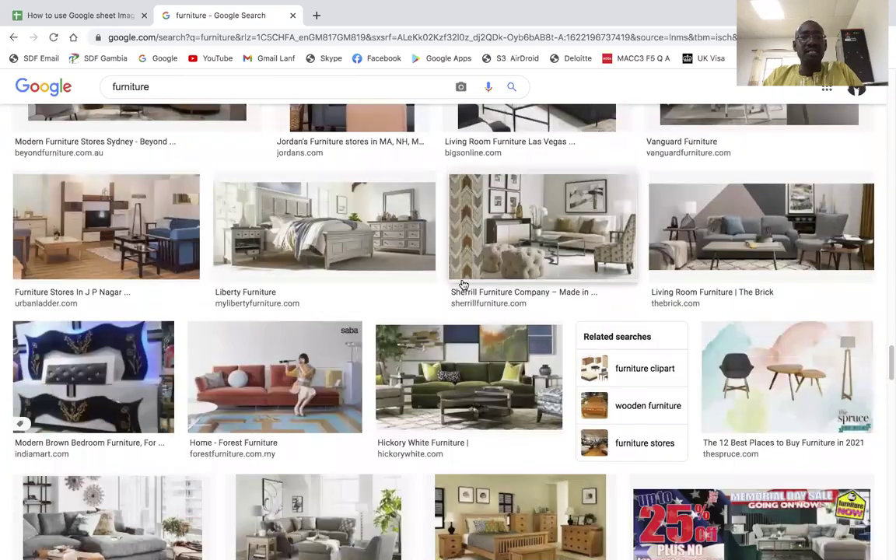
{"action": "scroll", "coordinate": [463, 285], "scroll_direction": "down", "scroll_amount": 1}
{"action": "scroll", "coordinate": [463, 285], "scroll_direction": "down", "scroll_amount": 3}
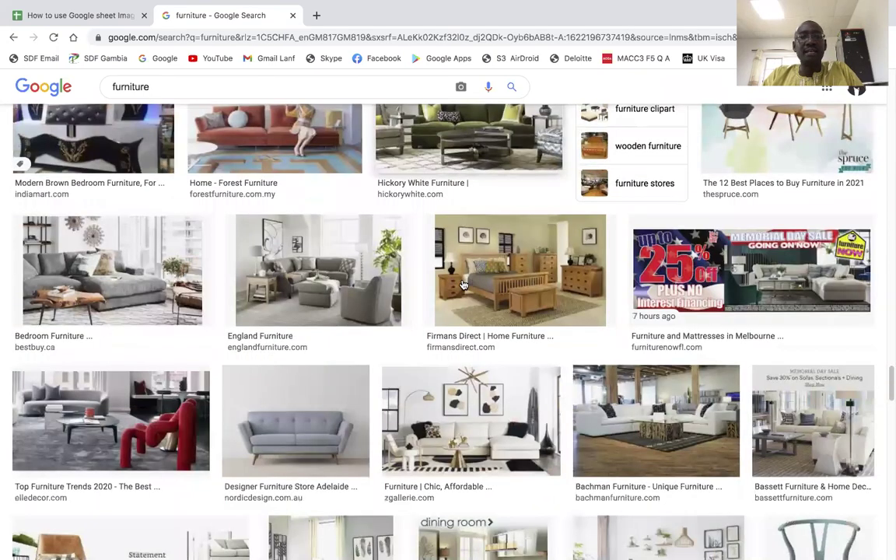
{"action": "scroll", "coordinate": [463, 285], "scroll_direction": "down", "scroll_amount": 1}
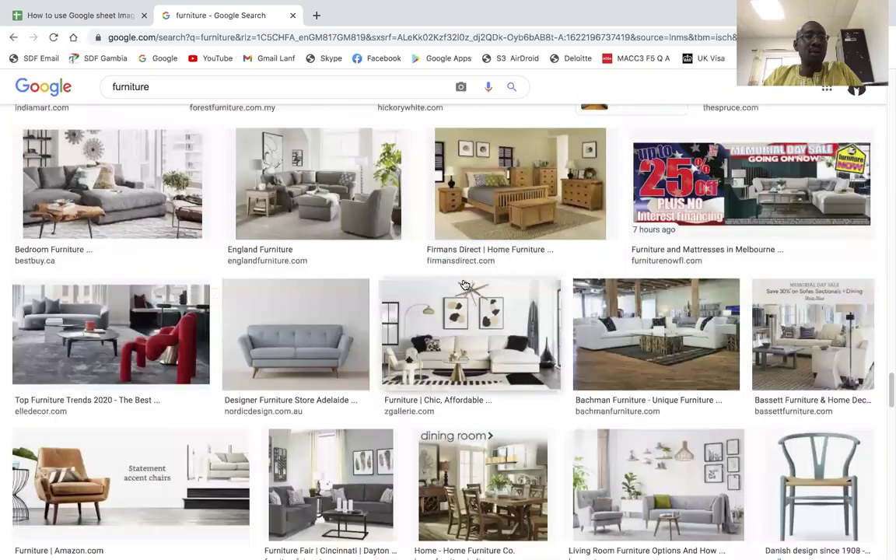
{"action": "scroll", "coordinate": [463, 285], "scroll_direction": "down", "scroll_amount": 1}
{"action": "scroll", "coordinate": [463, 285], "scroll_direction": "down", "scroll_amount": 6}
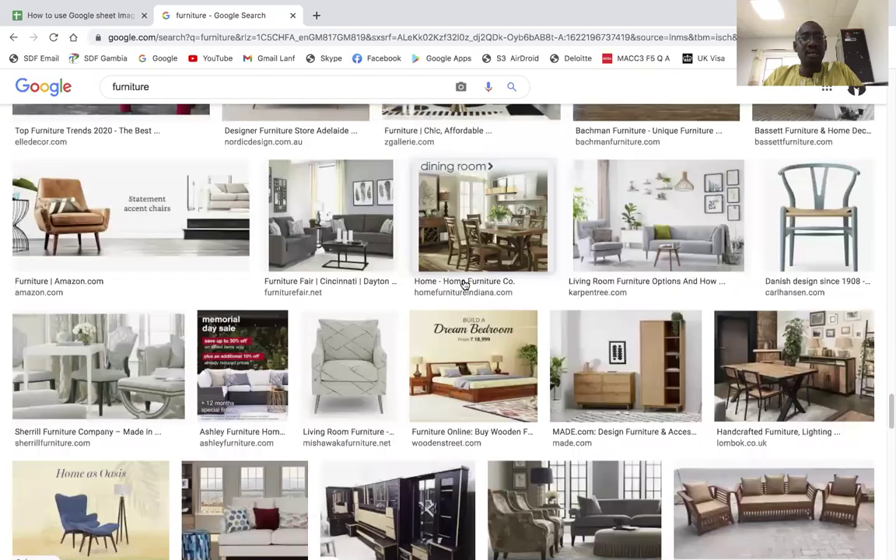
{"action": "scroll", "coordinate": [464, 285], "scroll_direction": "down", "scroll_amount": 3}
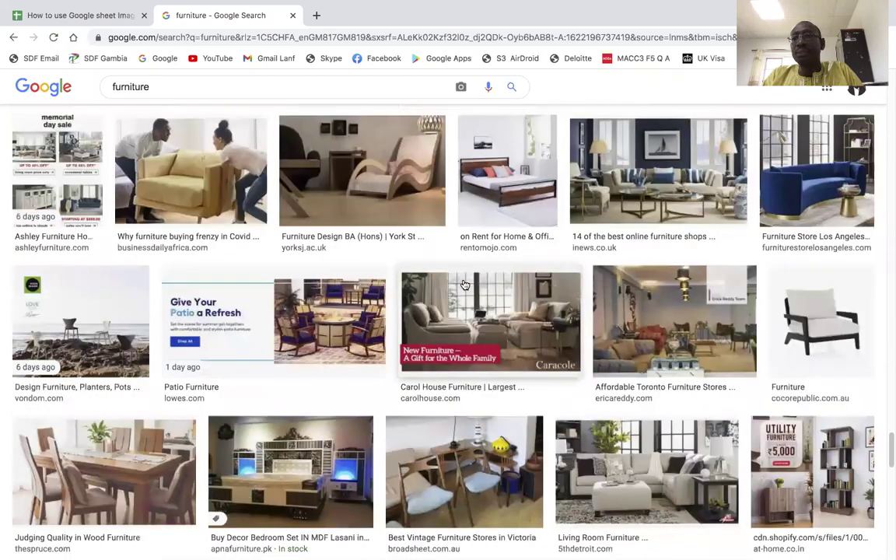
{"action": "scroll", "coordinate": [464, 285], "scroll_direction": "down", "scroll_amount": 1}
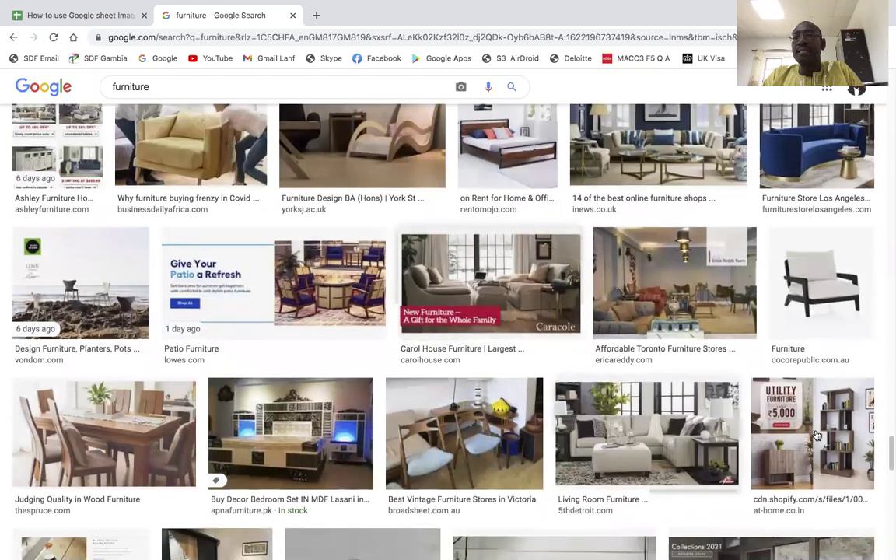
{"action": "scroll", "coordinate": [554, 393], "scroll_direction": "down", "scroll_amount": 3}
{"action": "scroll", "coordinate": [554, 393], "scroll_direction": "down", "scroll_amount": 1}
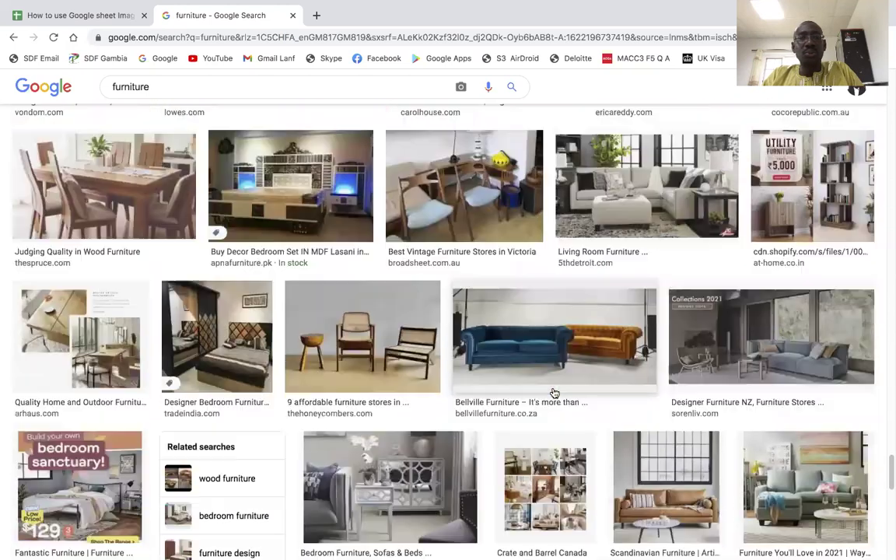
{"action": "scroll", "coordinate": [554, 393], "scroll_direction": "down", "scroll_amount": 5}
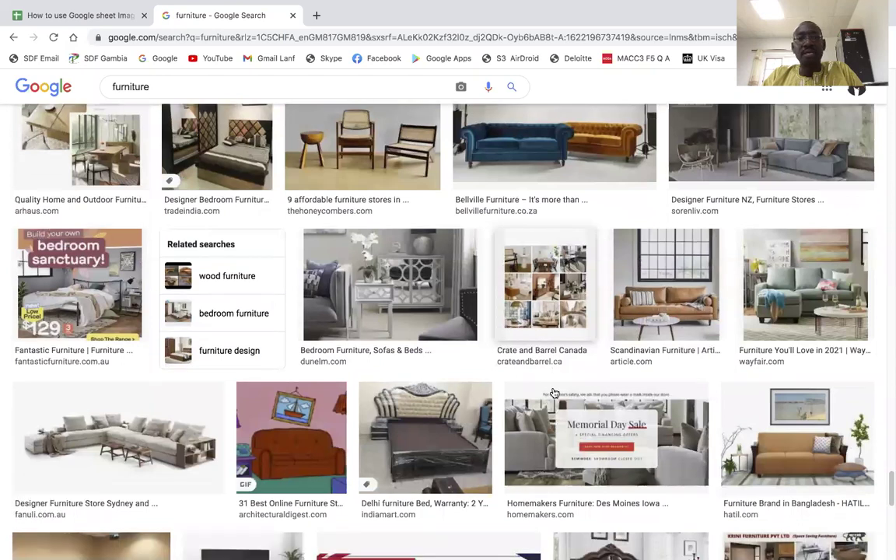
{"action": "scroll", "coordinate": [554, 393], "scroll_direction": "down", "scroll_amount": 10}
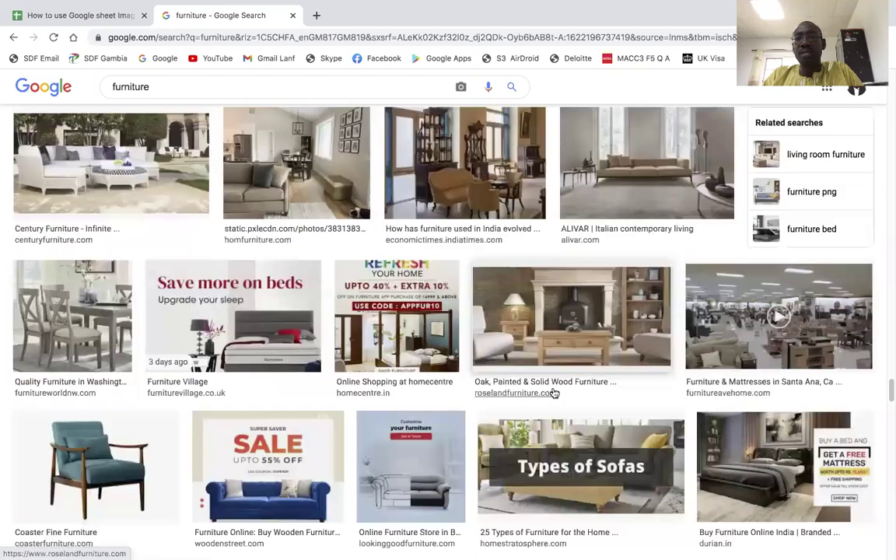
{"action": "scroll", "coordinate": [554, 393], "scroll_direction": "down", "scroll_amount": 3}
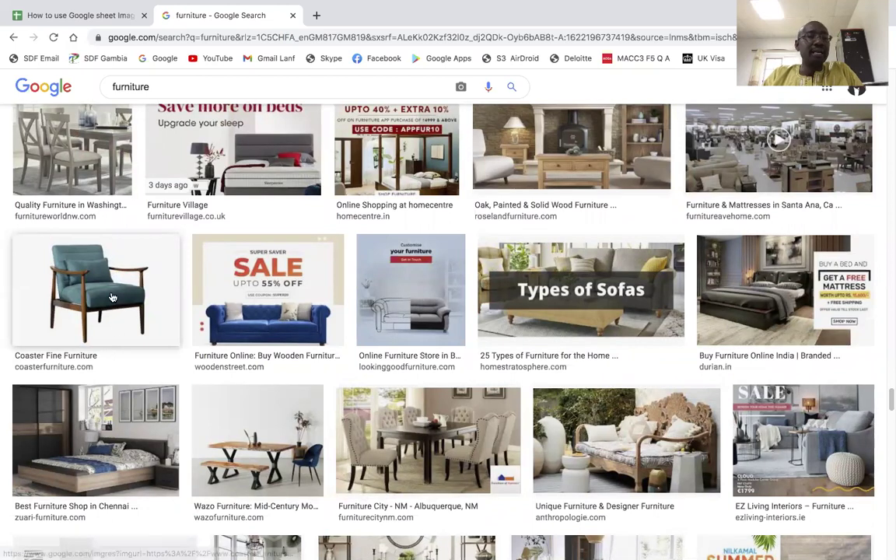
- Copy the image address of the coasterfurniture teal armchair picture
{"action": "left_click", "coordinate": [102, 269]}
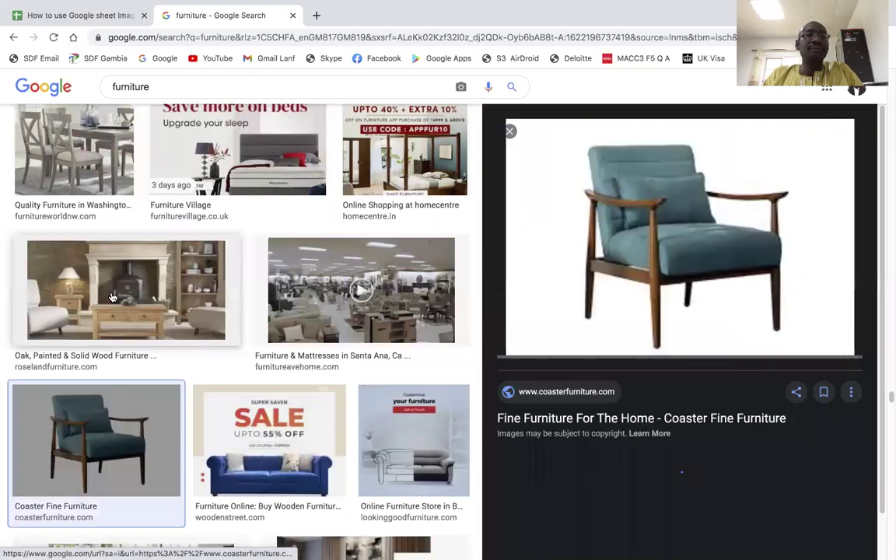
{"action": "right_click", "coordinate": [553, 205]}
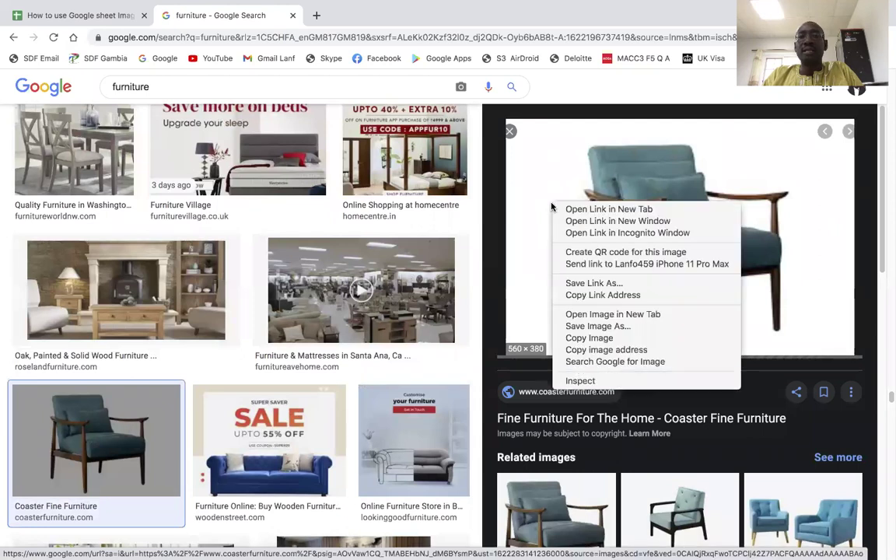
{"action": "left_click", "coordinate": [579, 351]}
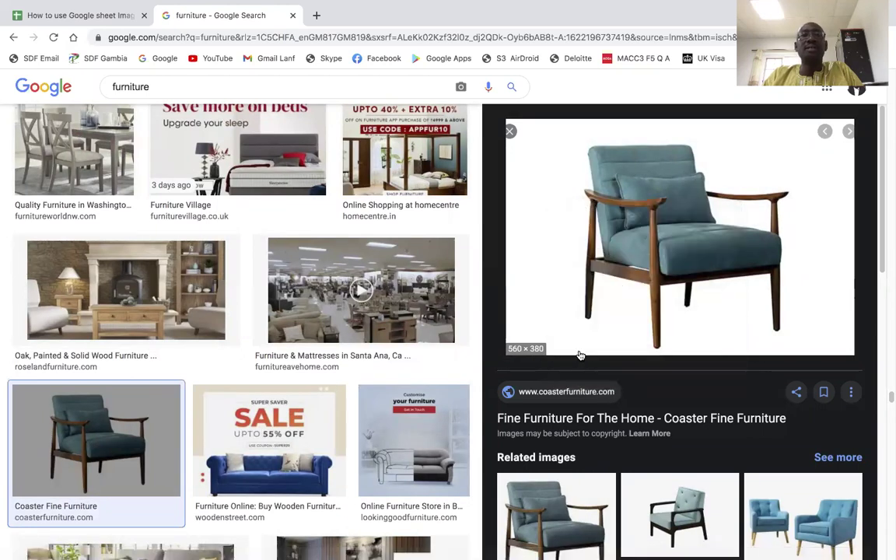
- Enter =IMAGE("<armchair image address>",2) in C10 so the Chair row shows the teal armchair
{"action": "left_click", "coordinate": [80, 17]}
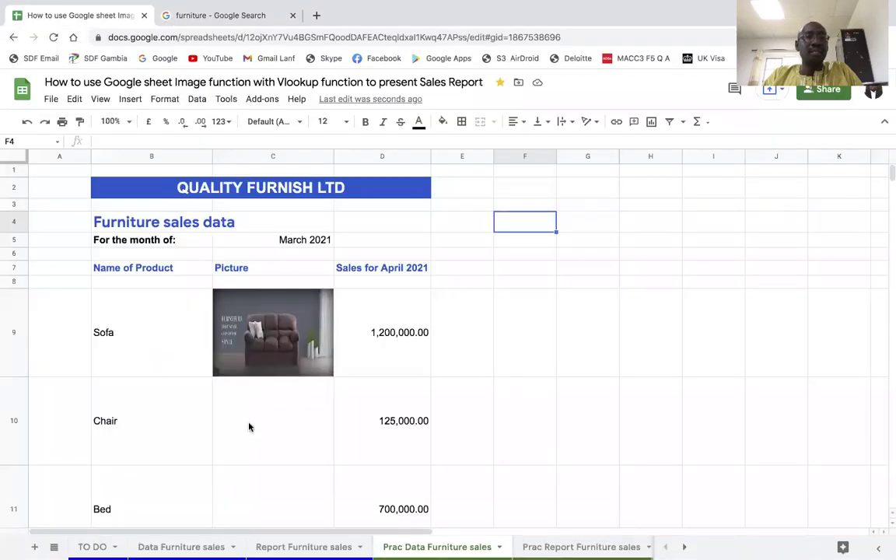
{"action": "left_click", "coordinate": [249, 426]}
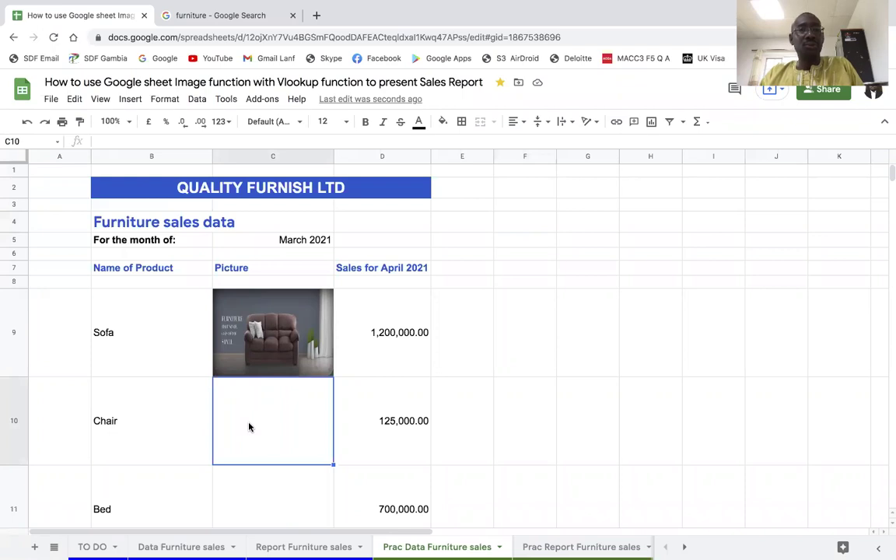
{"action": "type", "text": "="}
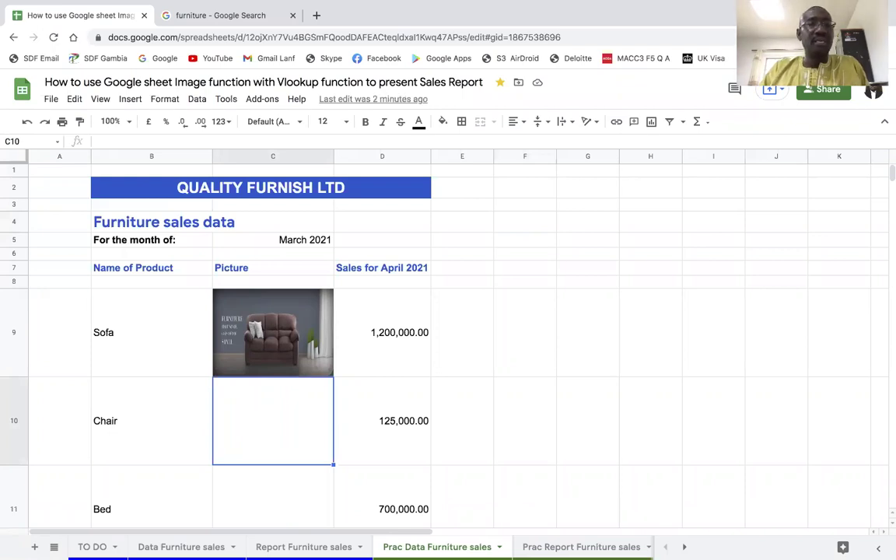
{"action": "type", "text": "ima"}
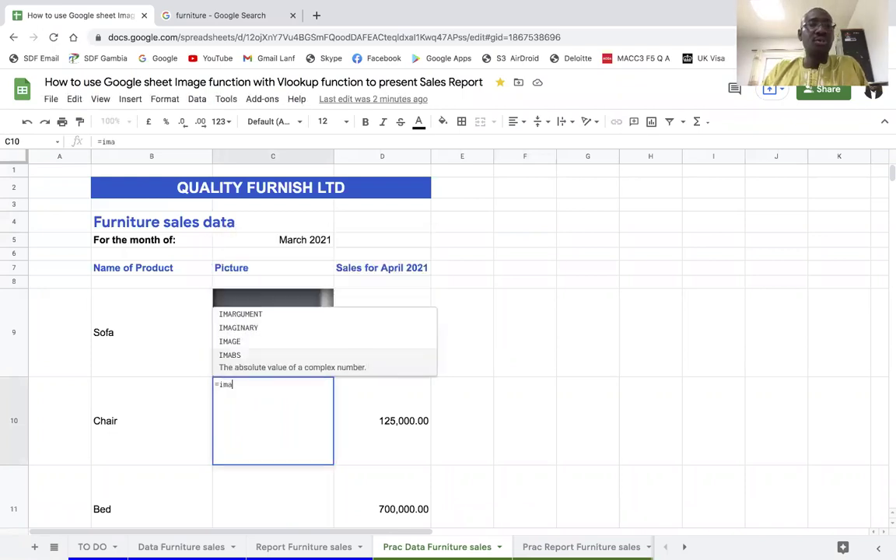
{"action": "left_click", "coordinate": [231, 343]}
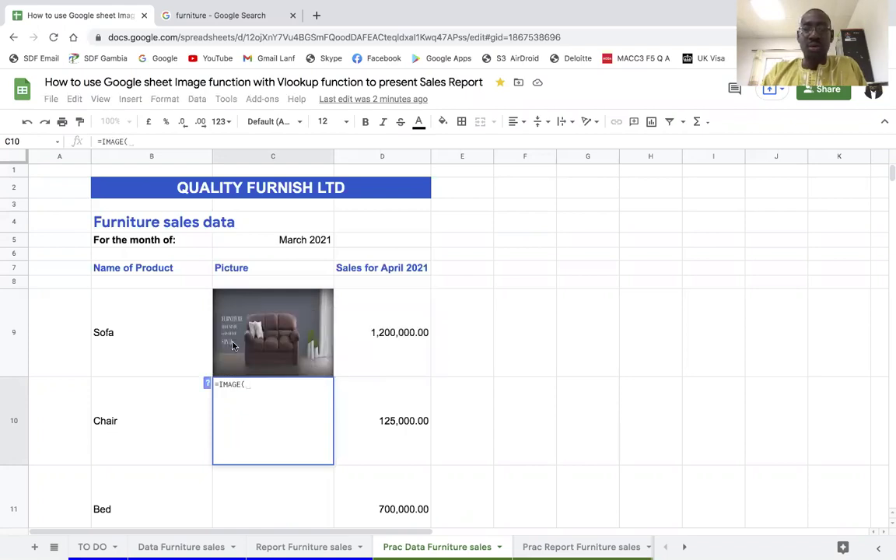
{"action": "type", "text": "\""}
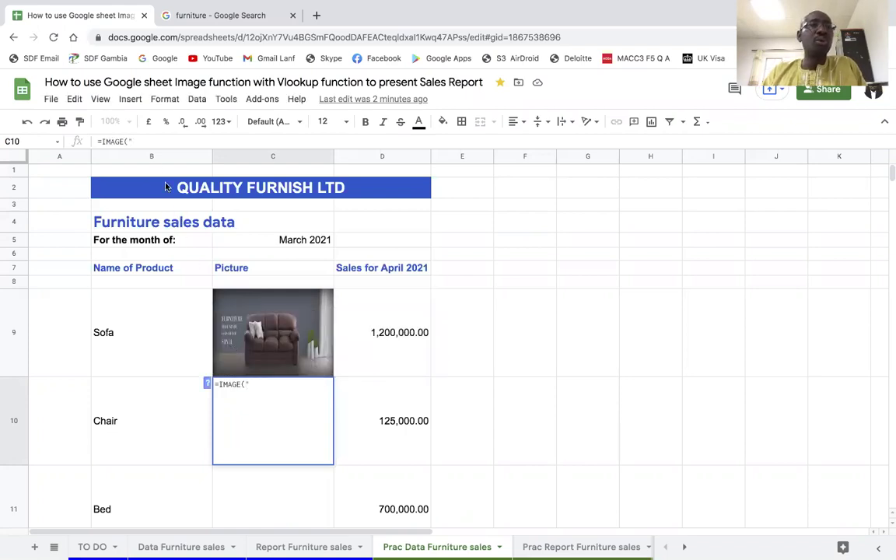
{"action": "right_click", "coordinate": [140, 142]}
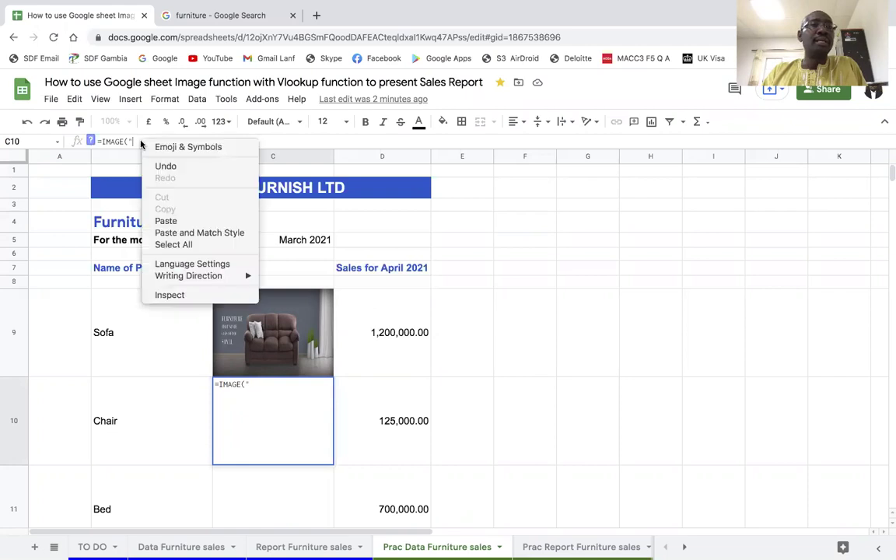
{"action": "left_click", "coordinate": [174, 227]}
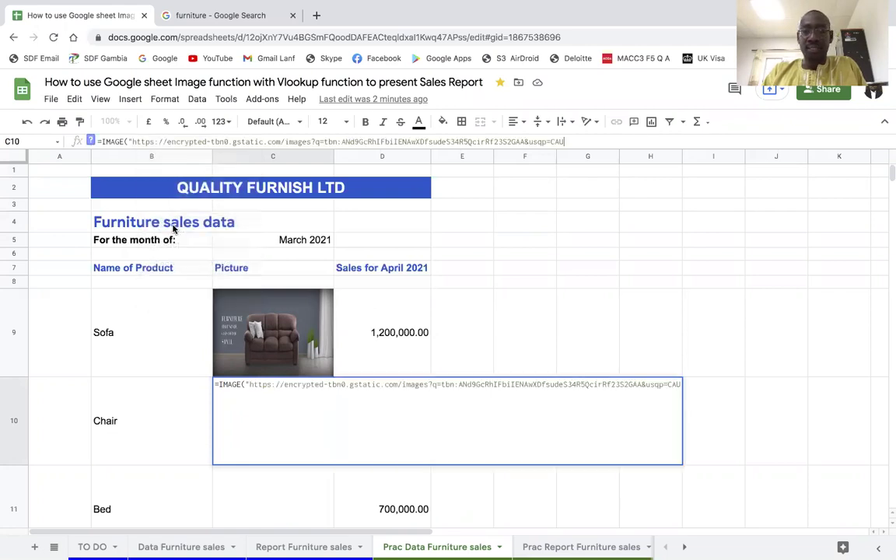
{"action": "type", "text": "\""}
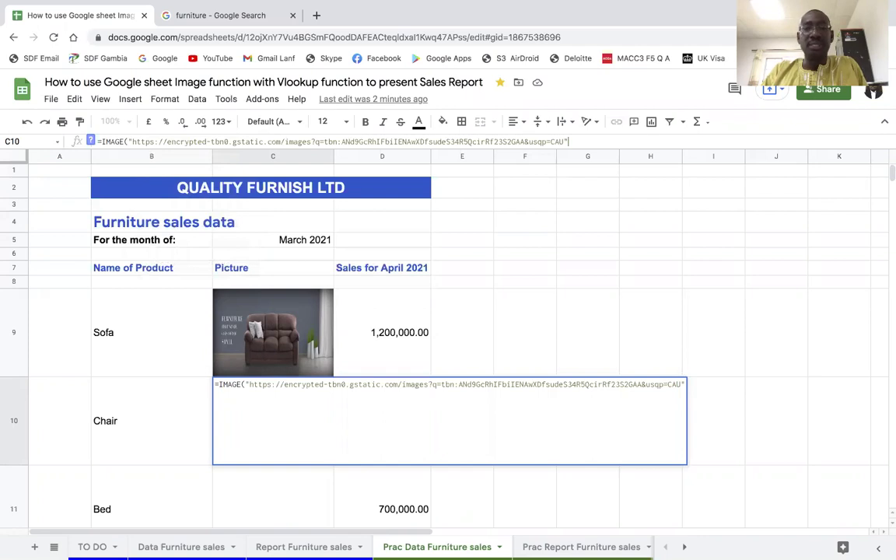
{"action": "type", "text": ","}
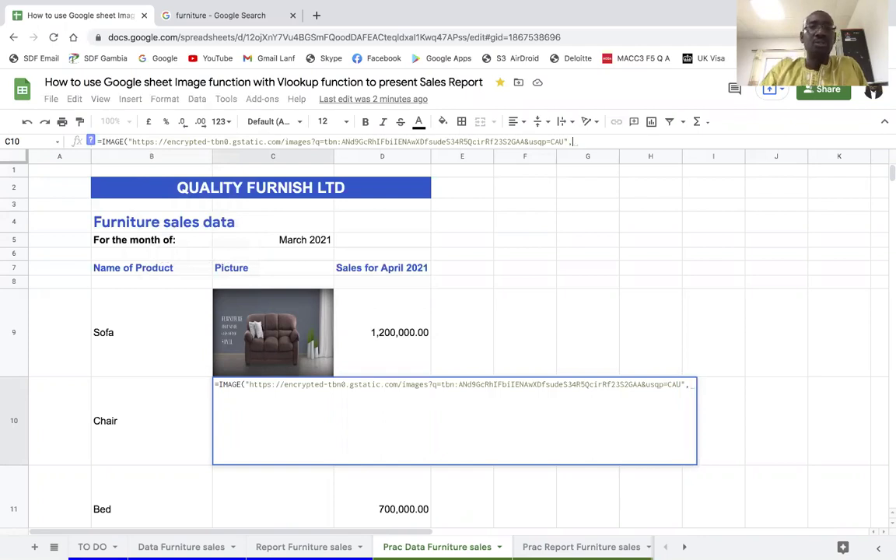
{"action": "type", "text": "2)"}
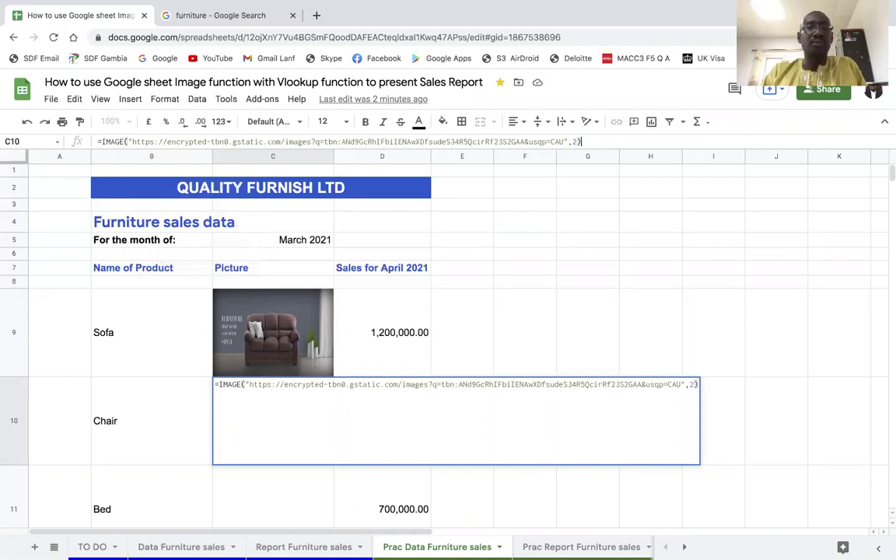
{"action": "key", "text": "Return"}
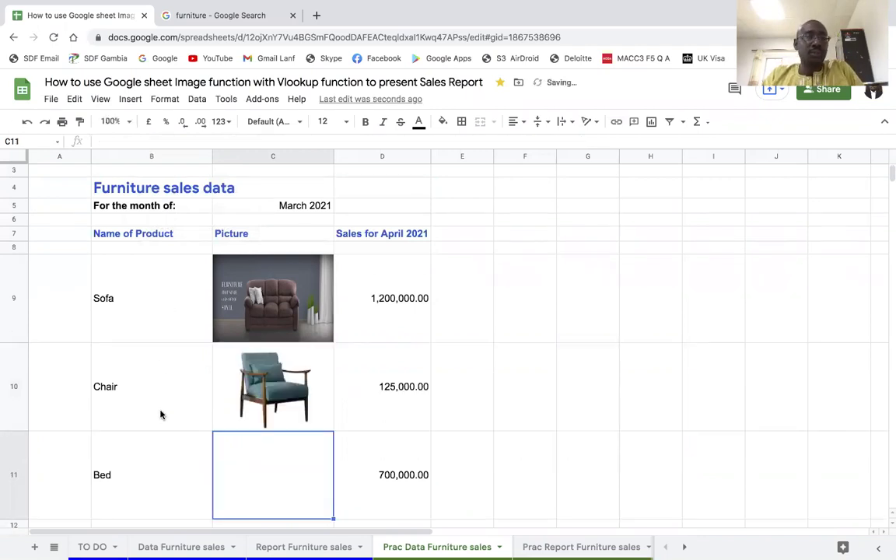
- Start =IMAGE(" in the Bed row's cell C11, ready for the bed picture's address
{"action": "left_click", "coordinate": [179, 475]}
{"action": "left_click", "coordinate": [246, 490]}
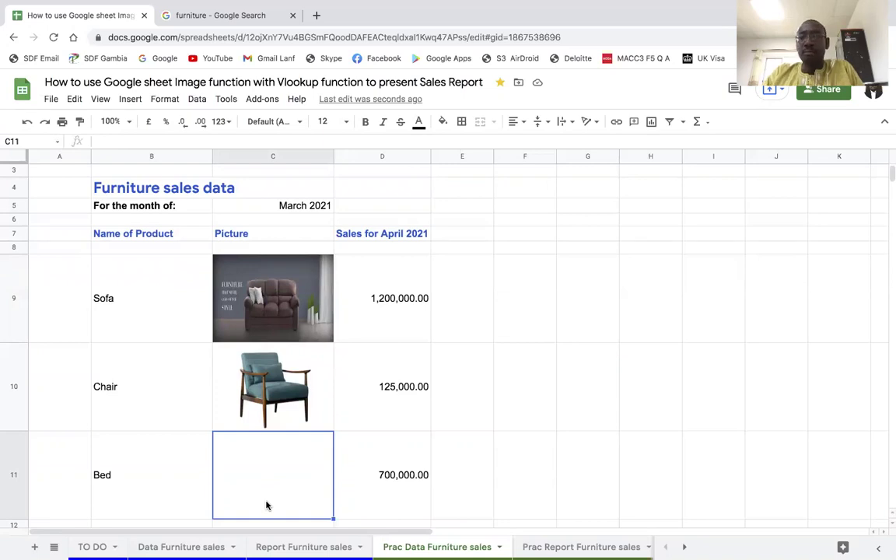
{"action": "type", "text": "=im"}
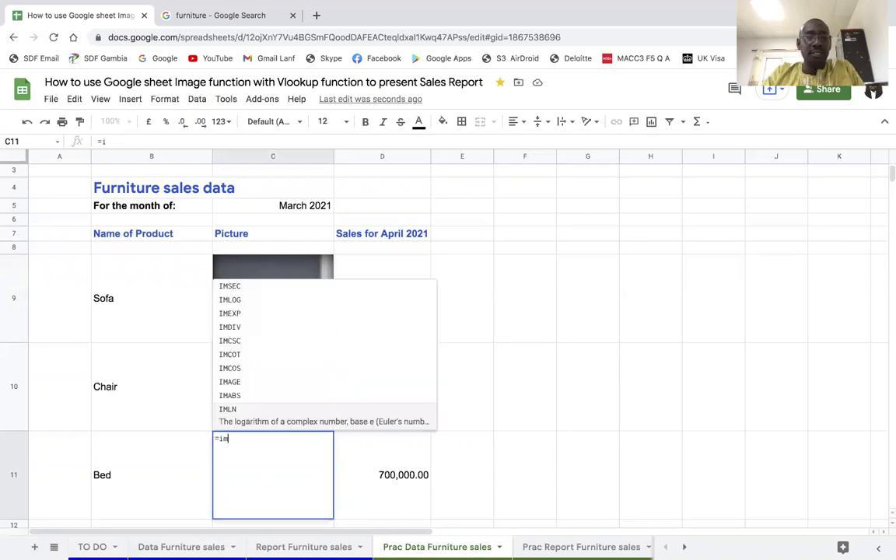
{"action": "type", "text": "a"}
{"action": "left_click", "coordinate": [232, 396]}
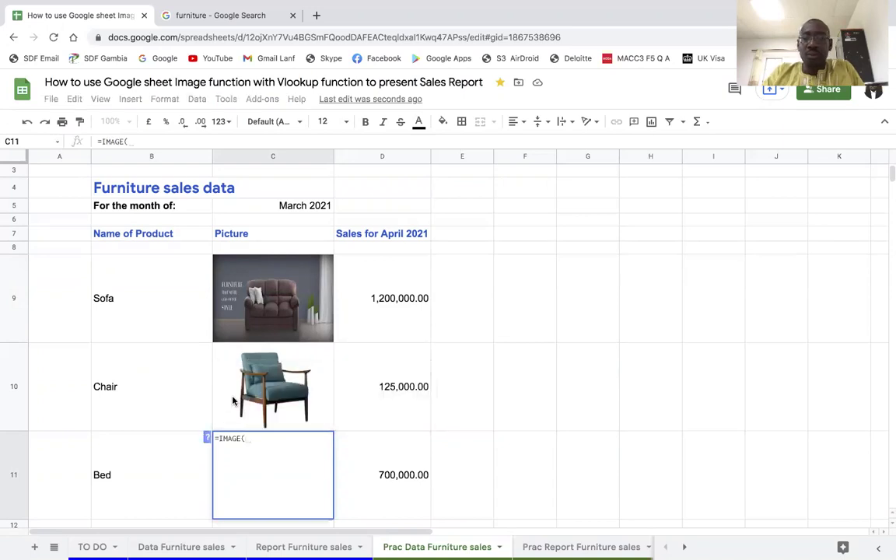
{"action": "type", "text": "\""}
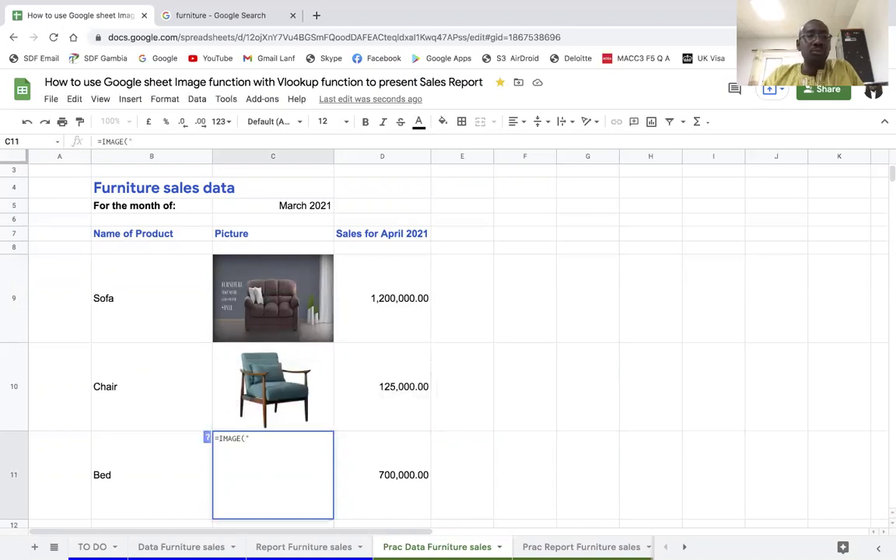
{"action": "mouse_move", "coordinate": [218, 3]}
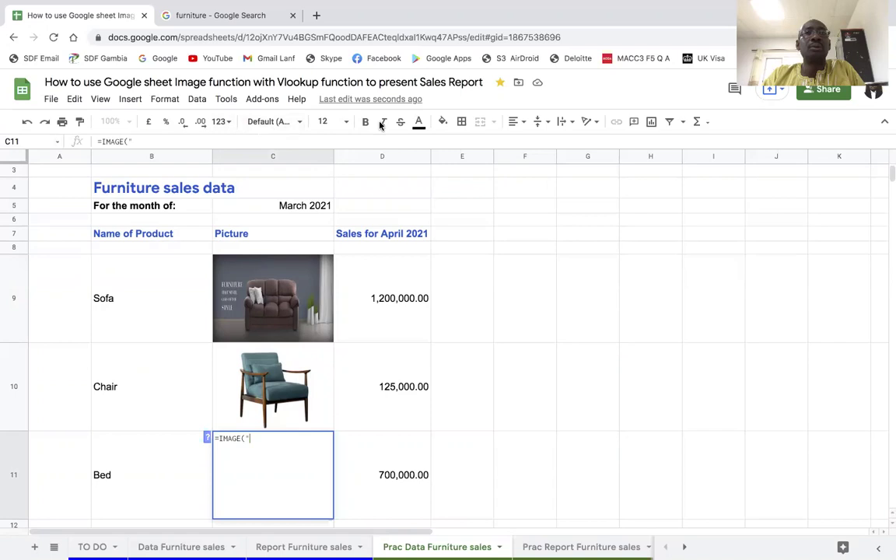
- In the furniture image results, close the armchair preview and browse for a bed picture
{"action": "left_click", "coordinate": [235, 21]}
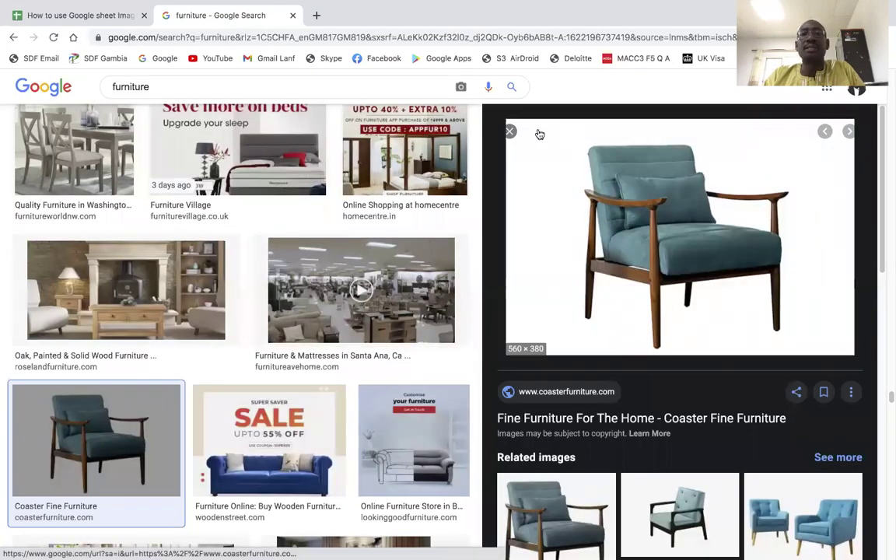
{"action": "left_click", "coordinate": [510, 131]}
{"action": "scroll", "coordinate": [403, 287], "scroll_direction": "down", "scroll_amount": 15}
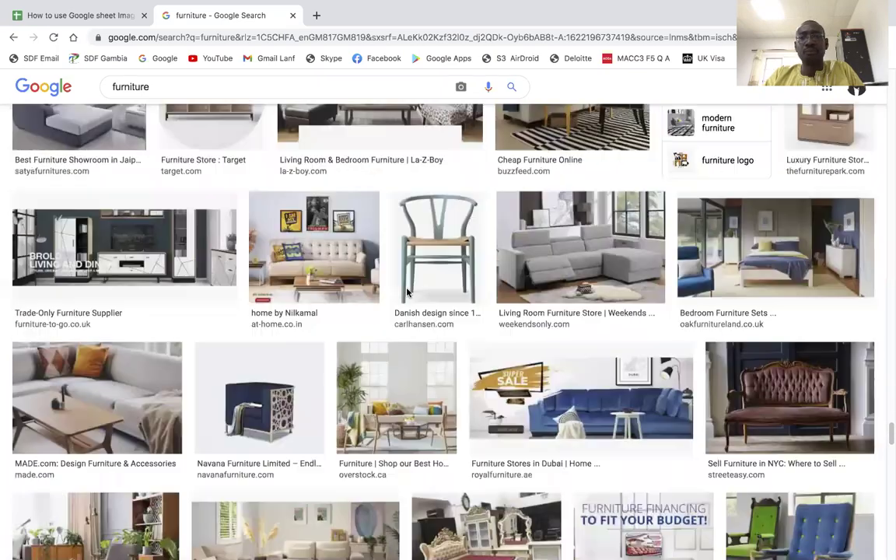
{"action": "scroll", "coordinate": [408, 292], "scroll_direction": "down", "scroll_amount": 15}
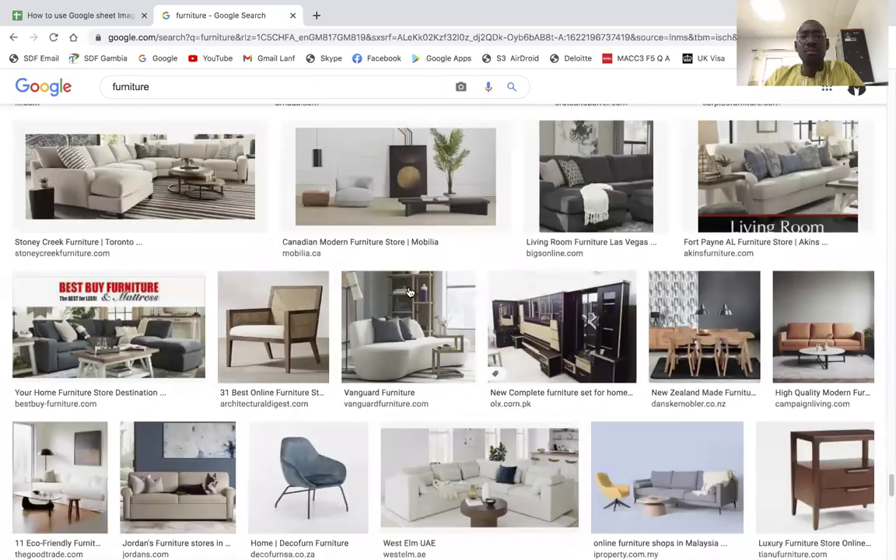
{"action": "scroll", "coordinate": [415, 292], "scroll_direction": "down", "scroll_amount": 6}
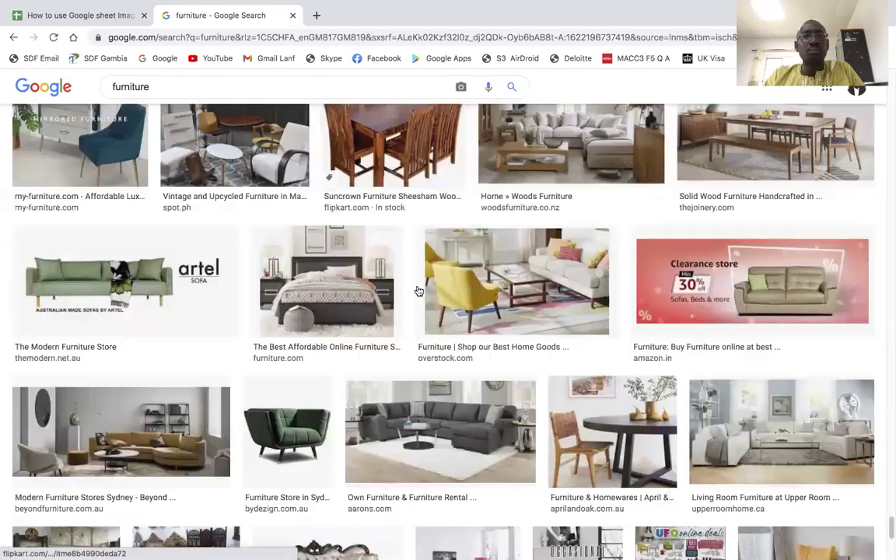
{"action": "scroll", "coordinate": [420, 291], "scroll_direction": "up", "scroll_amount": 5}
{"action": "scroll", "coordinate": [420, 291], "scroll_direction": "down", "scroll_amount": 8}
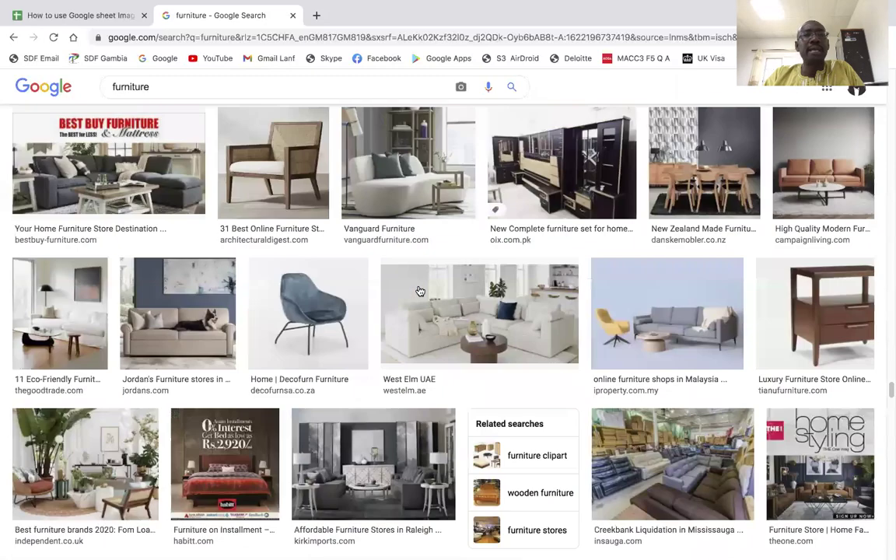
{"action": "scroll", "coordinate": [420, 291], "scroll_direction": "up", "scroll_amount": 5}
{"action": "scroll", "coordinate": [420, 291], "scroll_direction": "down", "scroll_amount": 8}
{"action": "scroll", "coordinate": [420, 292], "scroll_direction": "up", "scroll_amount": 4}
{"action": "scroll", "coordinate": [420, 292], "scroll_direction": "up", "scroll_amount": 4}
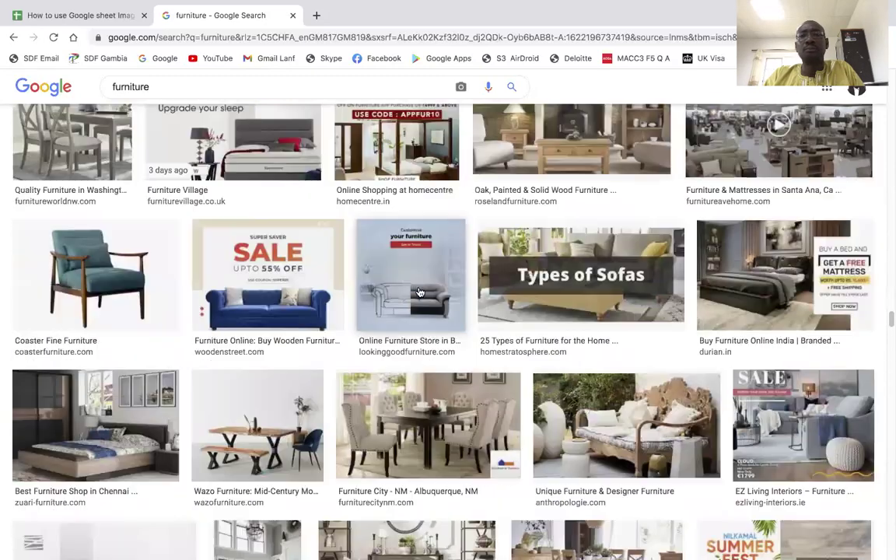
{"action": "scroll", "coordinate": [420, 292], "scroll_direction": "down", "scroll_amount": 8}
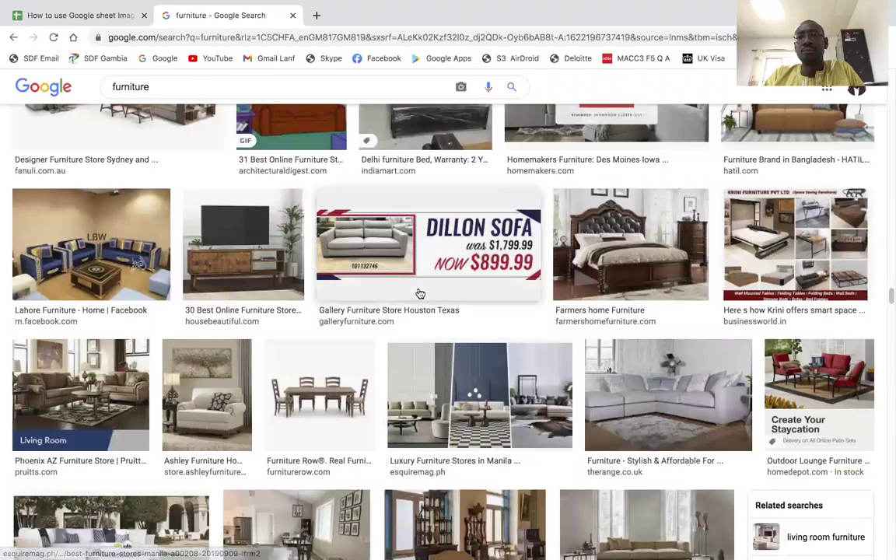
{"action": "scroll", "coordinate": [420, 294], "scroll_direction": "up", "scroll_amount": 6}
{"action": "scroll", "coordinate": [420, 293], "scroll_direction": "up", "scroll_amount": 7}
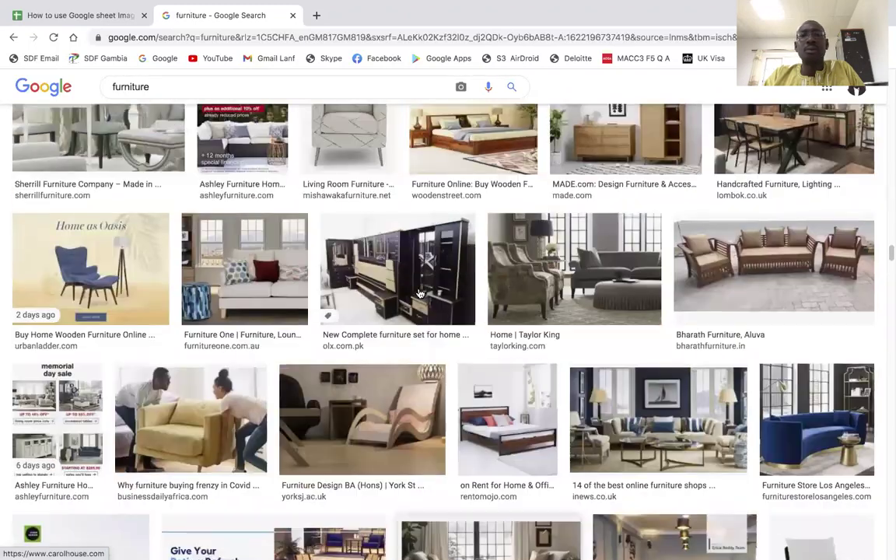
{"action": "scroll", "coordinate": [420, 294], "scroll_direction": "up", "scroll_amount": 6}
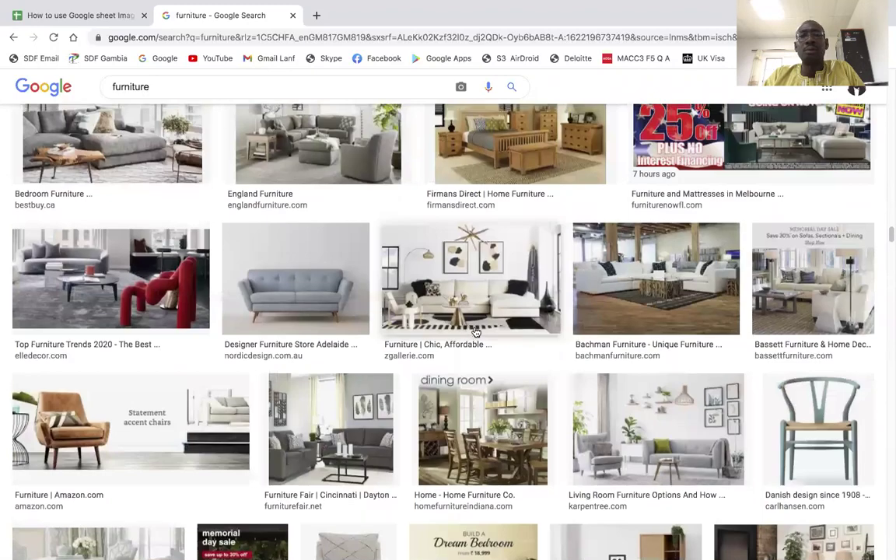
{"action": "scroll", "coordinate": [476, 333], "scroll_direction": "up", "scroll_amount": 5}
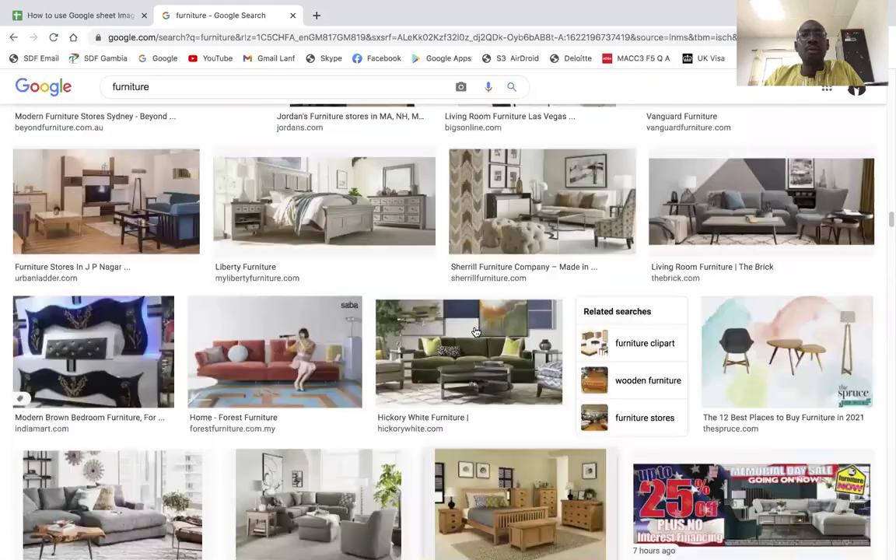
{"action": "scroll", "coordinate": [477, 333], "scroll_direction": "up", "scroll_amount": 5}
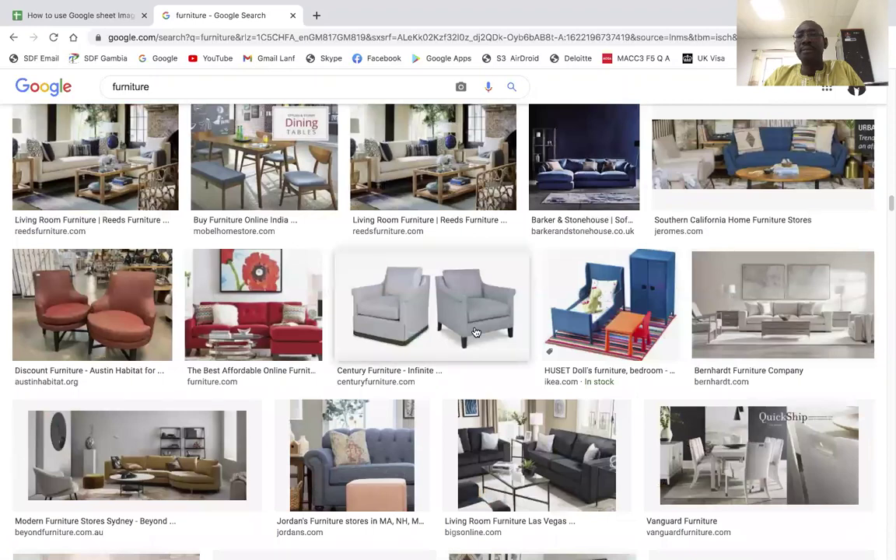
{"action": "scroll", "coordinate": [476, 333], "scroll_direction": "down", "scroll_amount": 15}
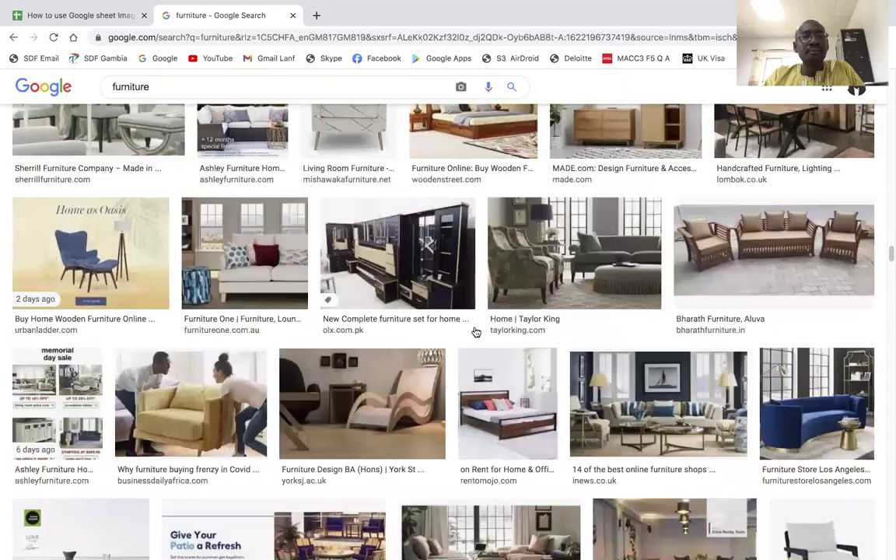
{"action": "scroll", "coordinate": [476, 333], "scroll_direction": "down", "scroll_amount": 10}
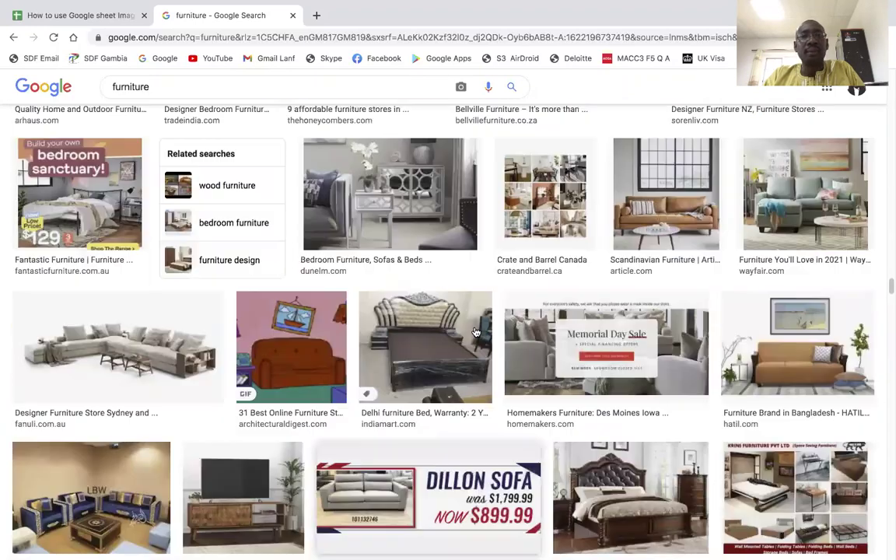
- Copy the Delhi furniture bed picture's image address and go back to the spreadsheet
{"action": "left_click", "coordinate": [421, 337]}
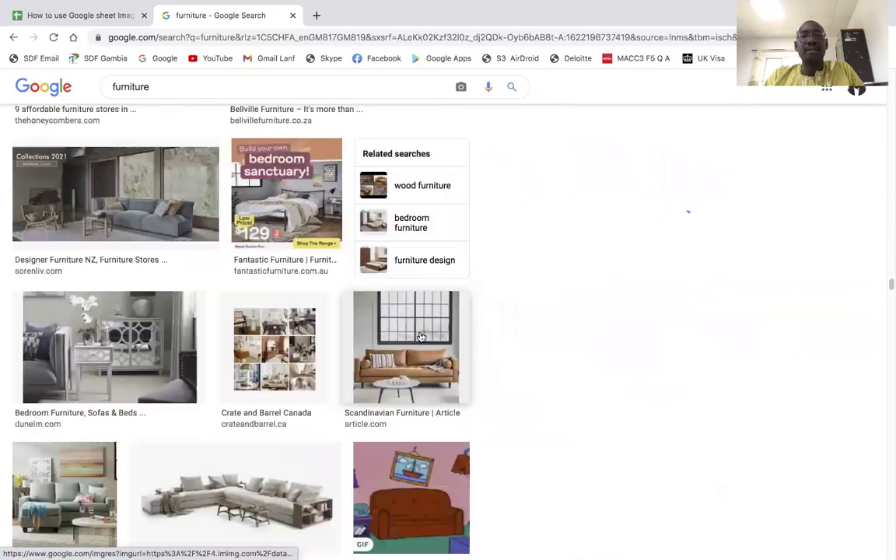
{"action": "right_click", "coordinate": [572, 195]}
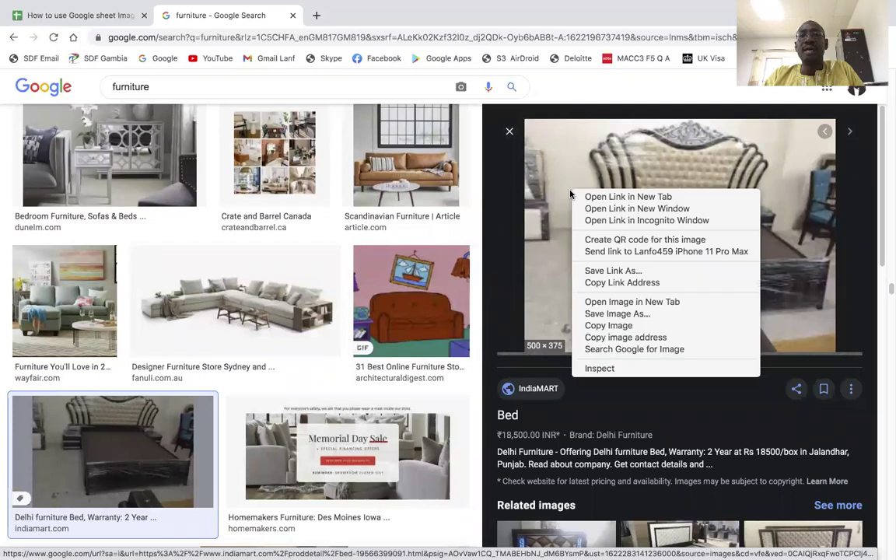
{"action": "left_click", "coordinate": [593, 338]}
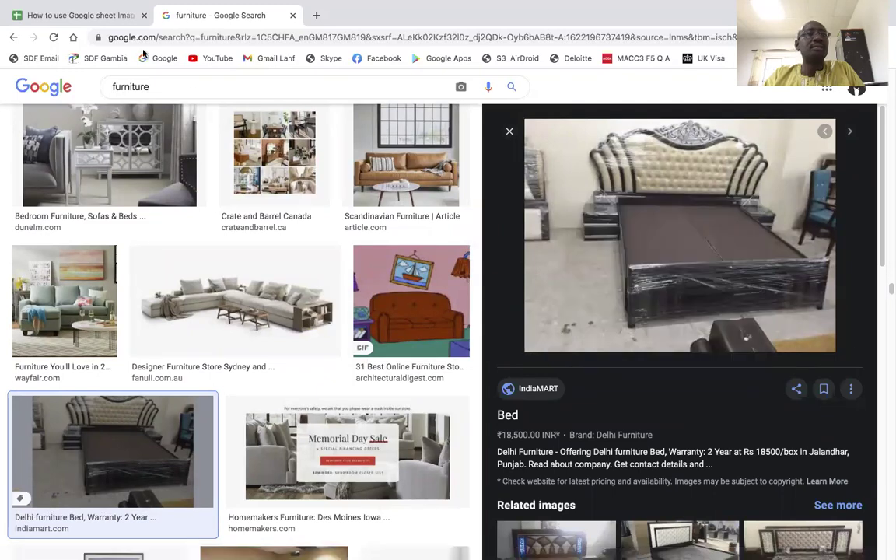
{"action": "left_click", "coordinate": [88, 15]}
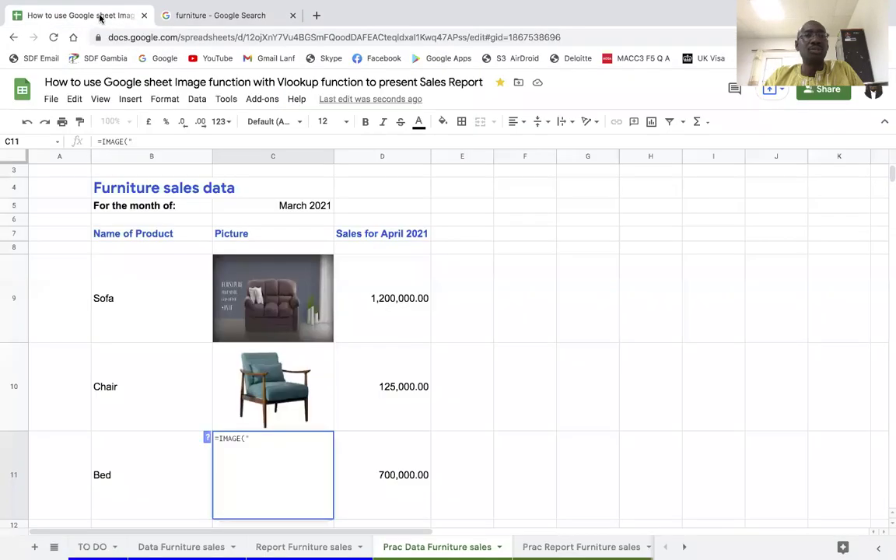
- Complete C11 as =IMAGE("<bed image address>",2) so the bed picture fills the cell
{"action": "left_click", "coordinate": [134, 142]}
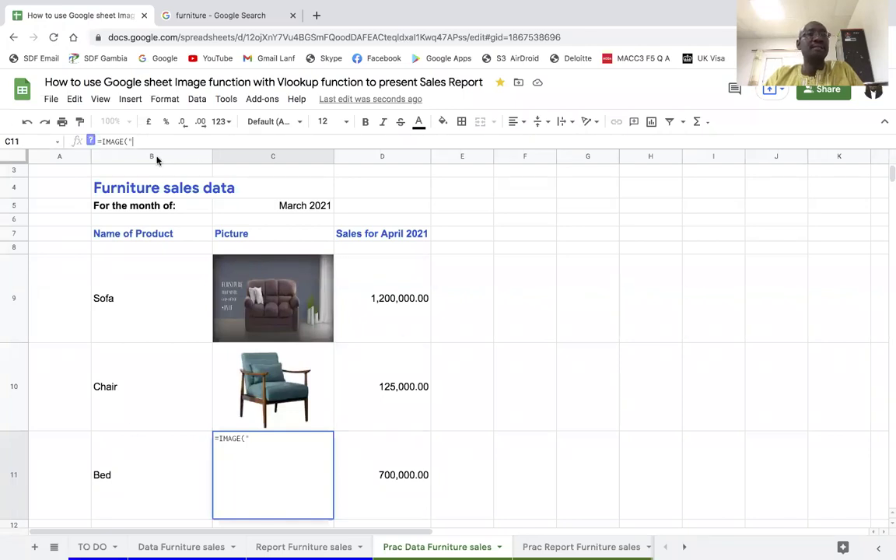
{"action": "right_click", "coordinate": [136, 141]}
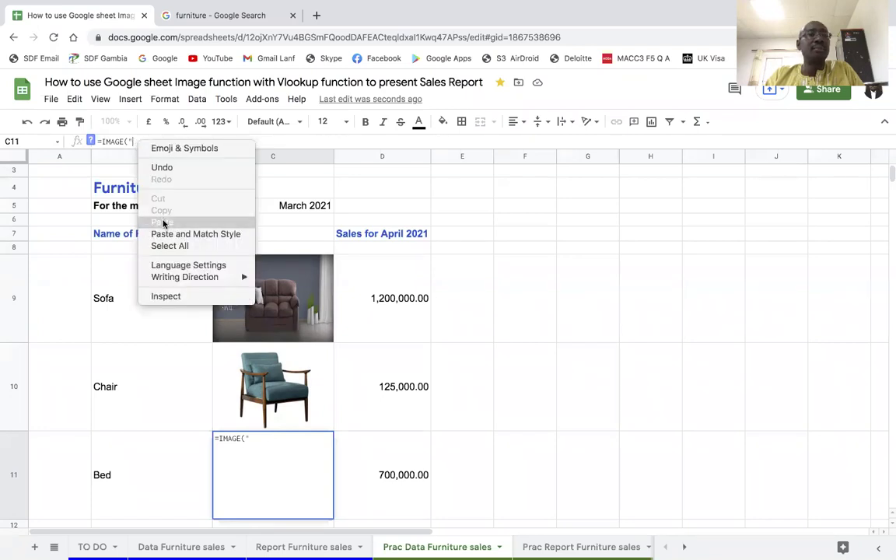
{"action": "left_click", "coordinate": [161, 222]}
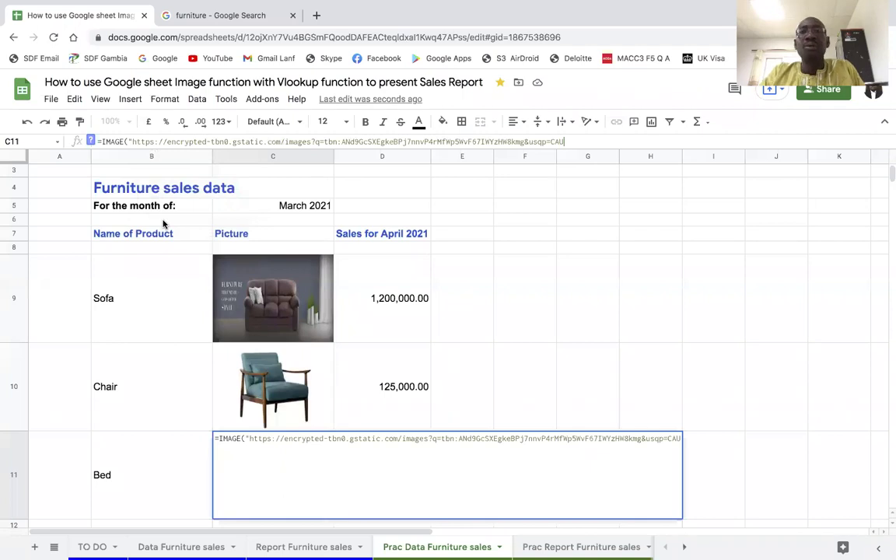
{"action": "type", "text": "\""}
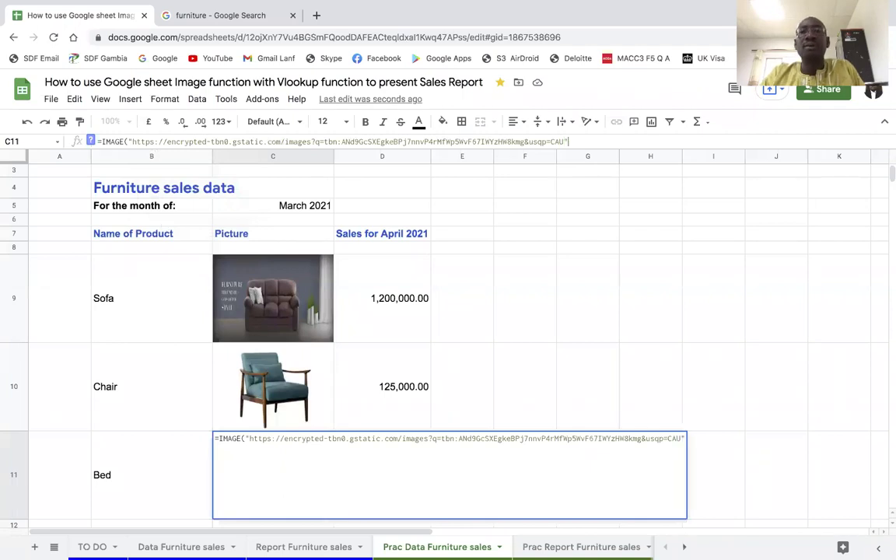
{"action": "type", "text": ","}
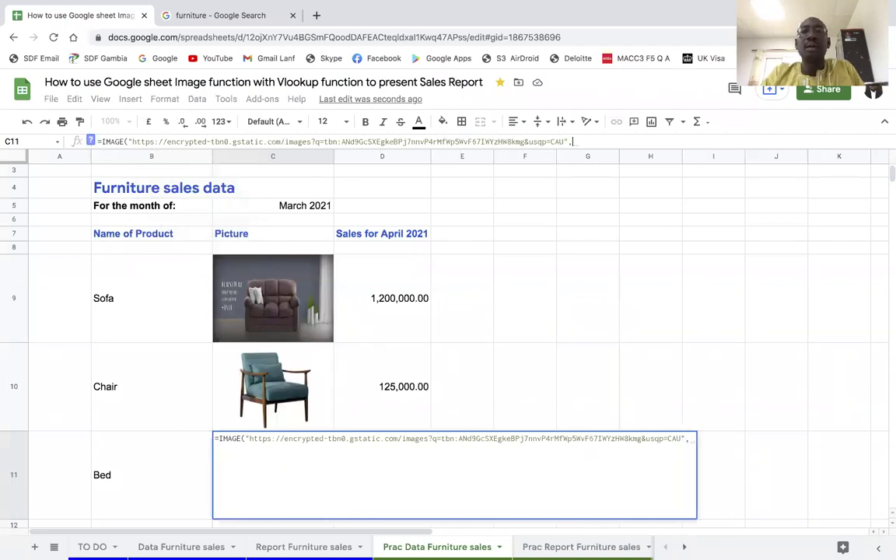
{"action": "type", "text": "2"}
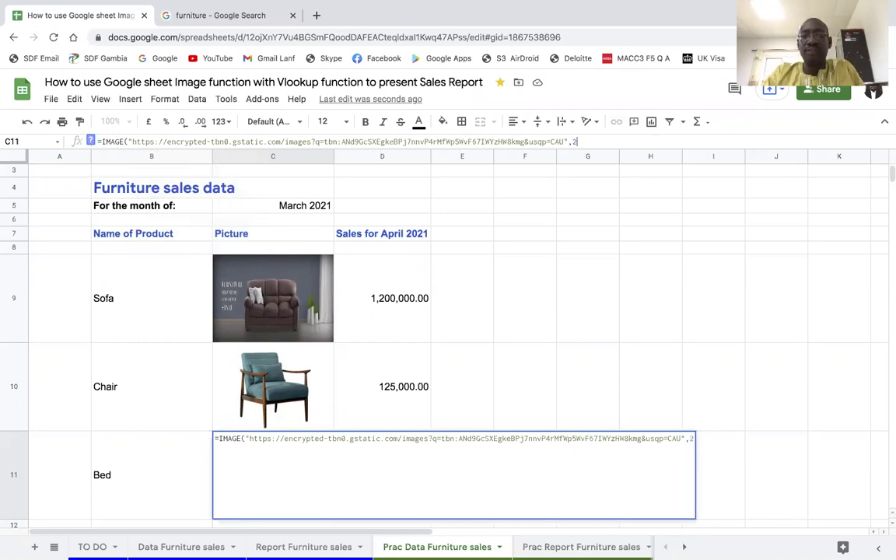
{"action": "type", "text": ")"}
{"action": "key", "text": "Return"}
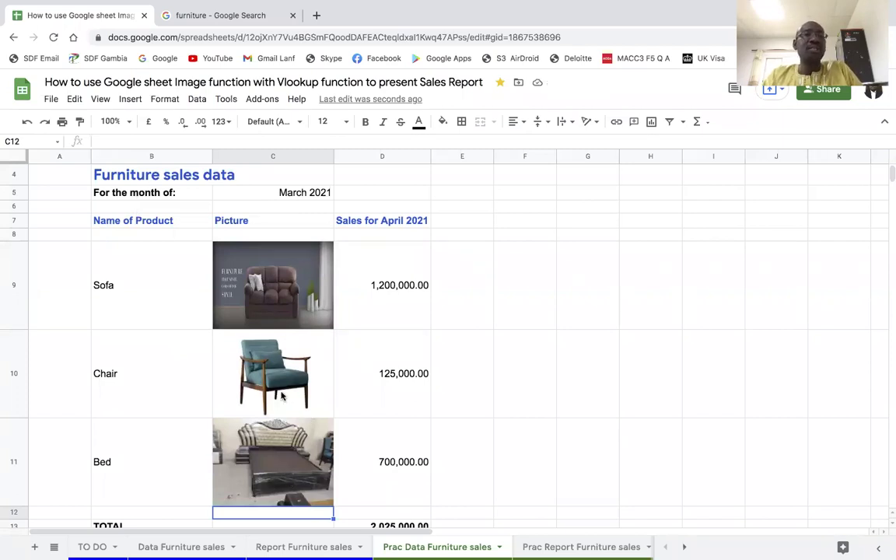
- Compare the IMAGE formulas behind the sofa, chair and bed pictures in C9–C11
{"action": "left_click", "coordinate": [286, 298]}
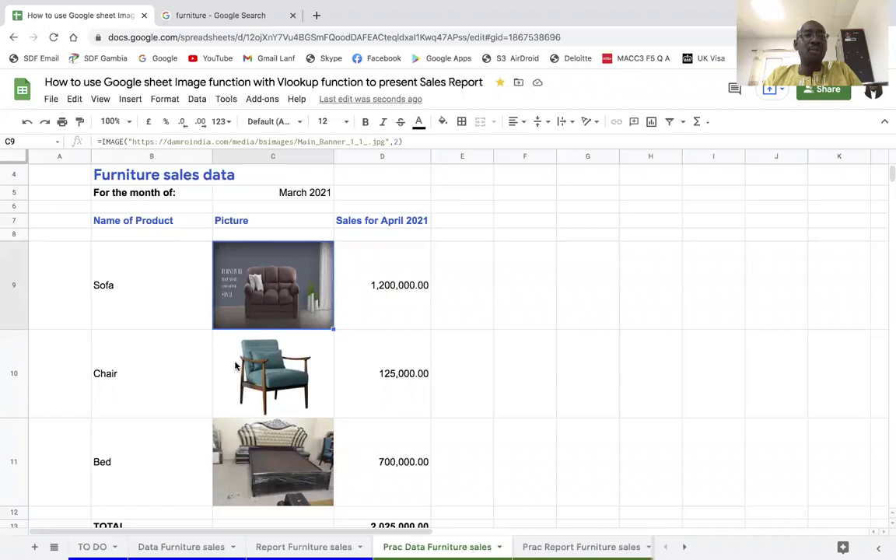
{"action": "left_click", "coordinate": [251, 342]}
{"action": "left_click", "coordinate": [308, 454]}
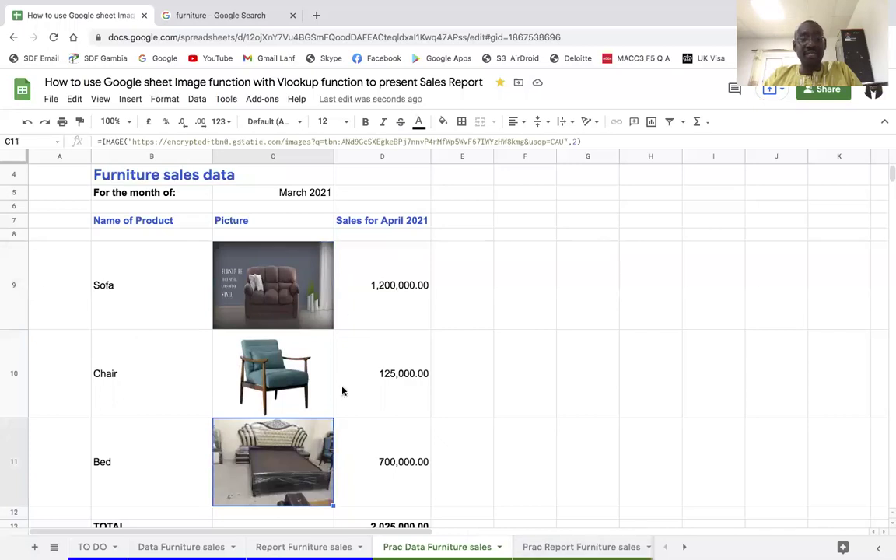
- On the Prac Report Furniture sales sheet, point out product cell B9 and picture cell C9
{"action": "left_click", "coordinate": [552, 546]}
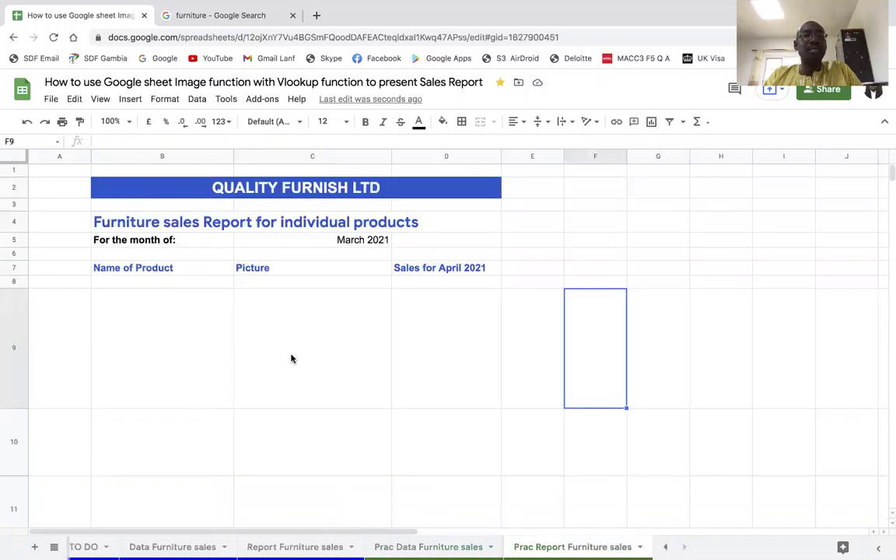
{"action": "left_click", "coordinate": [181, 358]}
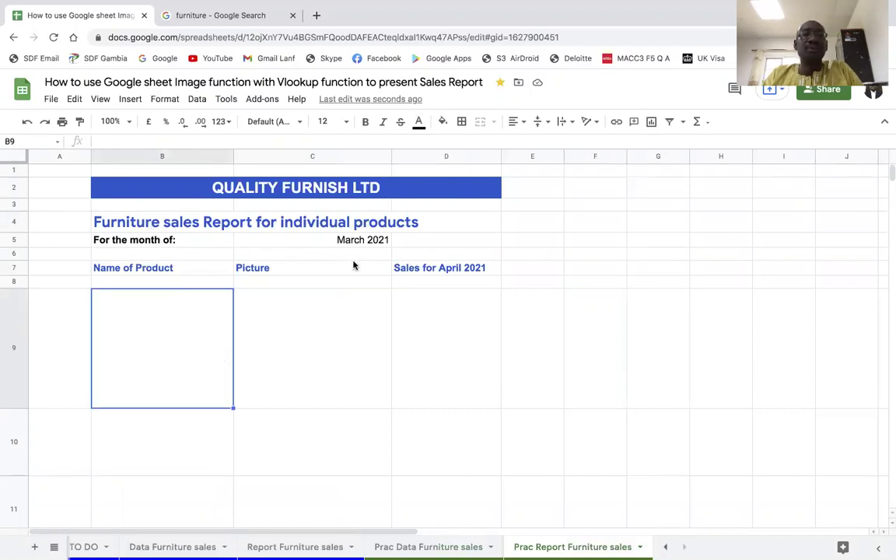
{"action": "left_click", "coordinate": [304, 344]}
{"action": "left_click", "coordinate": [147, 340]}
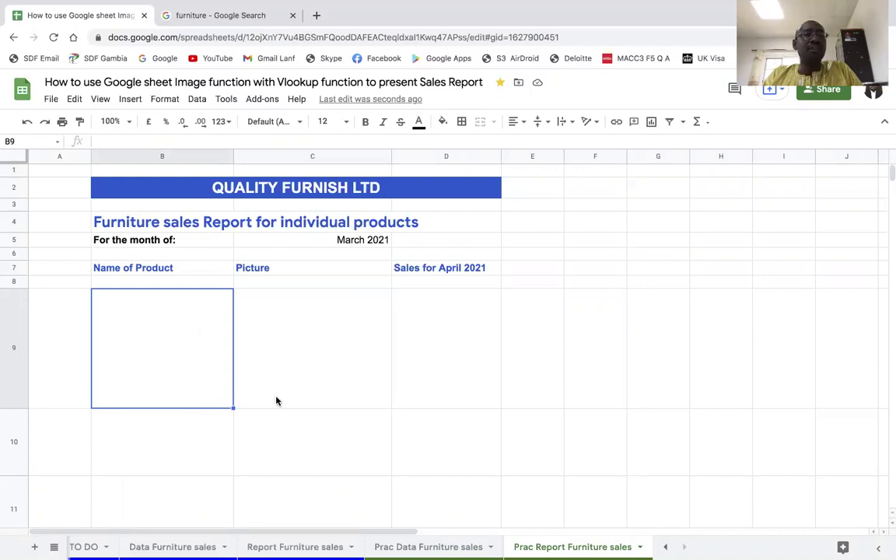
- Change the sales heading from April to read 'Sales for March 2021'
{"action": "left_click", "coordinate": [286, 271]}
{"action": "left_click", "coordinate": [426, 268]}
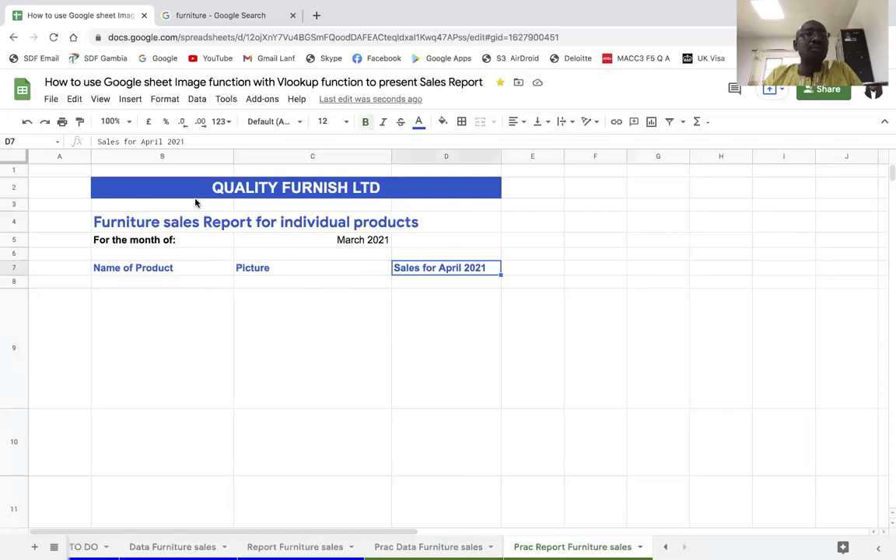
{"action": "left_click_drag", "start_coordinate": [140, 142], "coordinate": [160, 142]}
{"action": "type", "text": "March"}
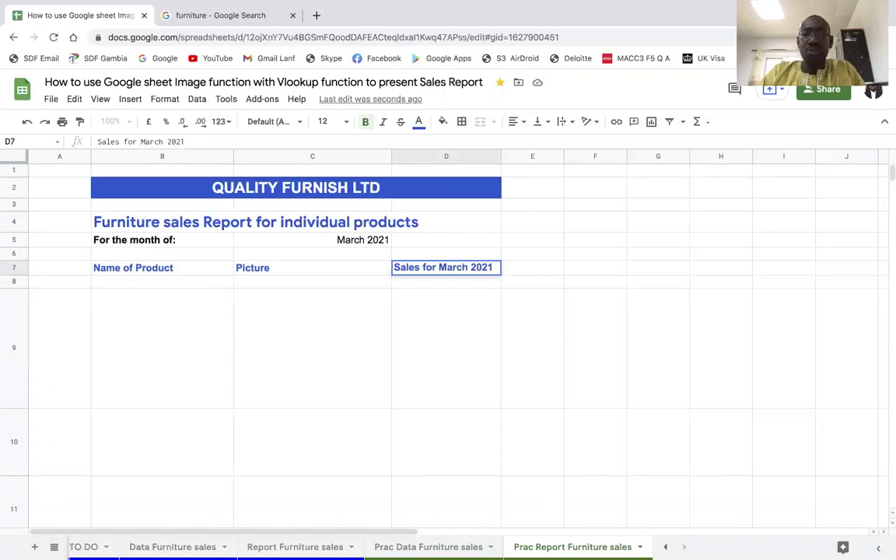
{"action": "key", "text": "Return"}
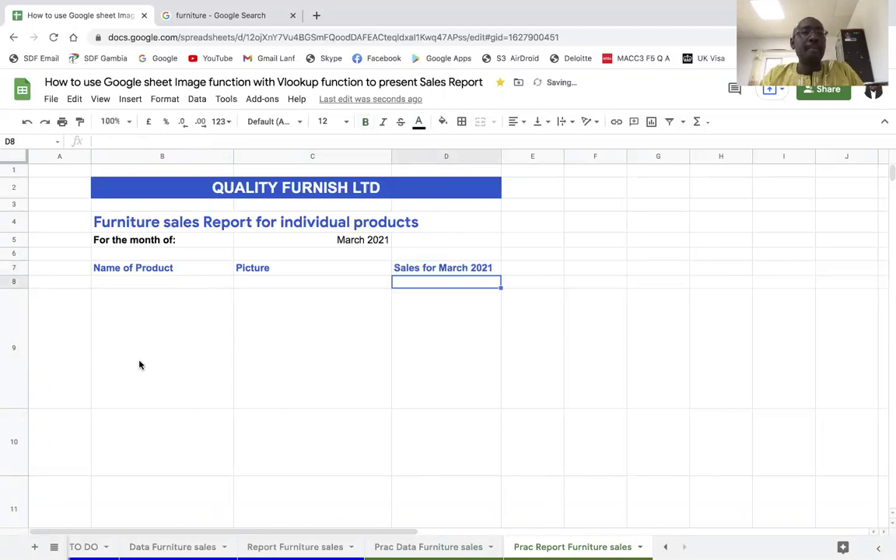
{"action": "left_click", "coordinate": [154, 358]}
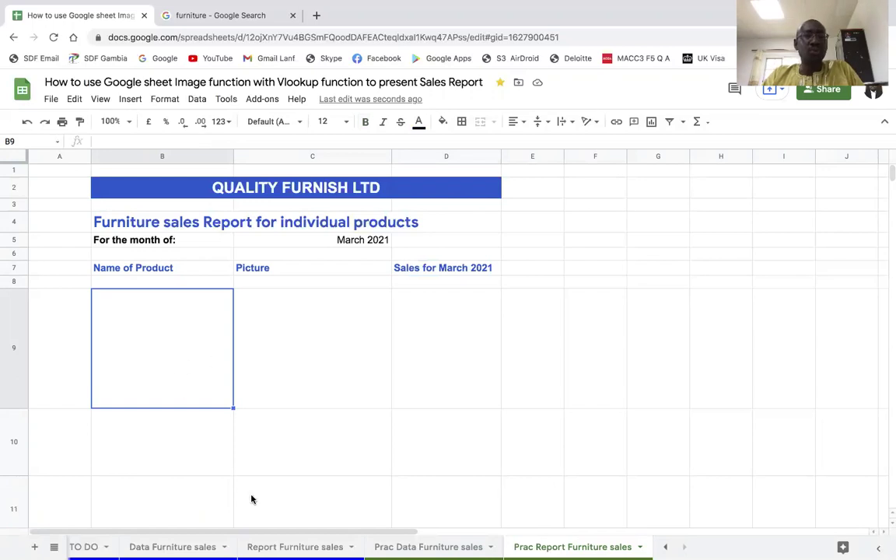
- Glance over the Prac Data Furniture sales sheet, then return to the report sheet
{"action": "left_click", "coordinate": [393, 548]}
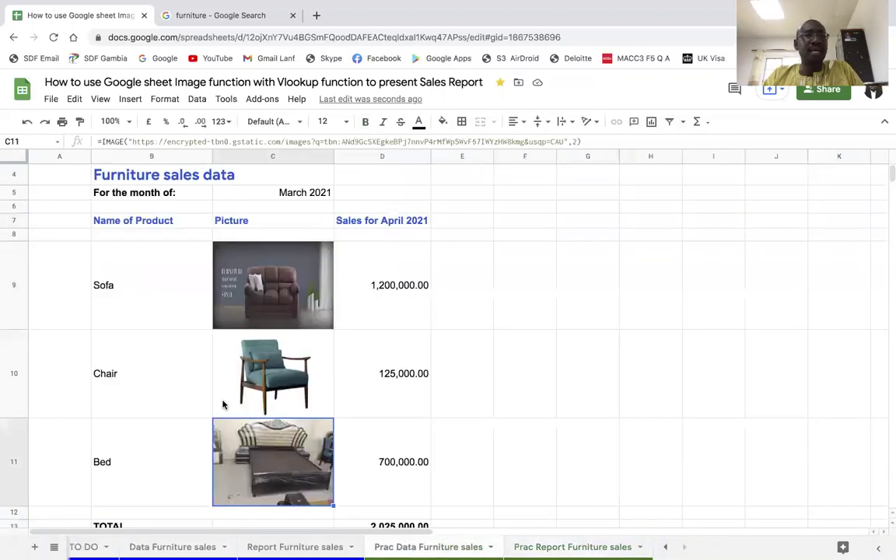
{"action": "scroll", "coordinate": [224, 404], "scroll_direction": "down", "scroll_amount": 3}
{"action": "scroll", "coordinate": [249, 424], "scroll_direction": "up", "scroll_amount": 5}
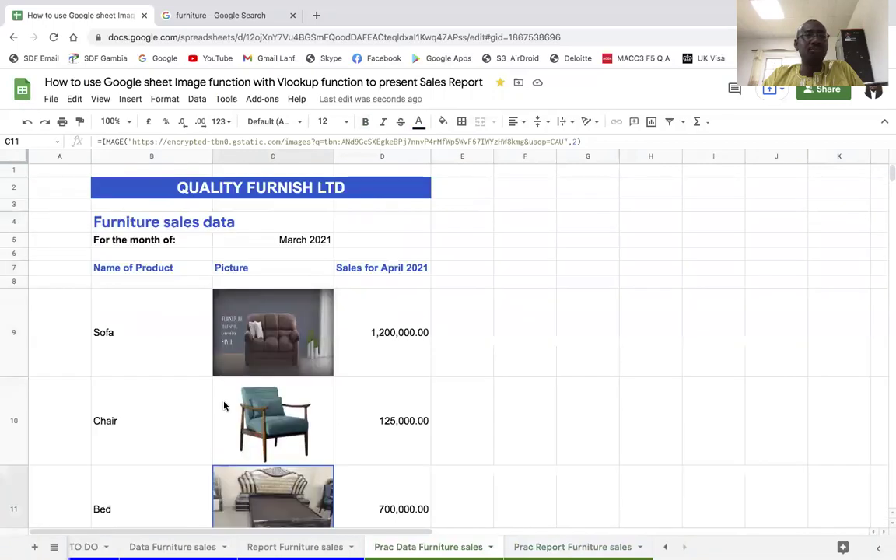
{"action": "left_click", "coordinate": [572, 547]}
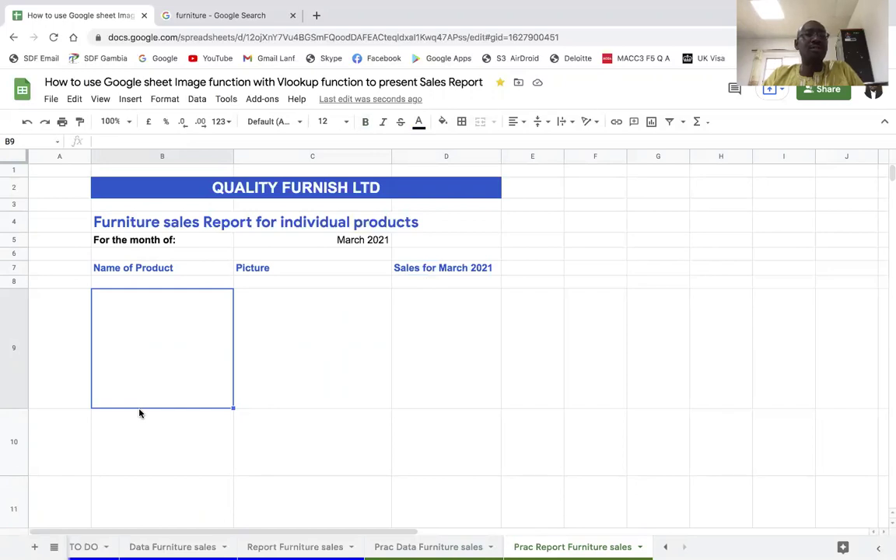
- Contrast product cell B9 with B10 and C9, then bring up the Data menu with B9 selected
{"action": "left_click", "coordinate": [146, 434]}
{"action": "left_click", "coordinate": [148, 372]}
{"action": "left_click", "coordinate": [159, 440]}
{"action": "left_click", "coordinate": [156, 362]}
{"action": "left_click", "coordinate": [156, 430]}
{"action": "left_click", "coordinate": [169, 368]}
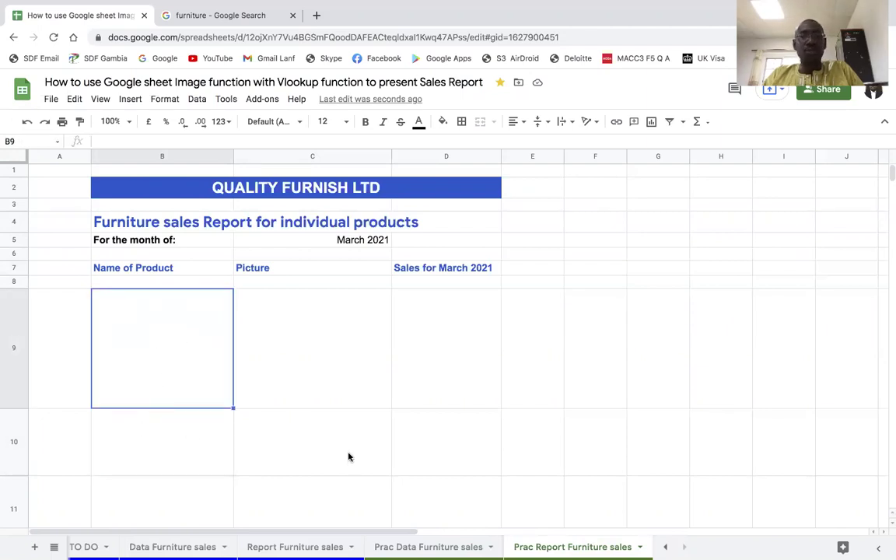
{"action": "left_click", "coordinate": [282, 334]}
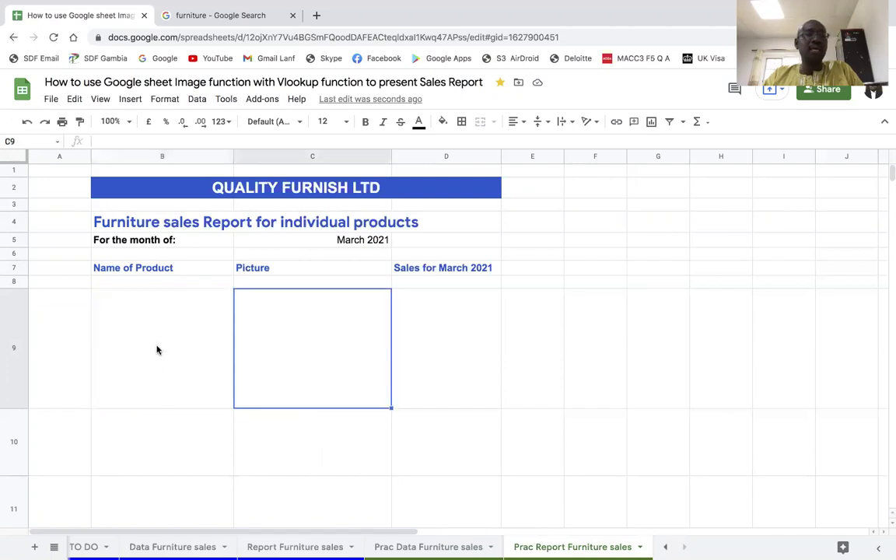
{"action": "left_click", "coordinate": [155, 347]}
{"action": "left_click", "coordinate": [274, 360]}
{"action": "left_click", "coordinate": [159, 358]}
{"action": "left_click", "coordinate": [184, 426]}
{"action": "left_click", "coordinate": [166, 351]}
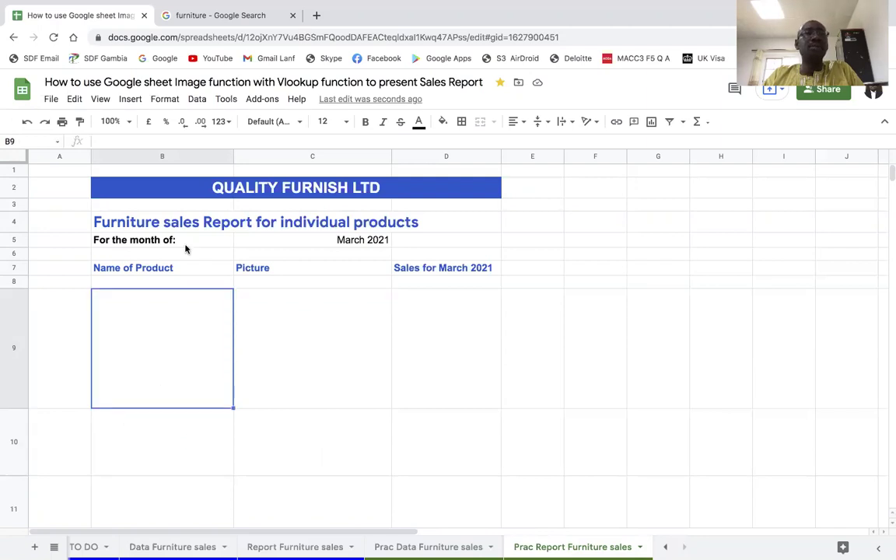
{"action": "left_click", "coordinate": [197, 100]}
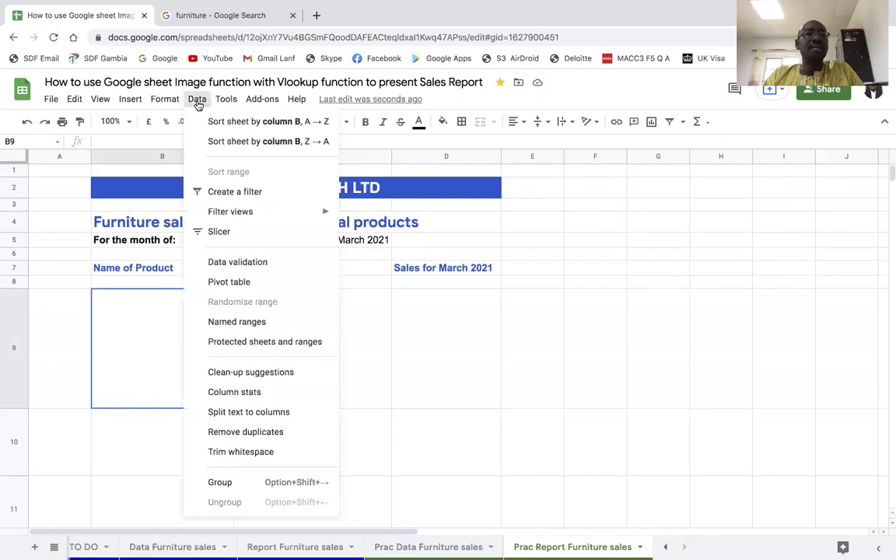
- Validate B9 as a list from 'Prac Data Furniture sales'!B9:B11, rejecting input, with help text
{"action": "left_click", "coordinate": [212, 261]}
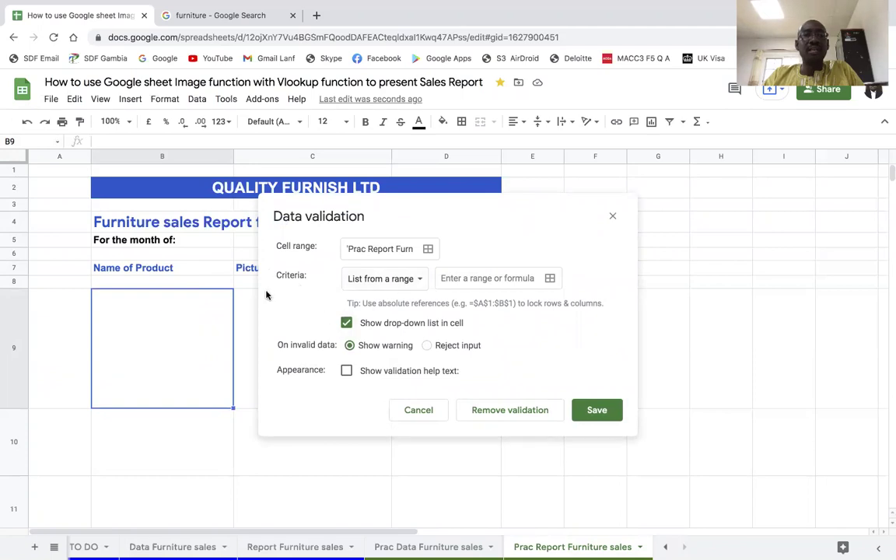
{"action": "left_click", "coordinate": [416, 280]}
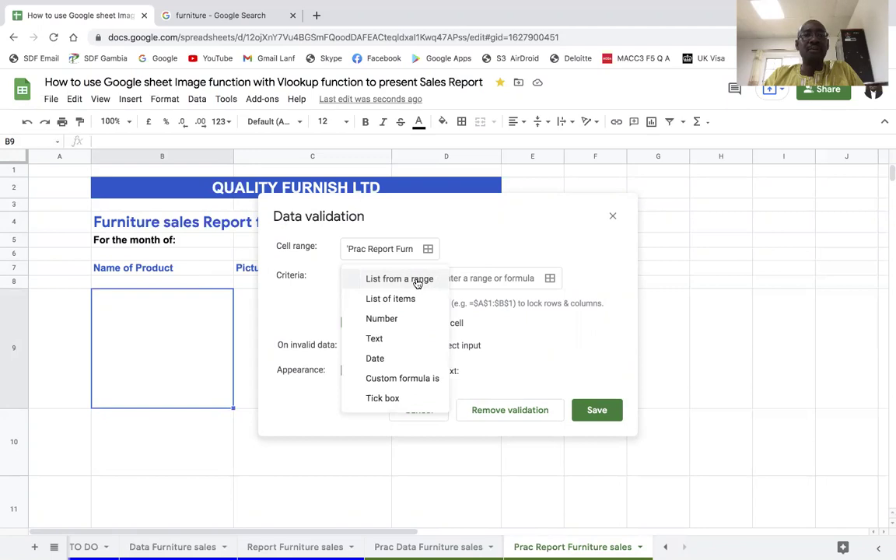
{"action": "left_click", "coordinate": [418, 282]}
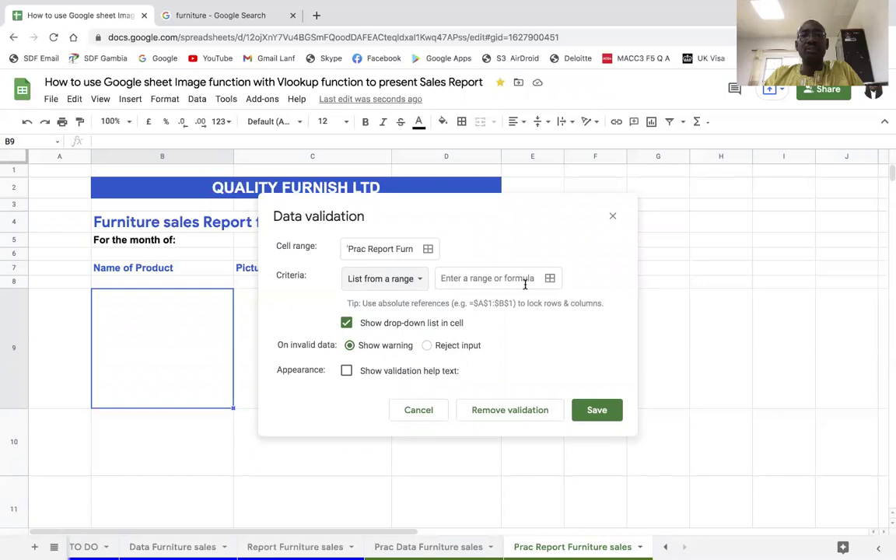
{"action": "left_click", "coordinate": [550, 279]}
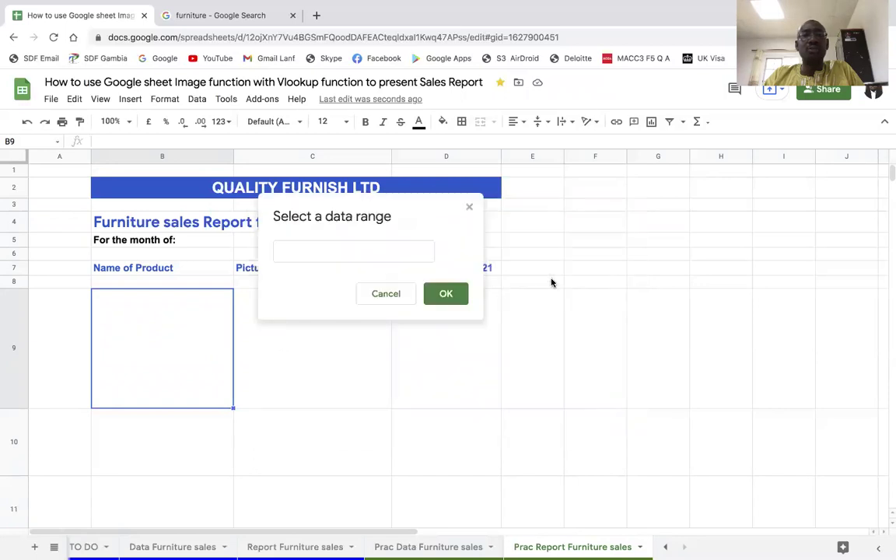
{"action": "left_click", "coordinate": [429, 547]}
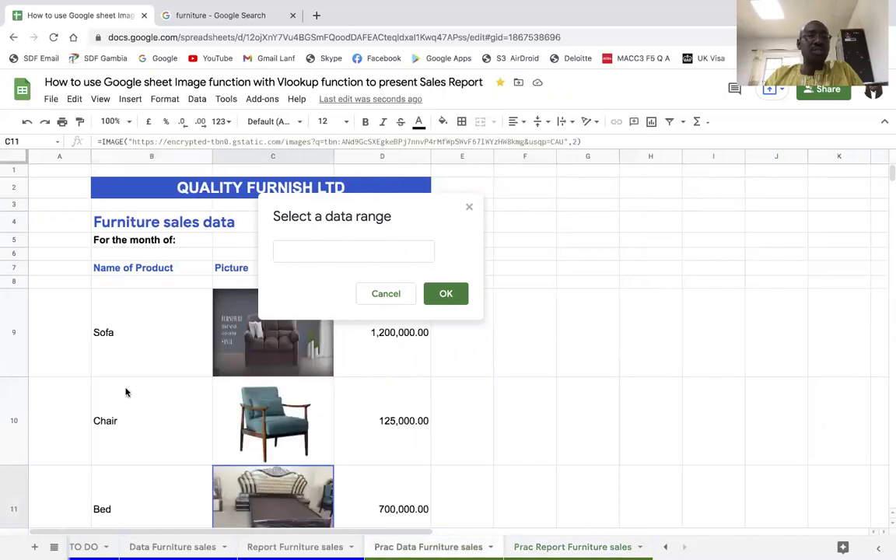
{"action": "left_click", "coordinate": [135, 326]}
{"action": "left_click_drag", "start_coordinate": [134, 366], "coordinate": [139, 488]}
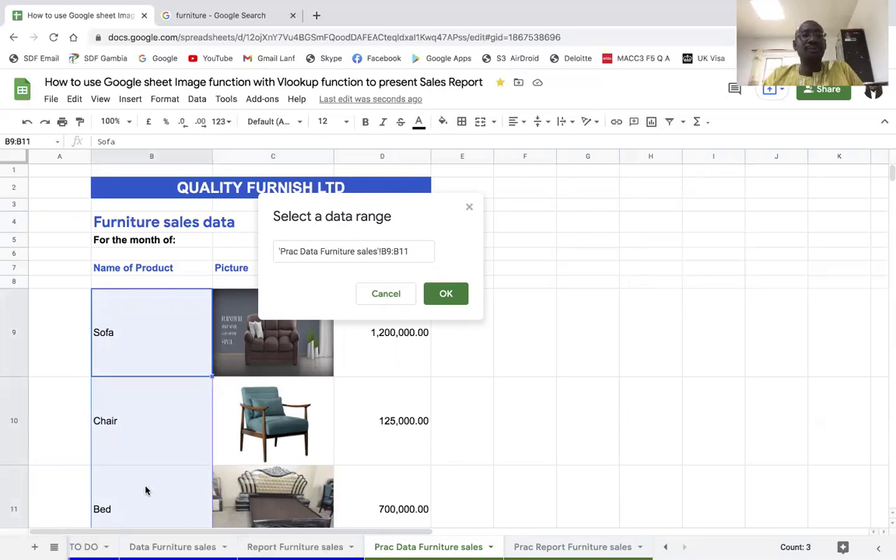
{"action": "left_click", "coordinate": [455, 295]}
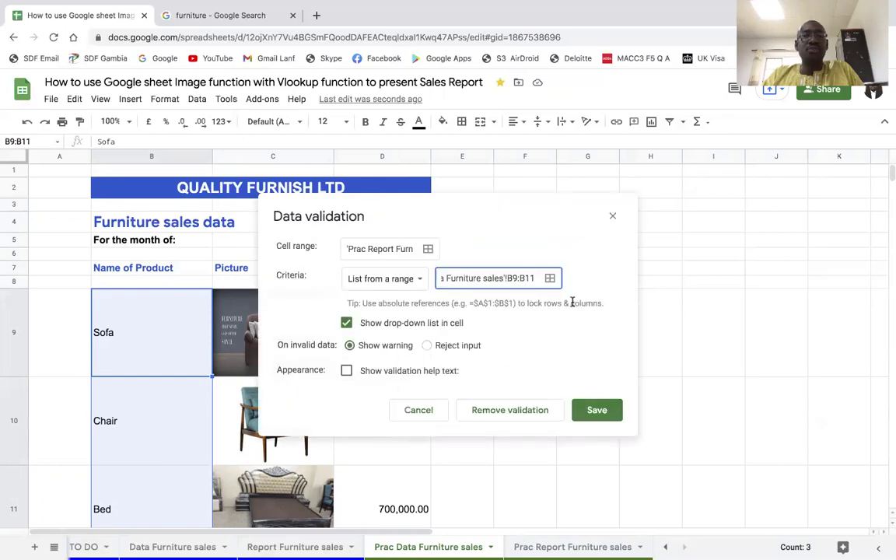
{"action": "left_click", "coordinate": [426, 348]}
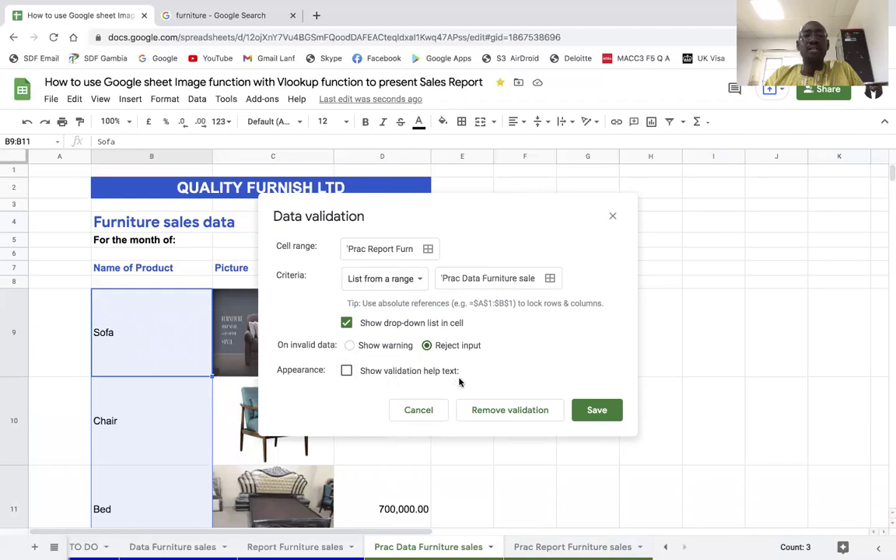
{"action": "left_click", "coordinate": [347, 372]}
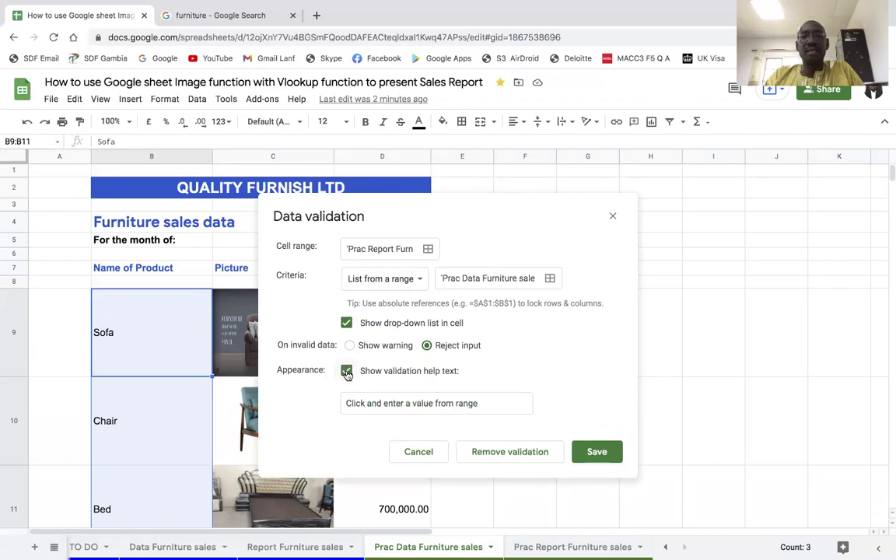
{"action": "left_click", "coordinate": [596, 453]}
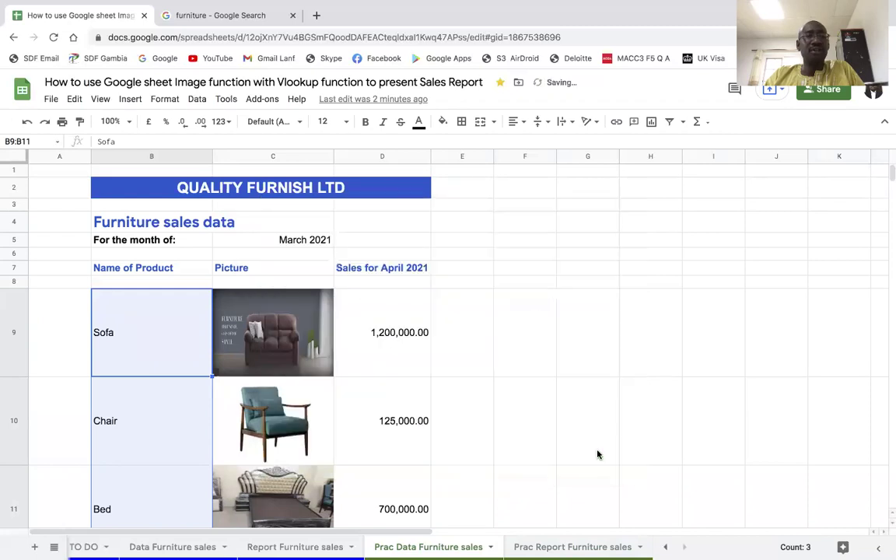
- Back on the report sheet, test B9's dropdown by choosing Sofa, Chair, then Bed
{"action": "left_click", "coordinate": [574, 546]}
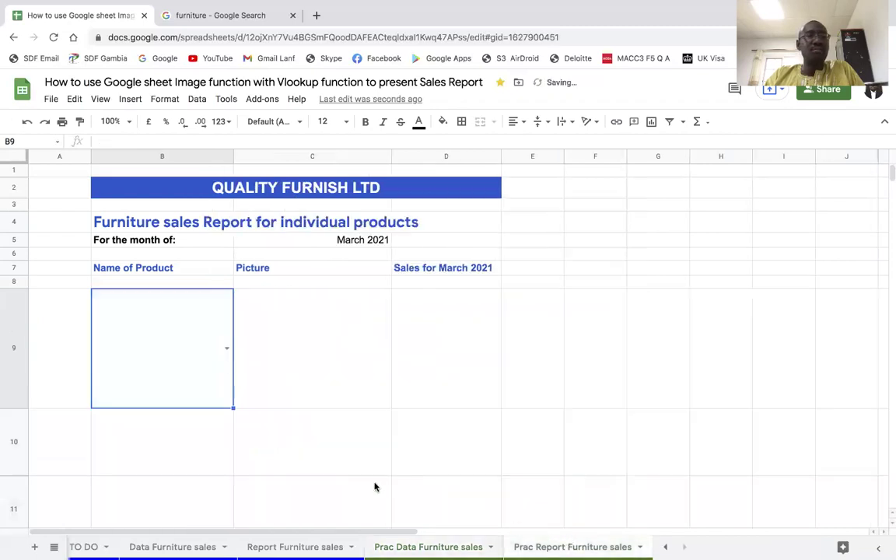
{"action": "left_click", "coordinate": [290, 383]}
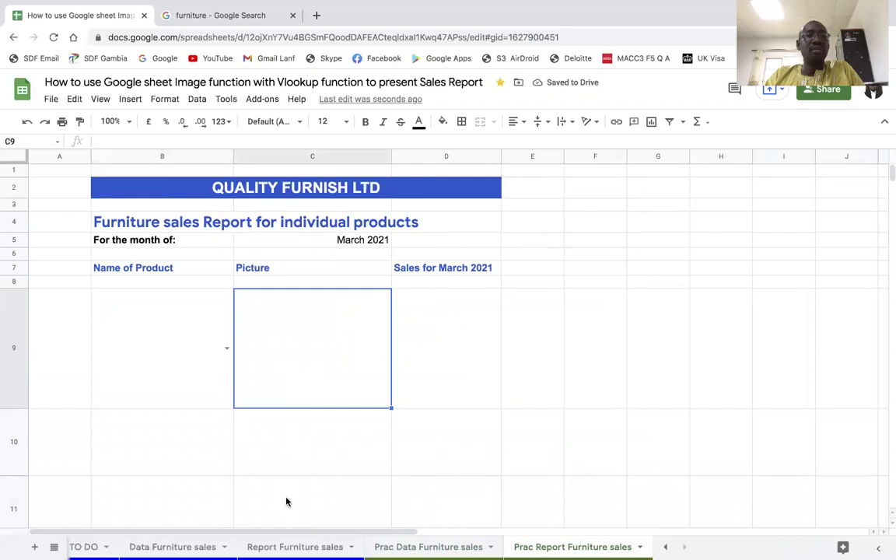
{"action": "left_click", "coordinate": [226, 350]}
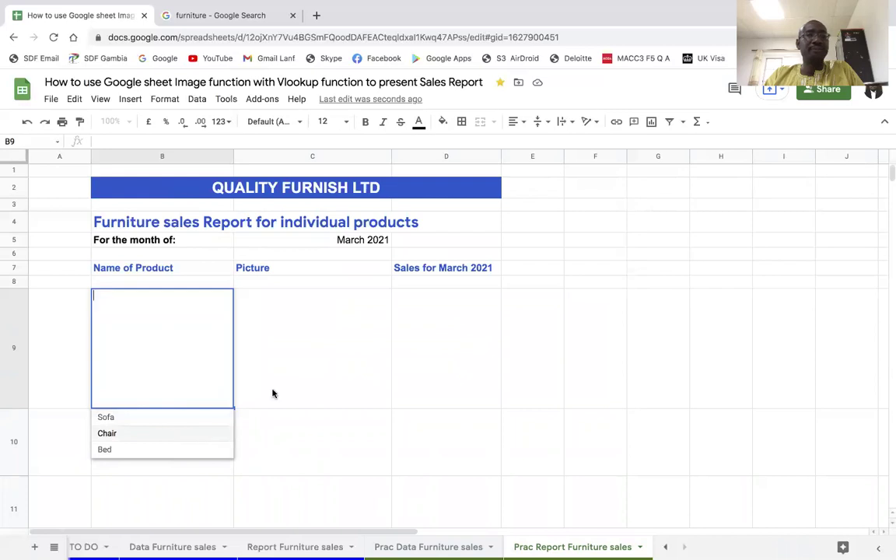
{"action": "left_click", "coordinate": [311, 350]}
{"action": "left_click", "coordinate": [144, 356]}
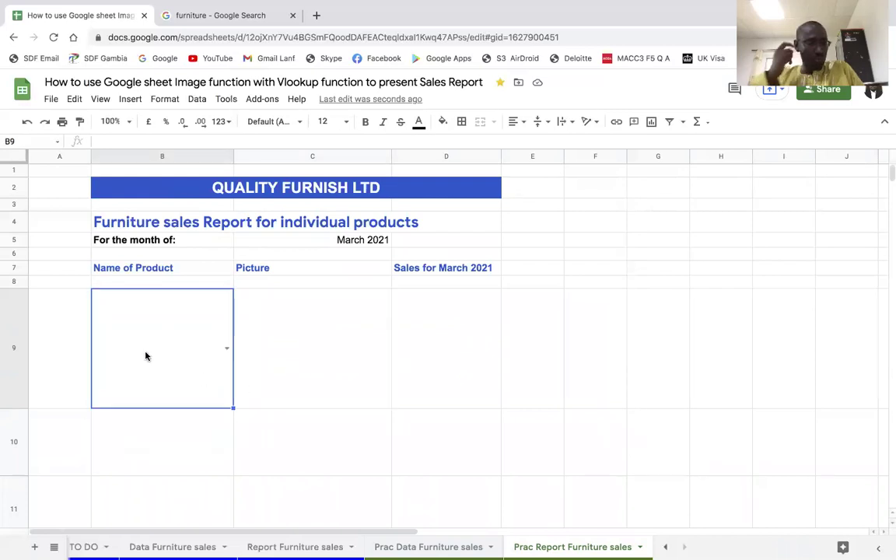
{"action": "left_click", "coordinate": [226, 350]}
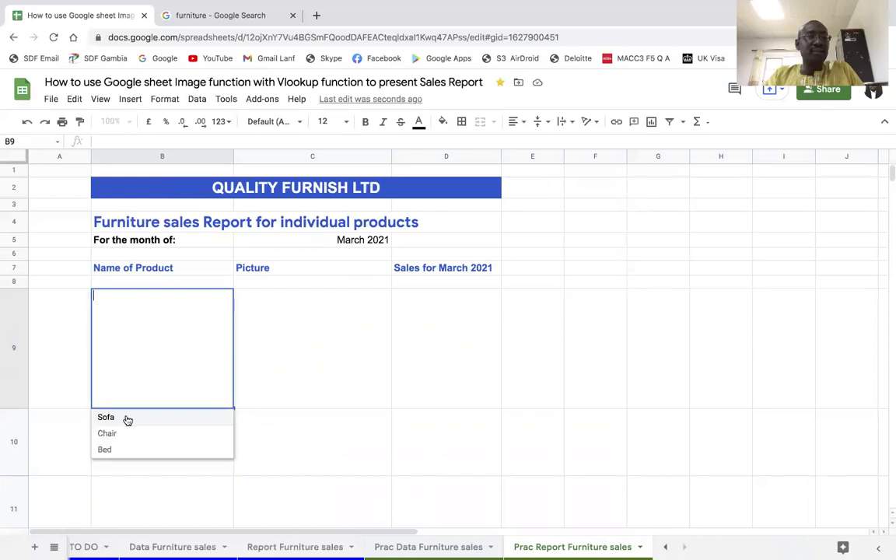
{"action": "left_click", "coordinate": [128, 420]}
{"action": "left_click", "coordinate": [226, 352]}
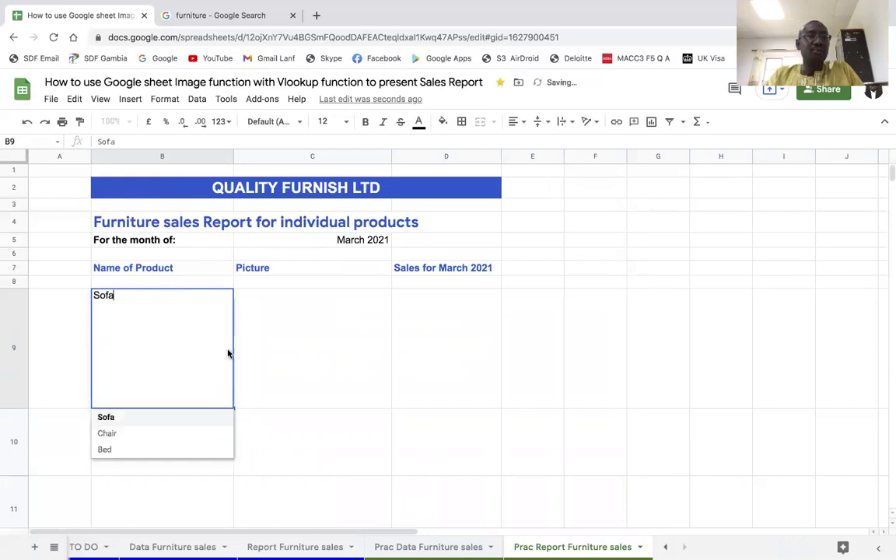
{"action": "left_click", "coordinate": [140, 432]}
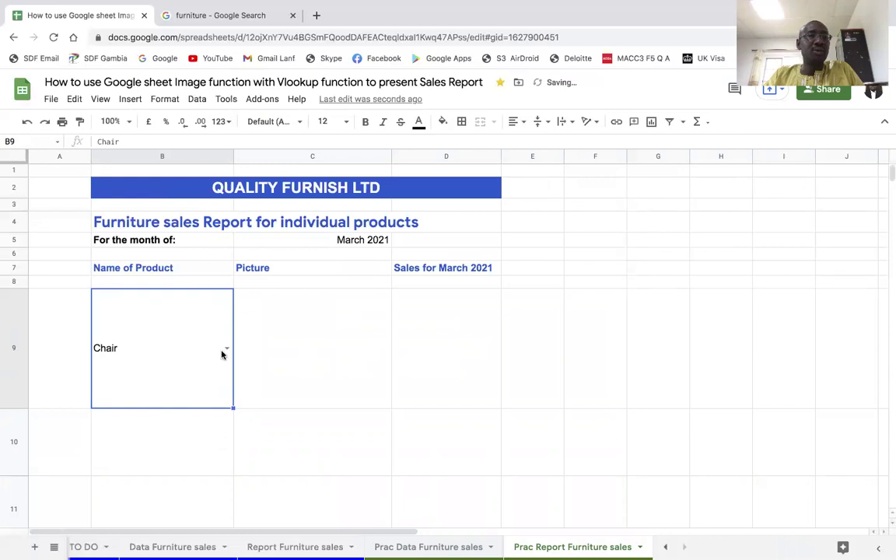
{"action": "left_click", "coordinate": [223, 351]}
{"action": "left_click", "coordinate": [138, 446]}
- Glance at the data sheet, then clear the product name from B9
{"action": "left_click", "coordinate": [250, 372]}
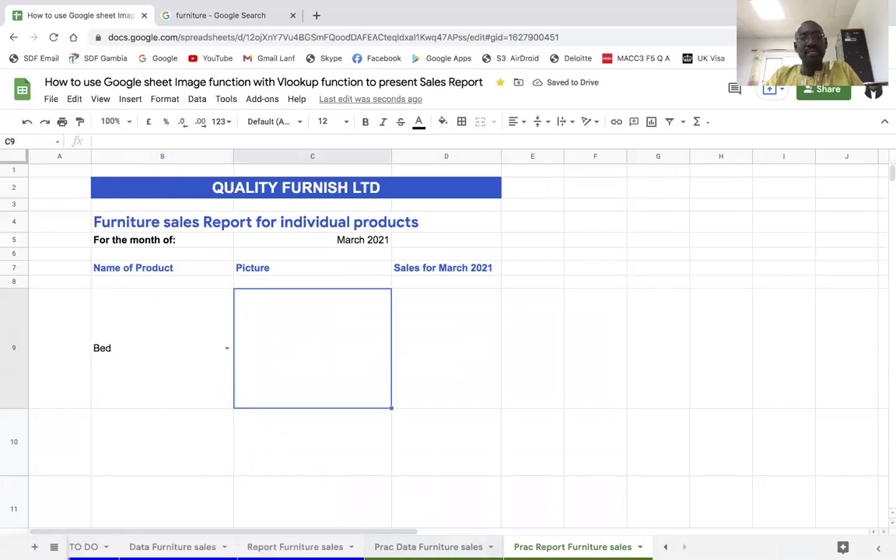
{"action": "key", "text": "ctrl+shift+Page_Up"}
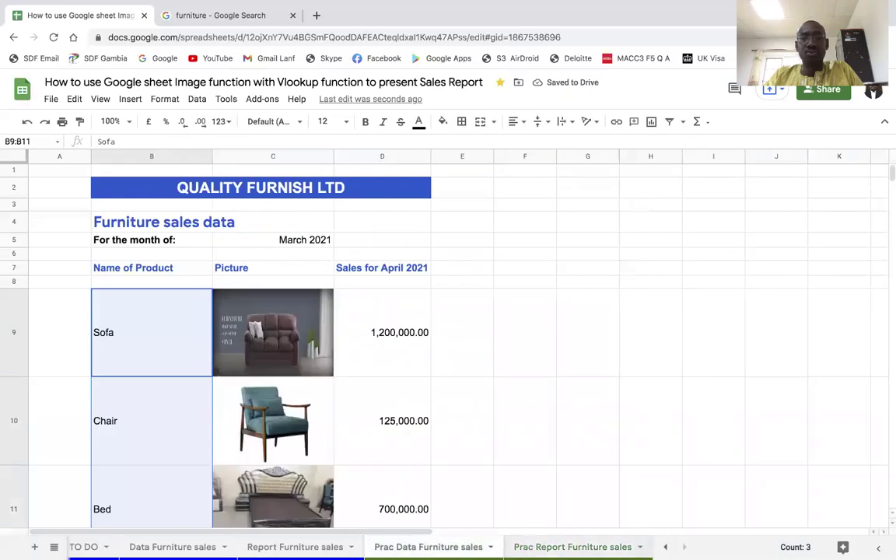
{"action": "key", "text": "ctrl+shift+Page_Down"}
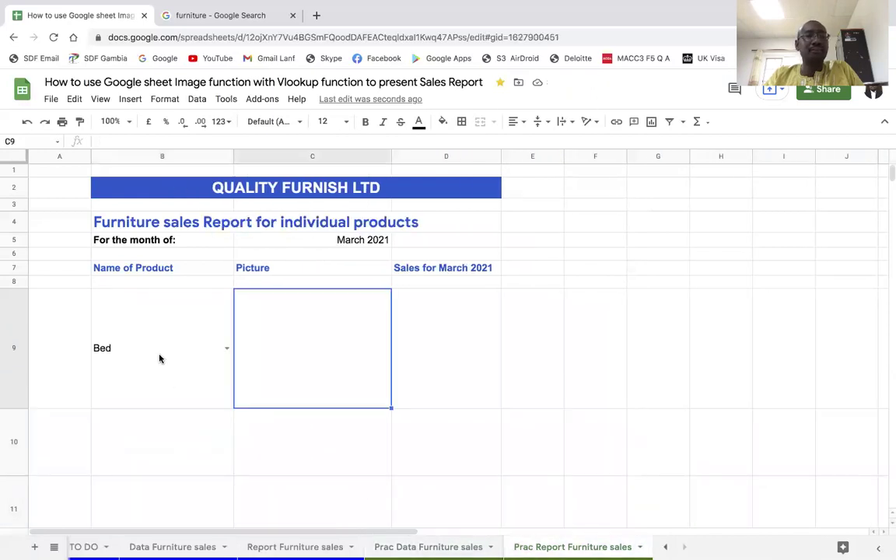
{"action": "left_click", "coordinate": [159, 358]}
{"action": "left_click", "coordinate": [174, 442]}
{"action": "left_click", "coordinate": [164, 353]}
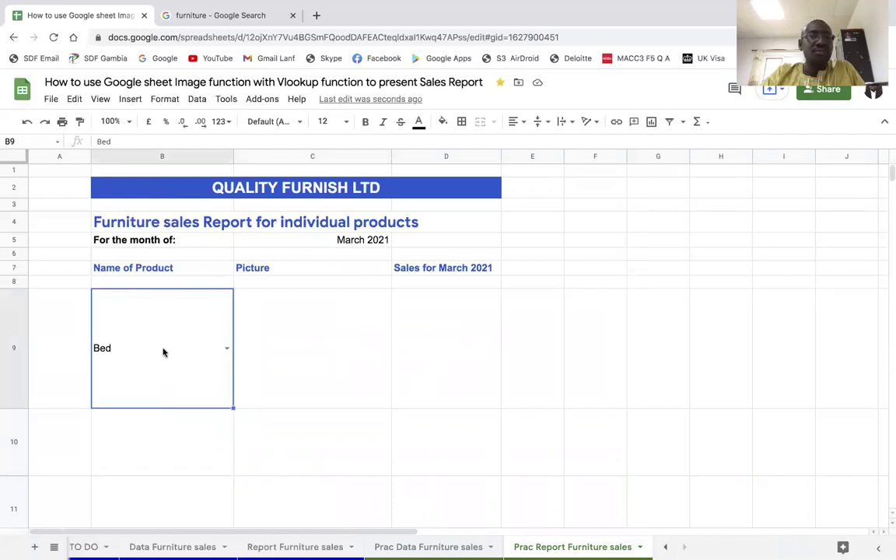
{"action": "key", "text": "Delete"}
- Go over cells B9, C9, D9 and C10, ending on the empty picture cell C9
{"action": "left_click", "coordinate": [297, 339]}
{"action": "left_click", "coordinate": [144, 356]}
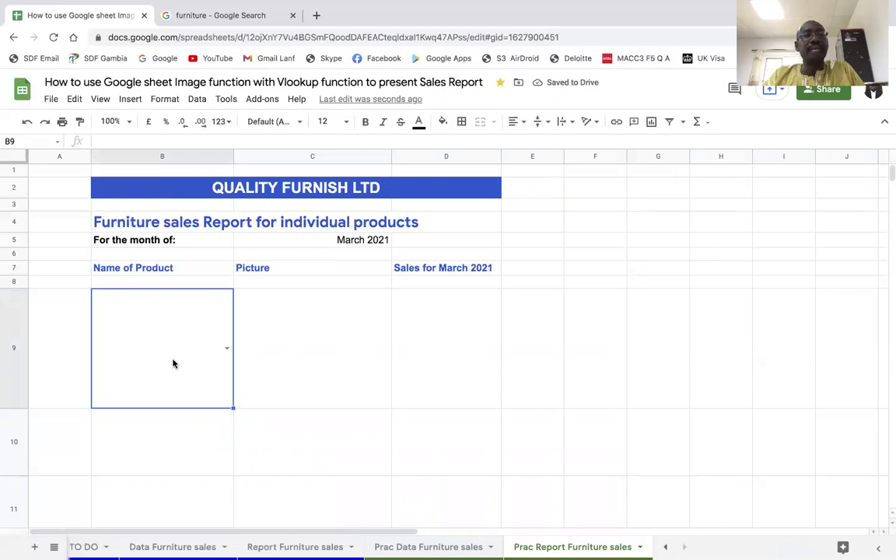
{"action": "left_click", "coordinate": [298, 347]}
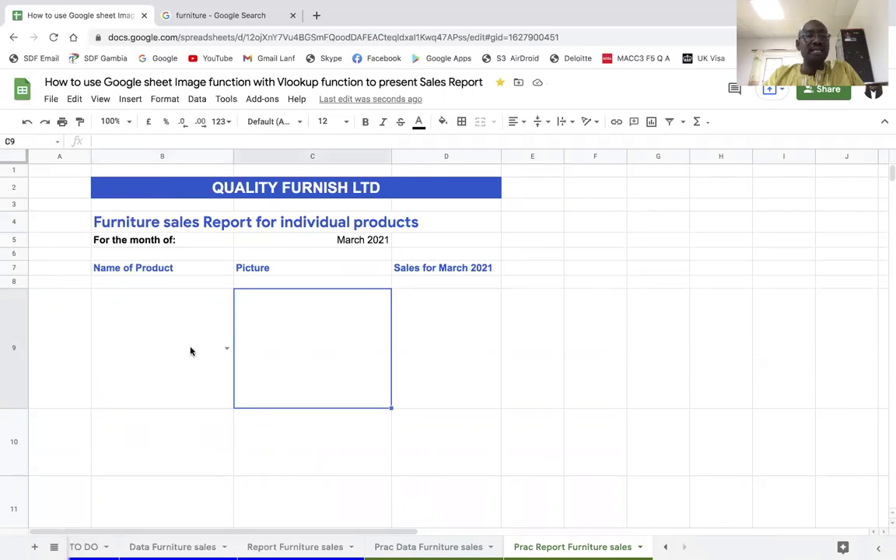
{"action": "left_click", "coordinate": [168, 345]}
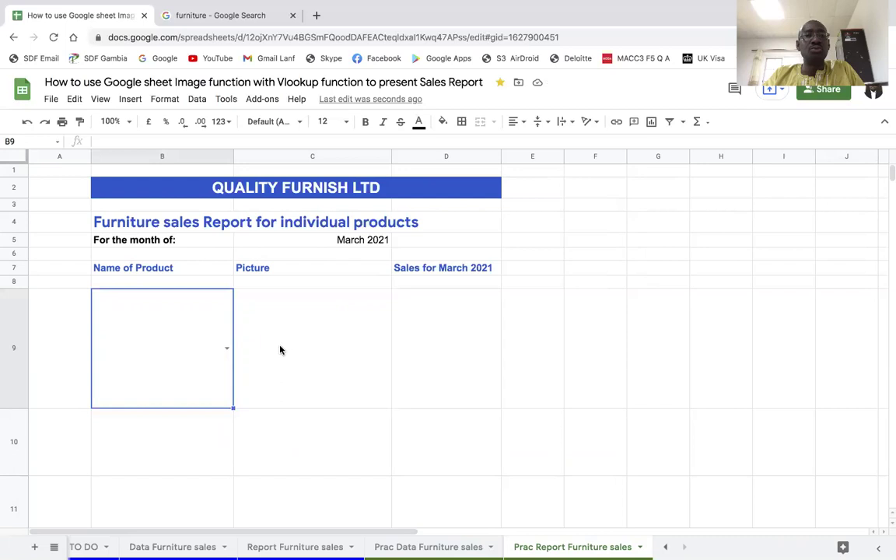
{"action": "left_click", "coordinate": [276, 374]}
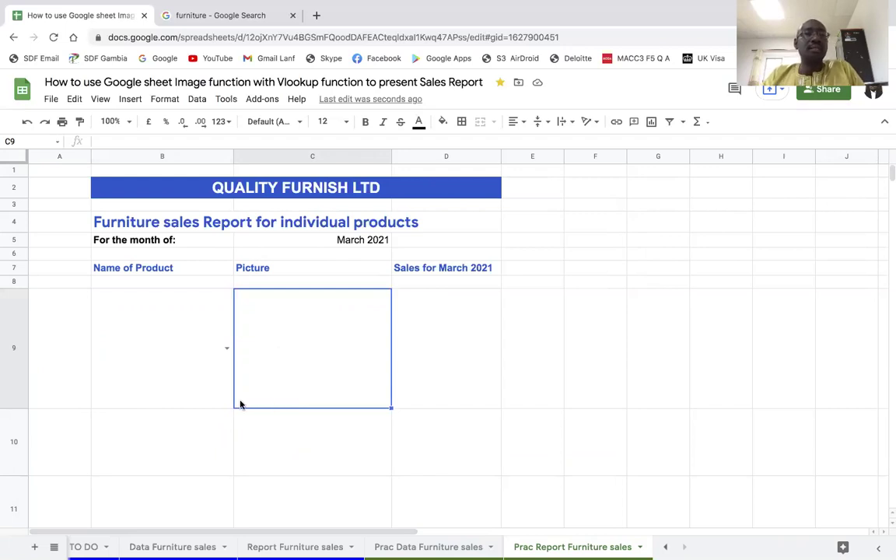
{"action": "left_click", "coordinate": [179, 354]}
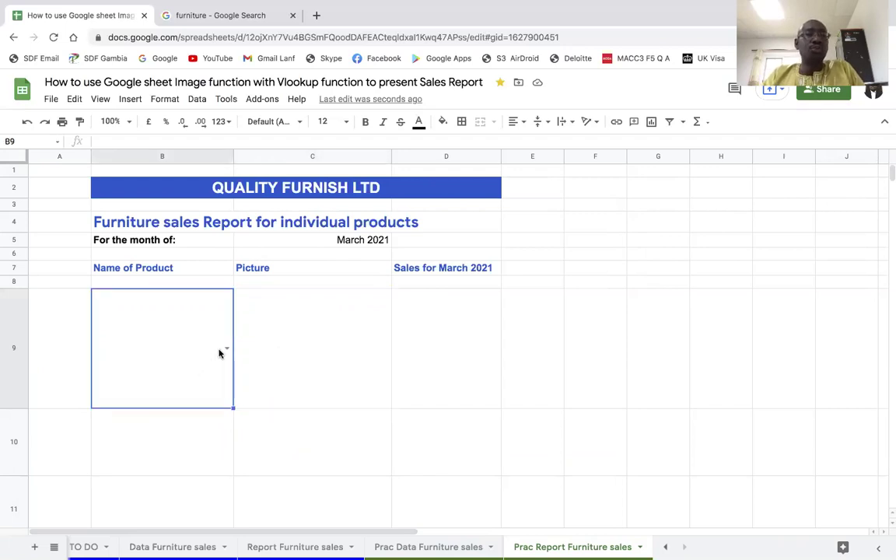
{"action": "left_click", "coordinate": [226, 349]}
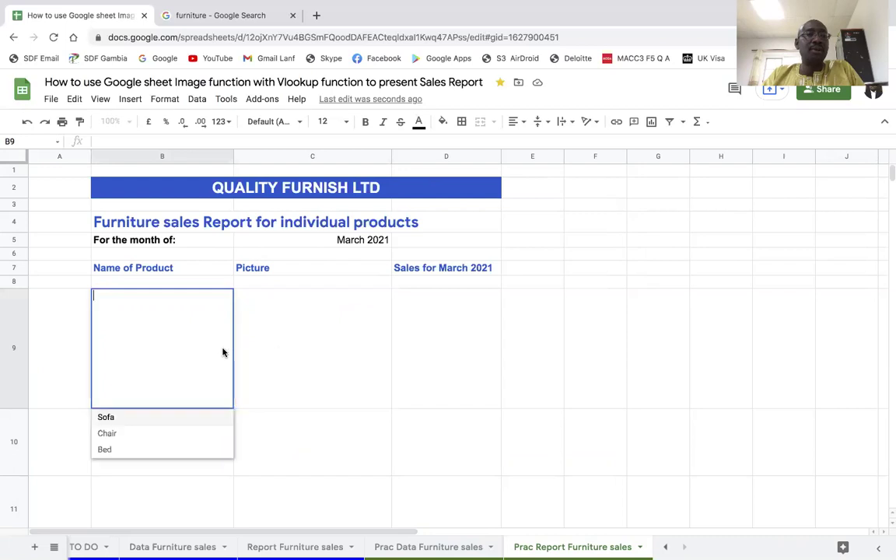
{"action": "left_click", "coordinate": [261, 377]}
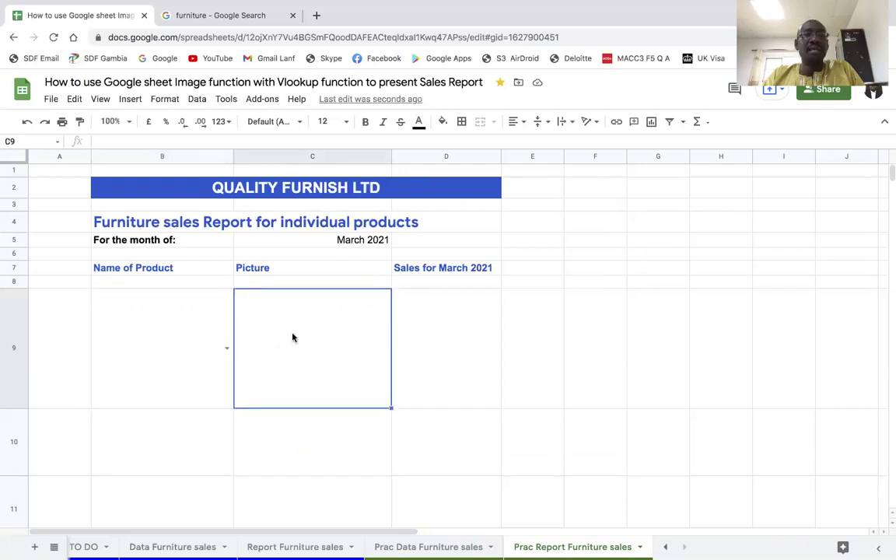
{"action": "left_click", "coordinate": [458, 359]}
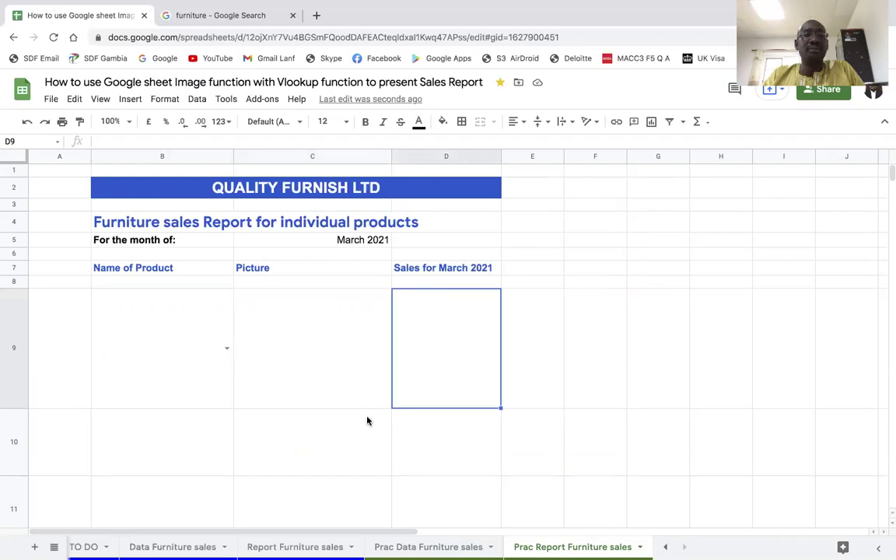
{"action": "left_click", "coordinate": [327, 360]}
{"action": "left_click", "coordinate": [162, 348]}
{"action": "left_click", "coordinate": [318, 346]}
{"action": "left_click", "coordinate": [314, 428]}
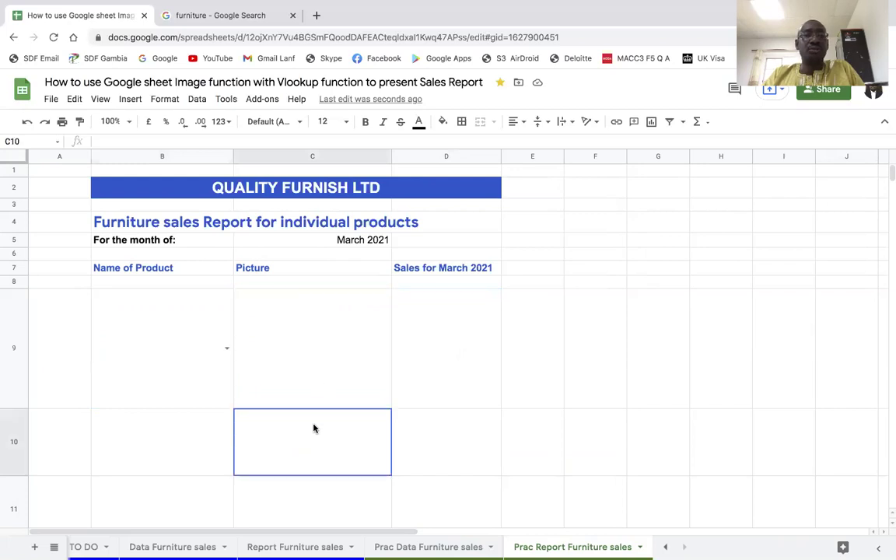
{"action": "left_click", "coordinate": [322, 345]}
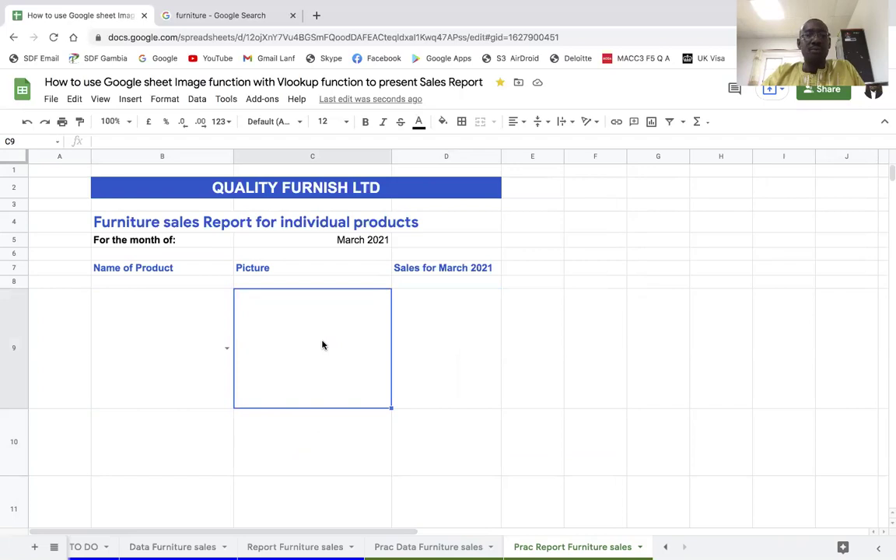
- Enter =VLOOKUP(B9,'Prac Data Furniture sales'!$B$7:$D$11,2,false) in C9 to fetch the product picture
{"action": "type", "text": "=v"}
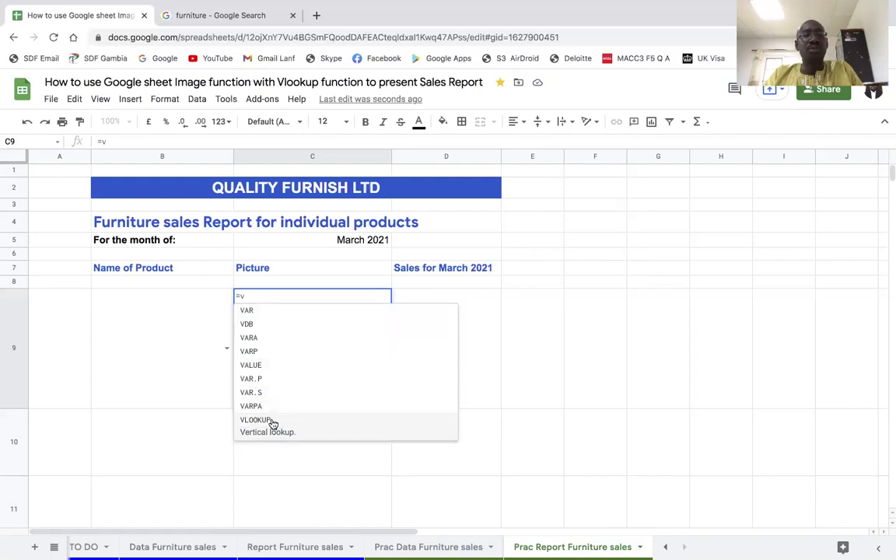
{"action": "left_click", "coordinate": [272, 420]}
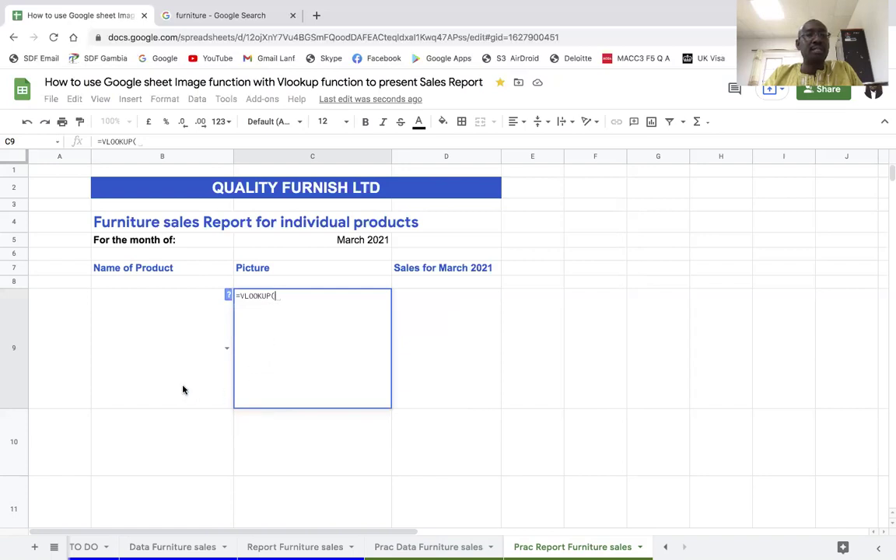
{"action": "left_click", "coordinate": [166, 334]}
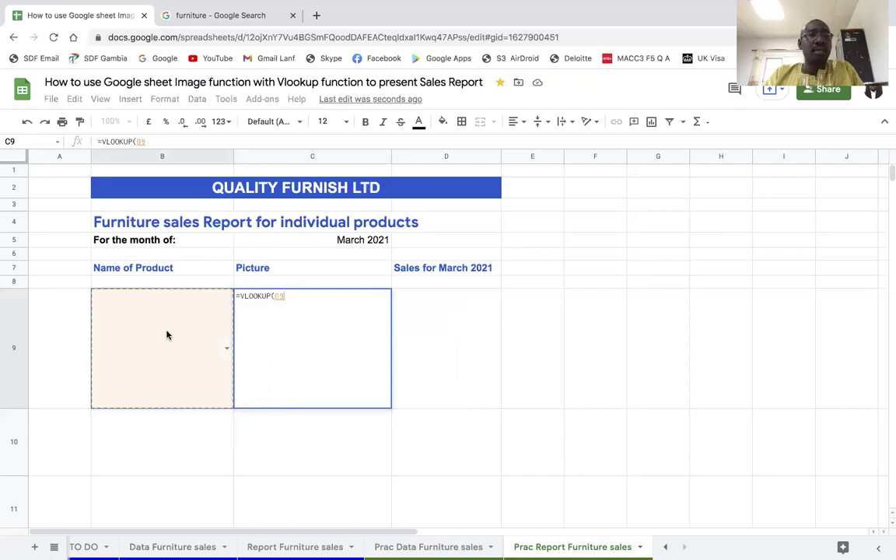
{"action": "type", "text": ","}
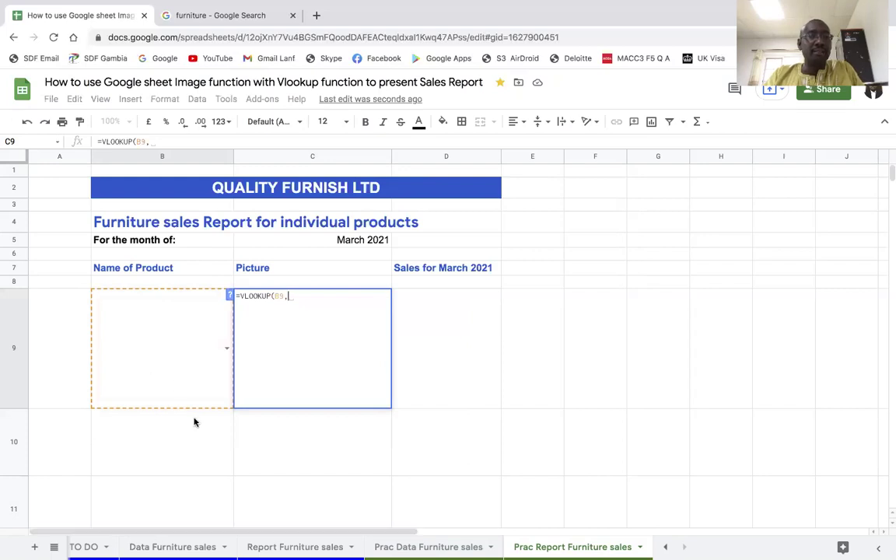
{"action": "left_click", "coordinate": [429, 547]}
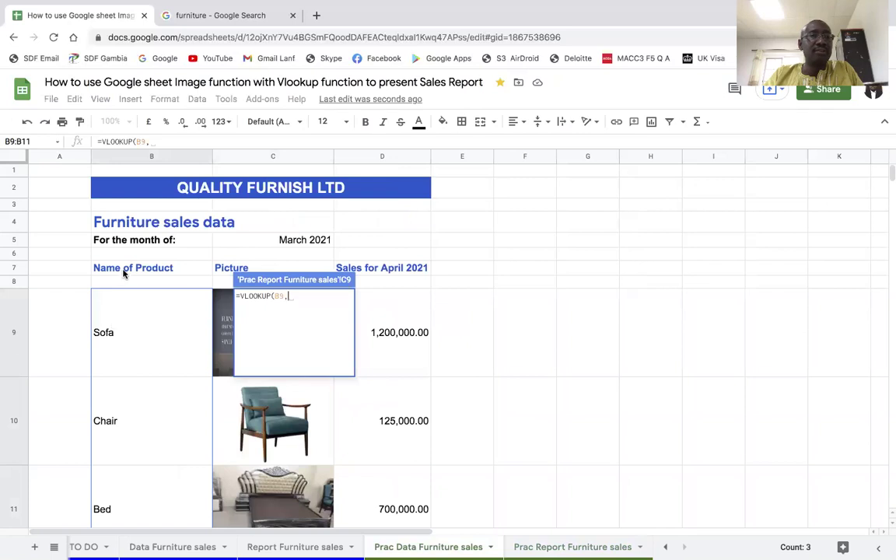
{"action": "left_click_drag", "start_coordinate": [124, 266], "coordinate": [398, 488]}
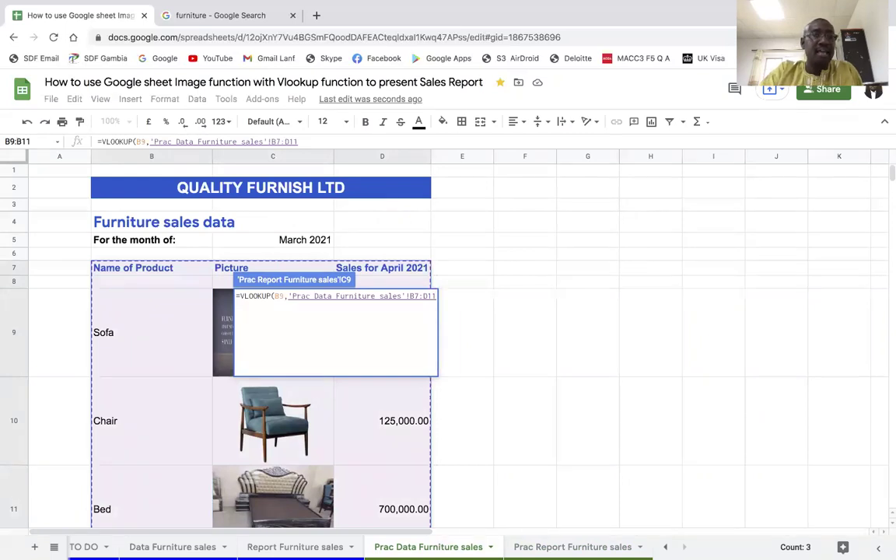
{"action": "key", "text": "F4"}
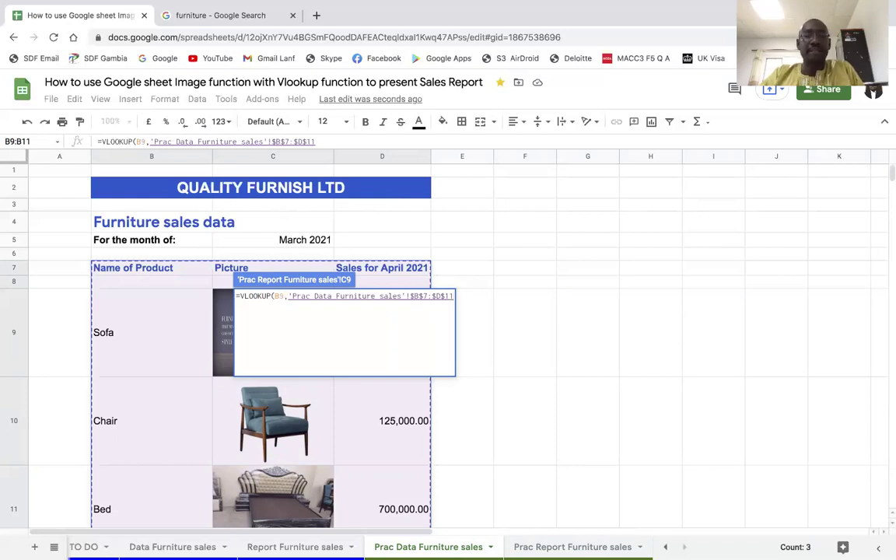
{"action": "type", "text": ","}
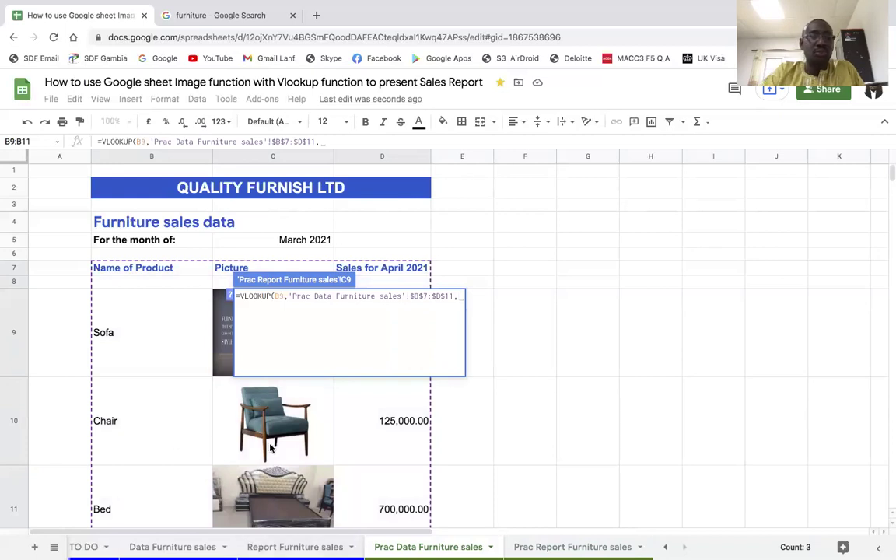
{"action": "type", "text": "2"}
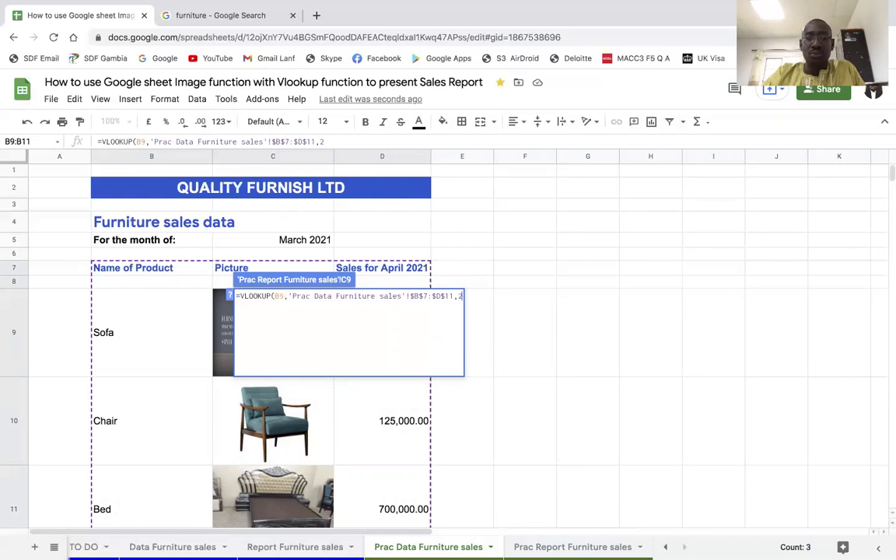
{"action": "type", "text": ",false"}
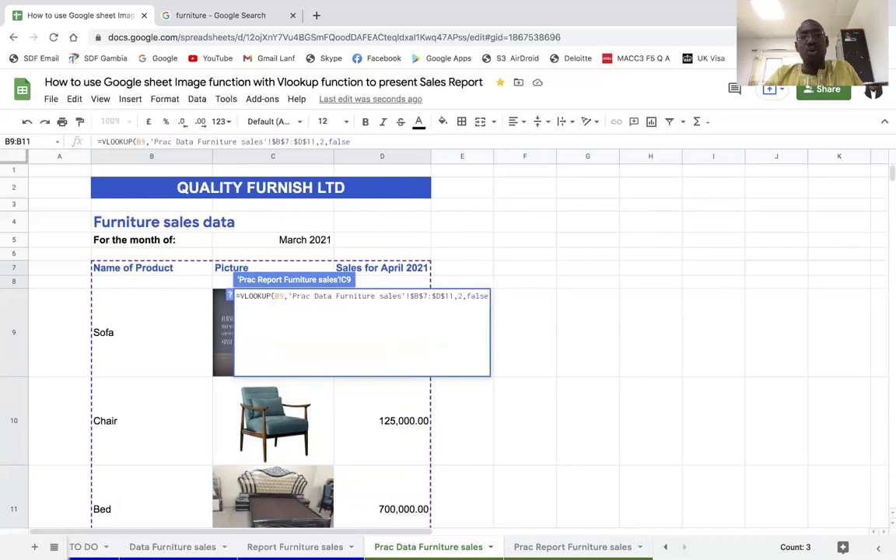
{"action": "type", "text": ")"}
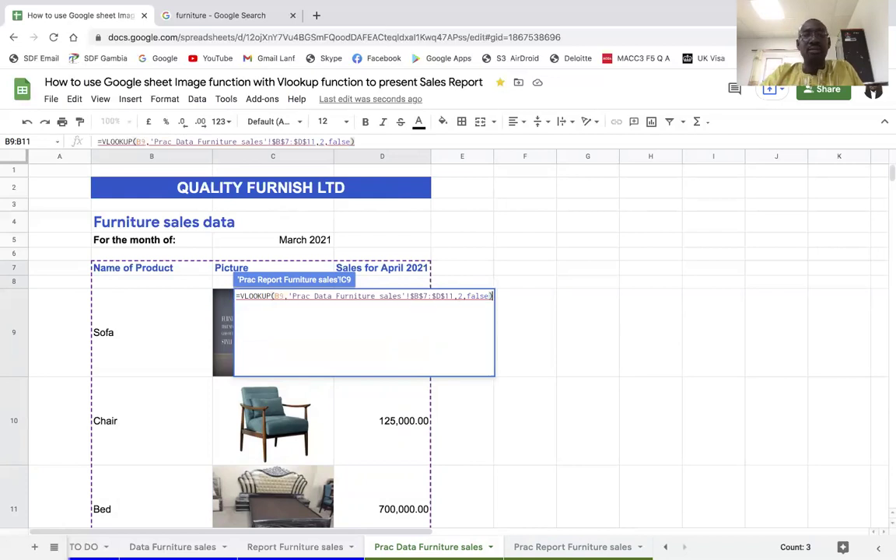
{"action": "key", "text": "Return"}
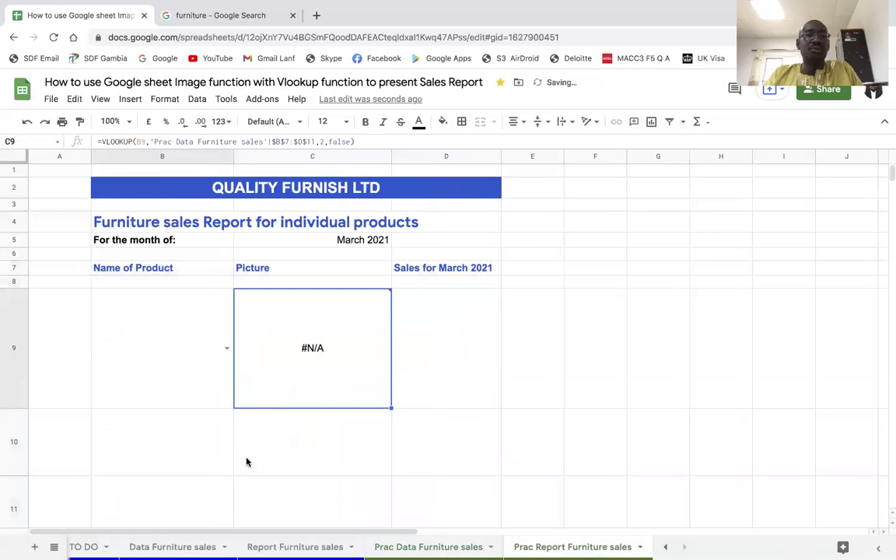
{"action": "left_click", "coordinate": [181, 348]}
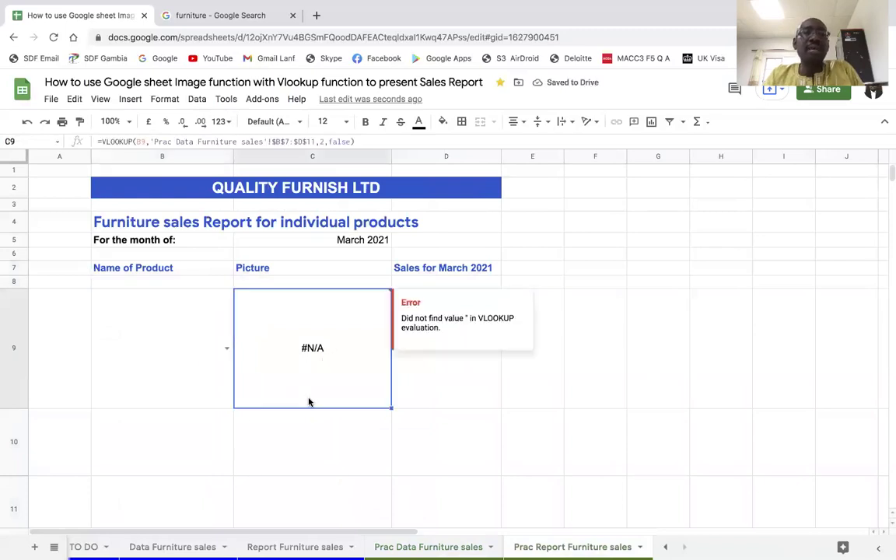
{"action": "left_click", "coordinate": [161, 379]}
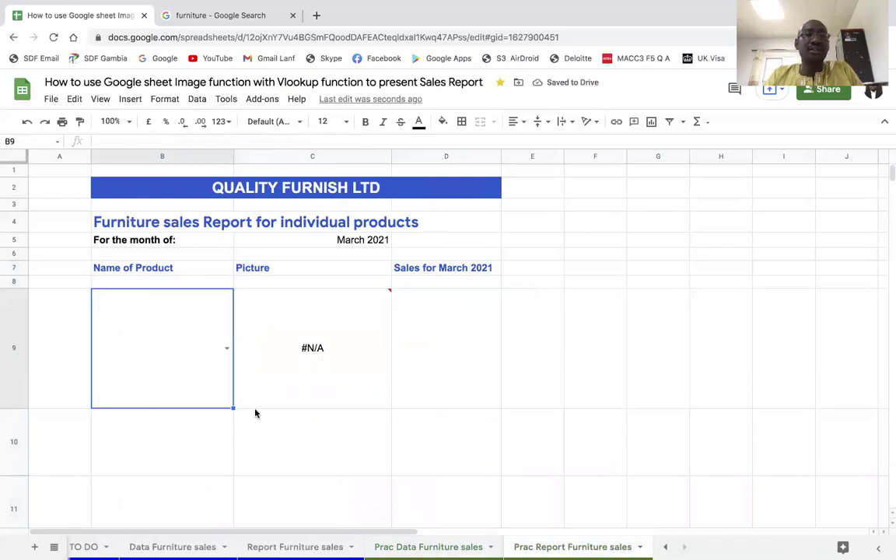
{"action": "key", "text": "Right"}
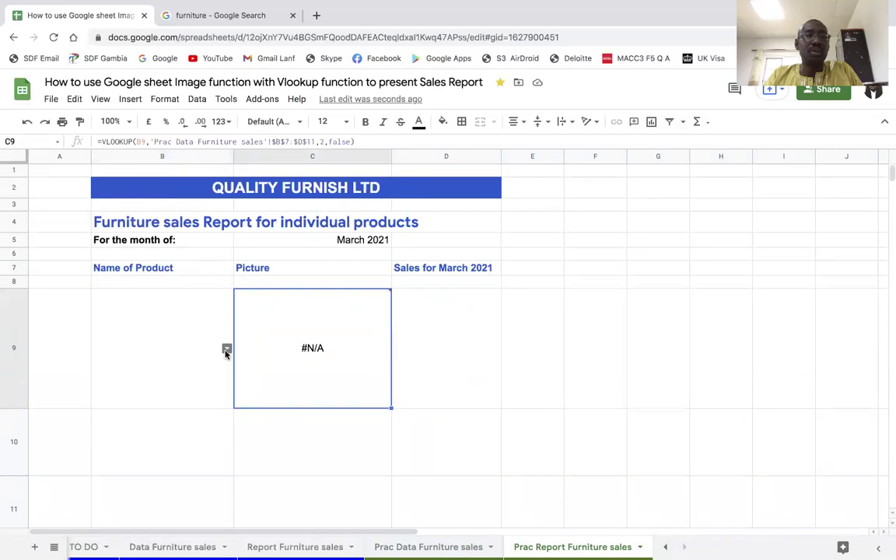
{"action": "left_click", "coordinate": [226, 351]}
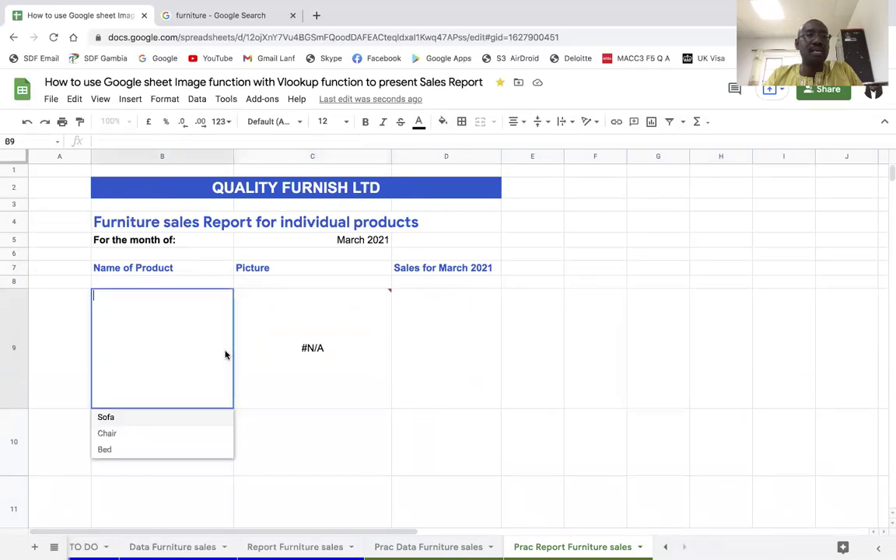
{"action": "left_click", "coordinate": [127, 420]}
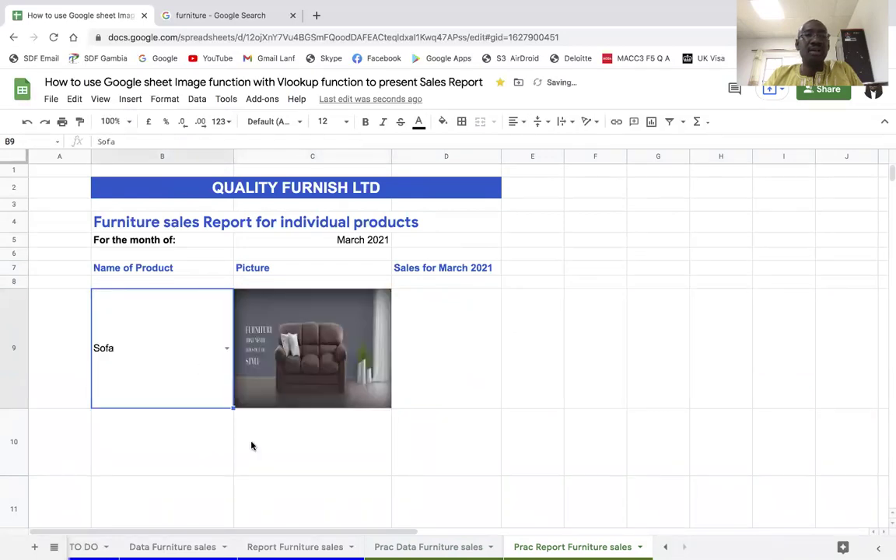
{"action": "left_click", "coordinate": [226, 348]}
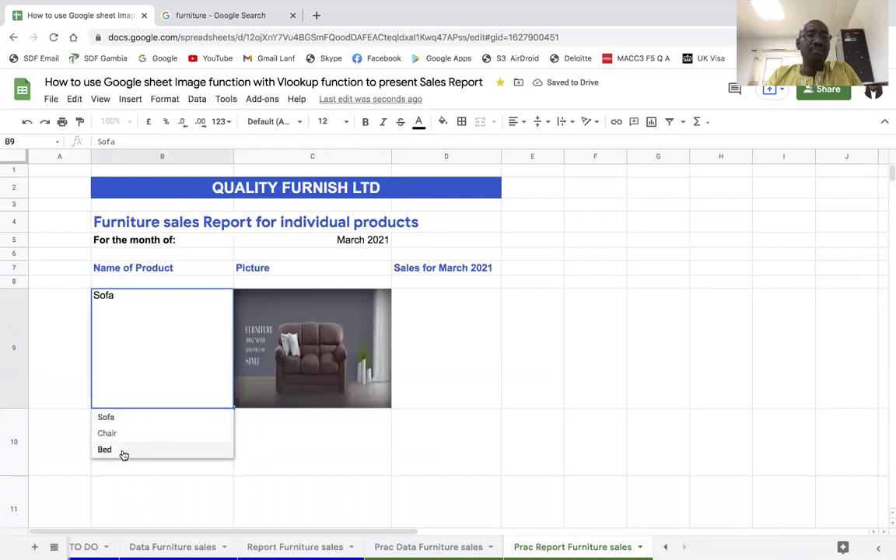
{"action": "left_click", "coordinate": [122, 451]}
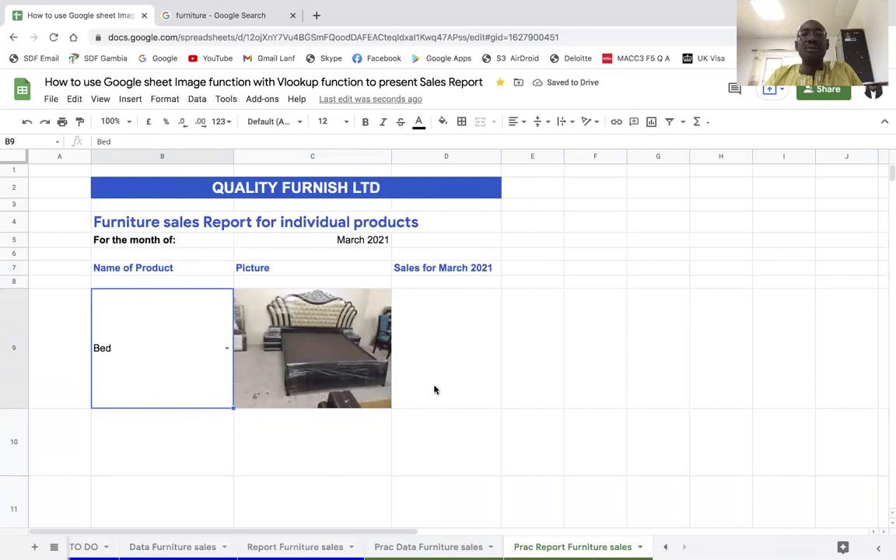
{"action": "left_click", "coordinate": [337, 450]}
{"action": "left_click", "coordinate": [299, 337]}
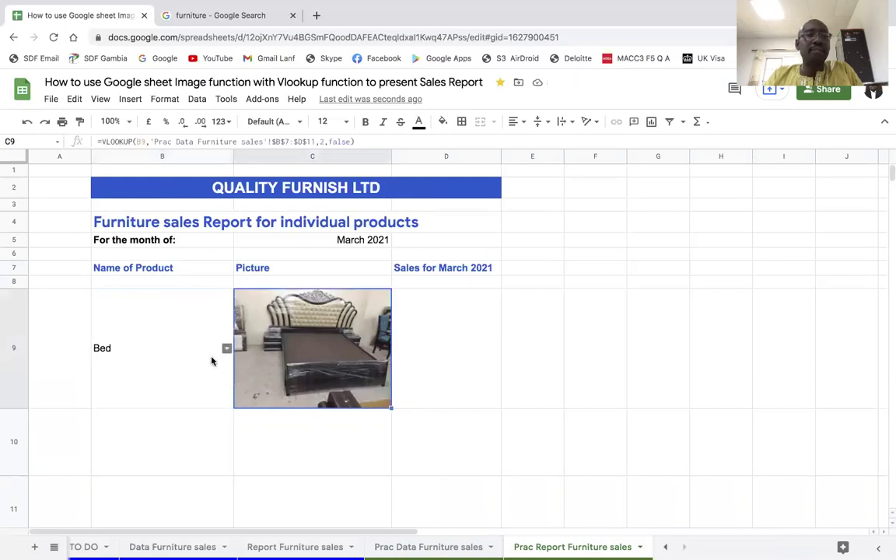
{"action": "left_click", "coordinate": [160, 344]}
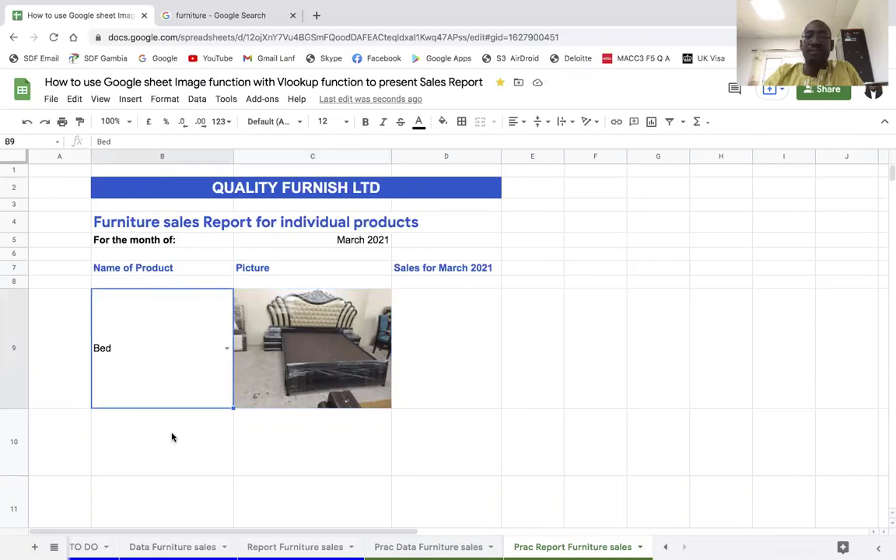
{"action": "key", "text": "Delete"}
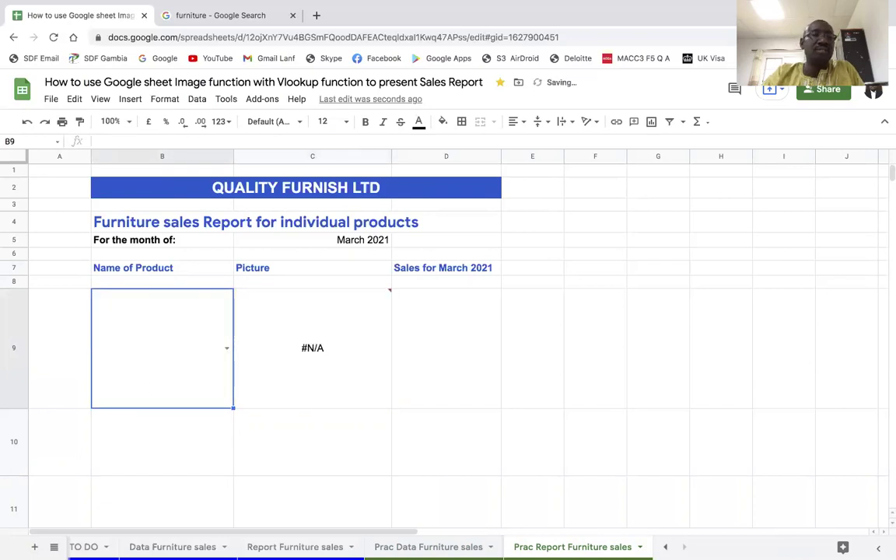
{"action": "left_click", "coordinate": [294, 367]}
{"action": "left_click", "coordinate": [187, 387]}
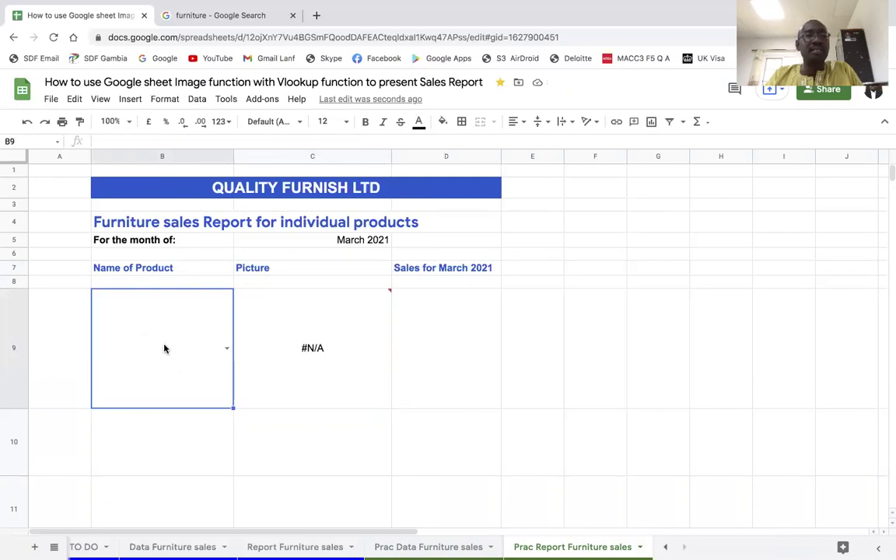
{"action": "left_click", "coordinate": [274, 380]}
{"action": "mouse_move", "coordinate": [300, 378]}
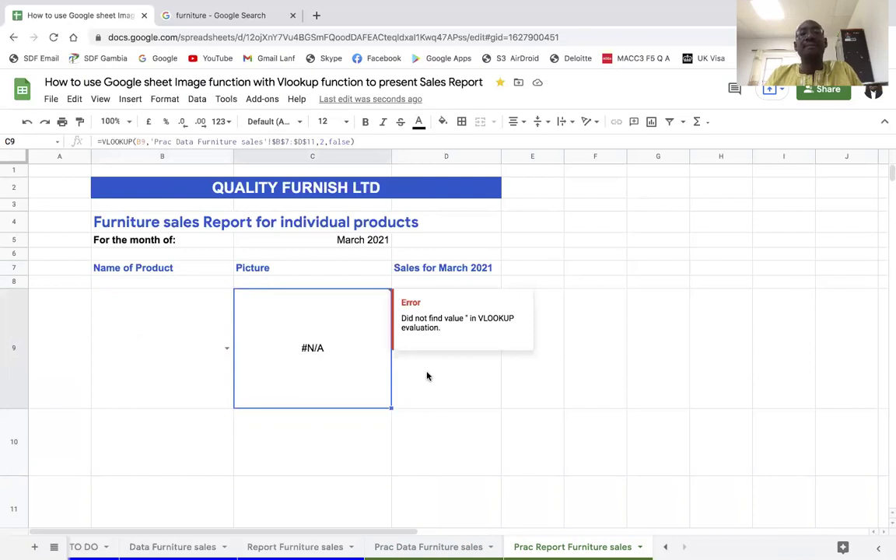
{"action": "left_click", "coordinate": [402, 376]}
{"action": "left_click", "coordinate": [309, 346]}
{"action": "left_click", "coordinate": [190, 354]}
{"action": "left_click", "coordinate": [280, 400]}
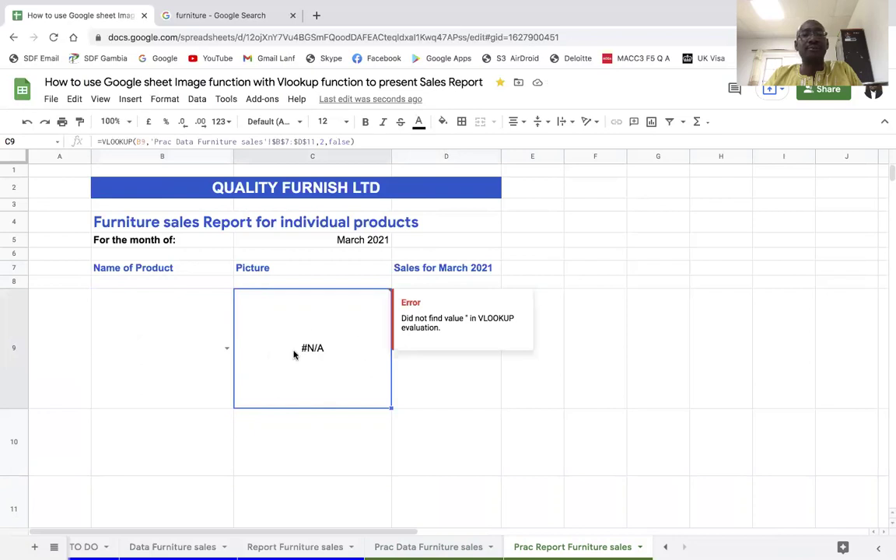
{"action": "left_click", "coordinate": [195, 342]}
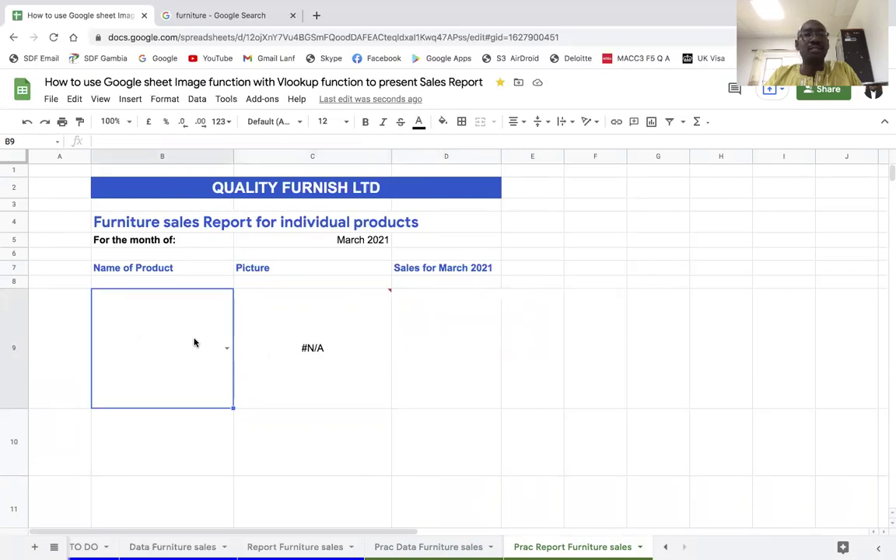
{"action": "left_click", "coordinate": [300, 366]}
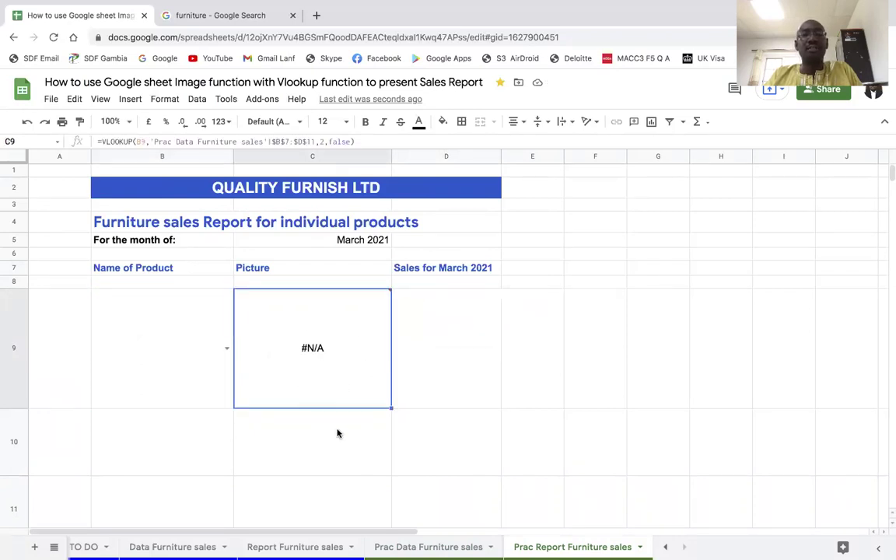
- Start =VLOOKUP(B9, in sales cell D9 after reviewing the VLOOKUP argument help
{"action": "left_click", "coordinate": [431, 366]}
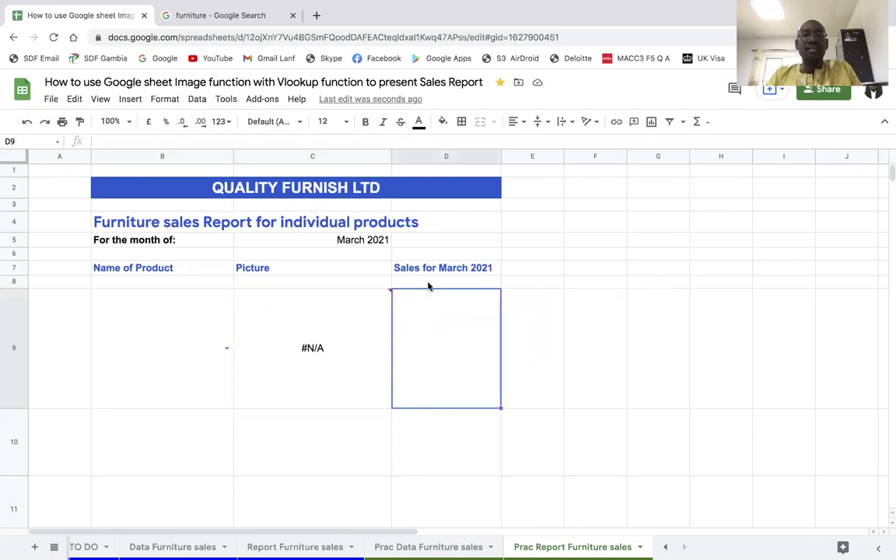
{"action": "type", "text": "=v"}
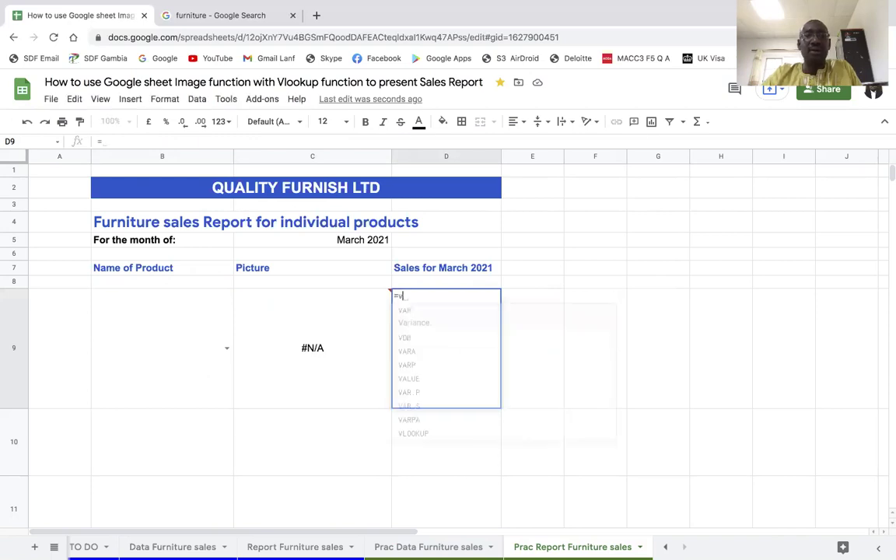
{"action": "left_click", "coordinate": [412, 424]}
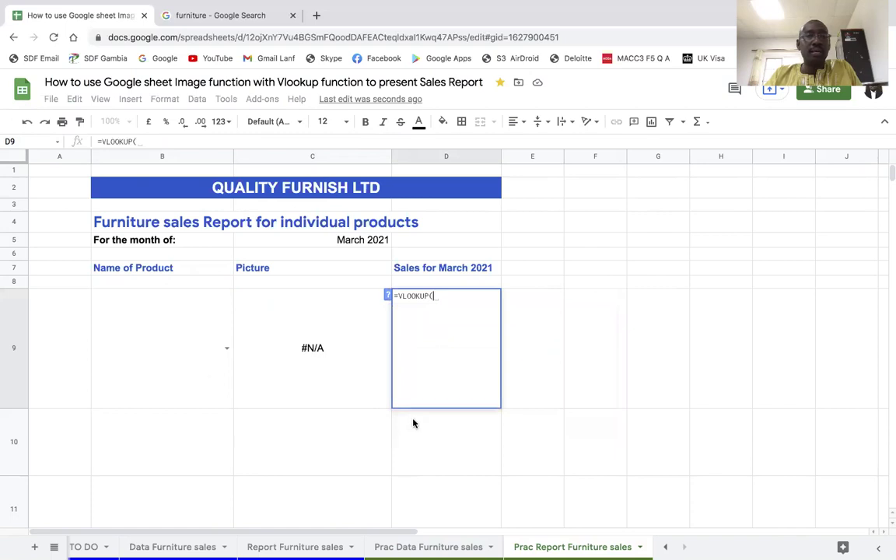
{"action": "left_click", "coordinate": [390, 298]}
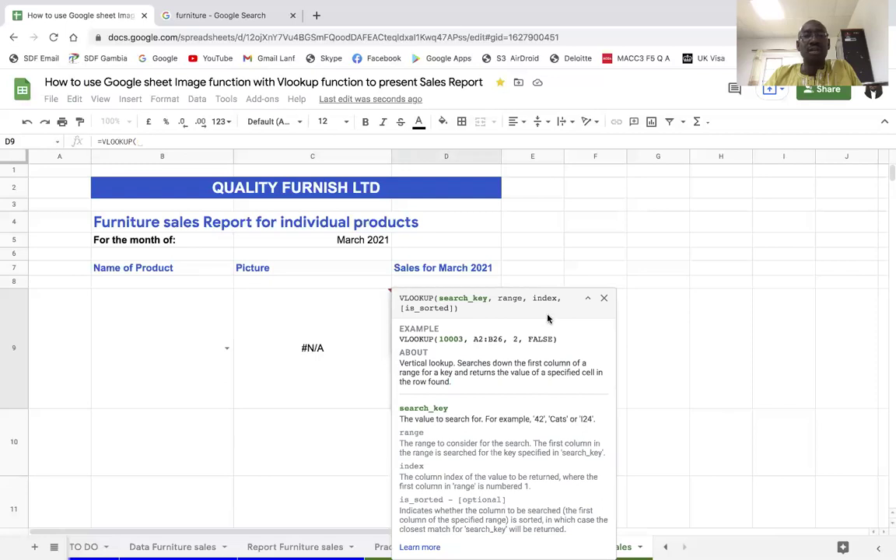
{"action": "left_click", "coordinate": [604, 300]}
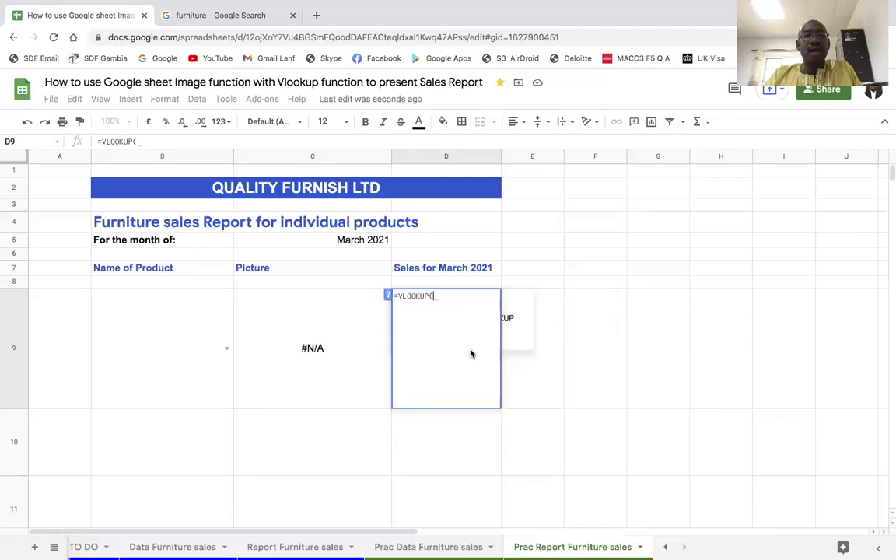
{"action": "left_click", "coordinate": [161, 351]}
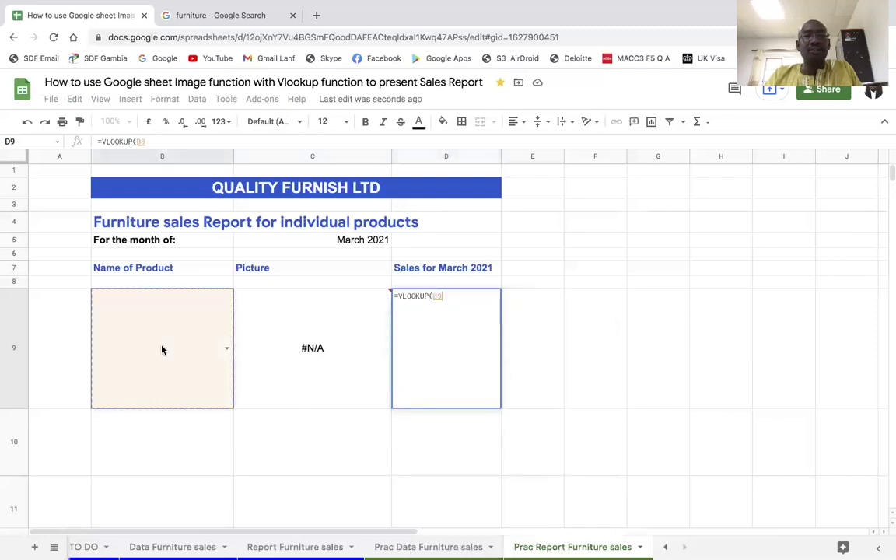
{"action": "type", "text": ","}
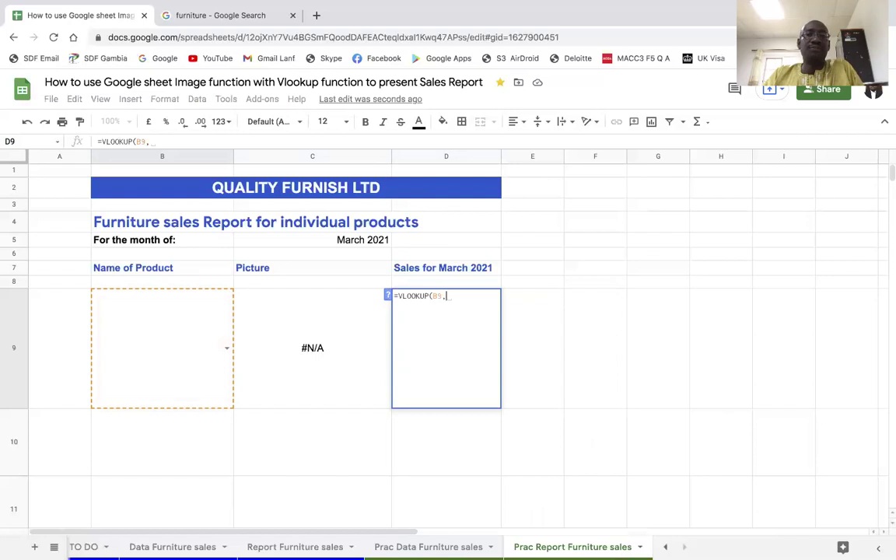
{"action": "left_click", "coordinate": [429, 547]}
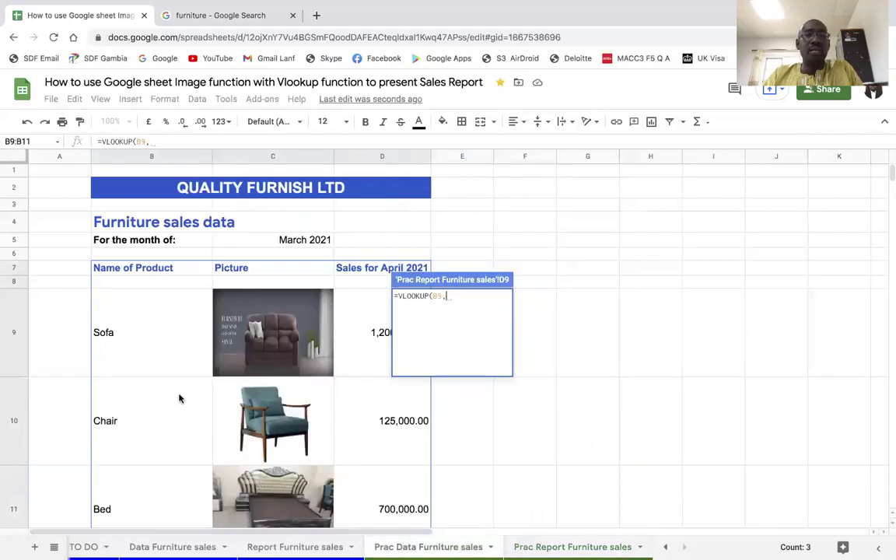
- Complete D9 as =VLOOKUP(B9,'Prac Data Furniture sales'!$B$7:$D$11,3,false) and enter it
{"action": "mouse_move", "coordinate": [137, 269]}
{"action": "left_mouse_down"}
{"action": "mouse_move", "coordinate": [294, 295]}
{"action": "mouse_move", "coordinate": [385, 335]}
{"action": "mouse_move", "coordinate": [396, 499]}
{"action": "left_mouse_up"}
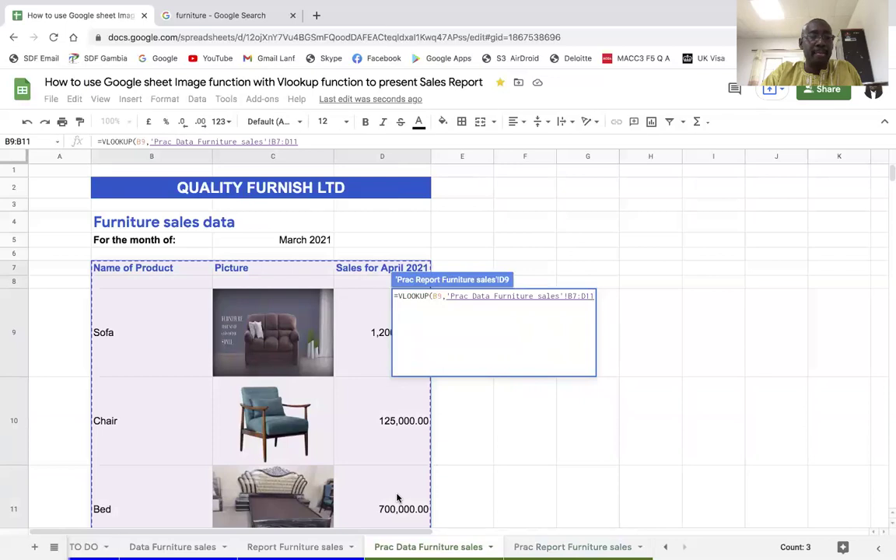
{"action": "key", "text": "F4"}
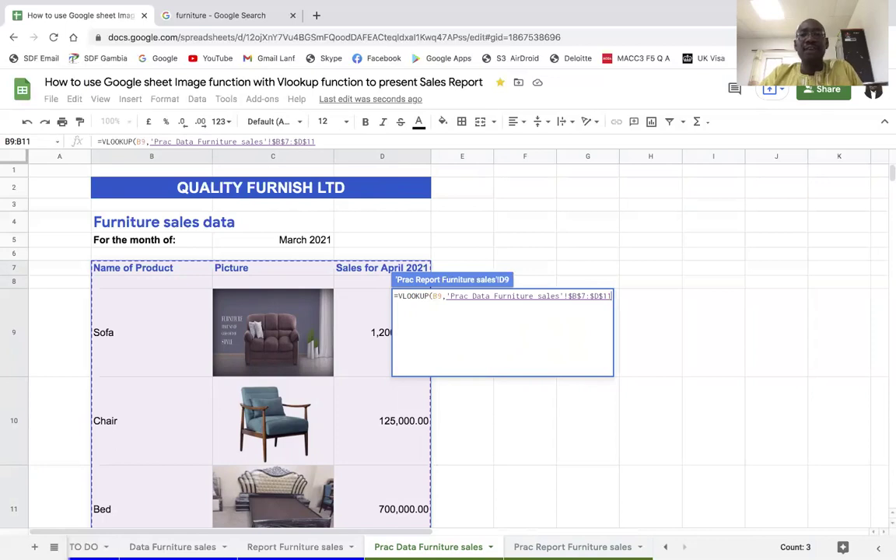
{"action": "type", "text": ","}
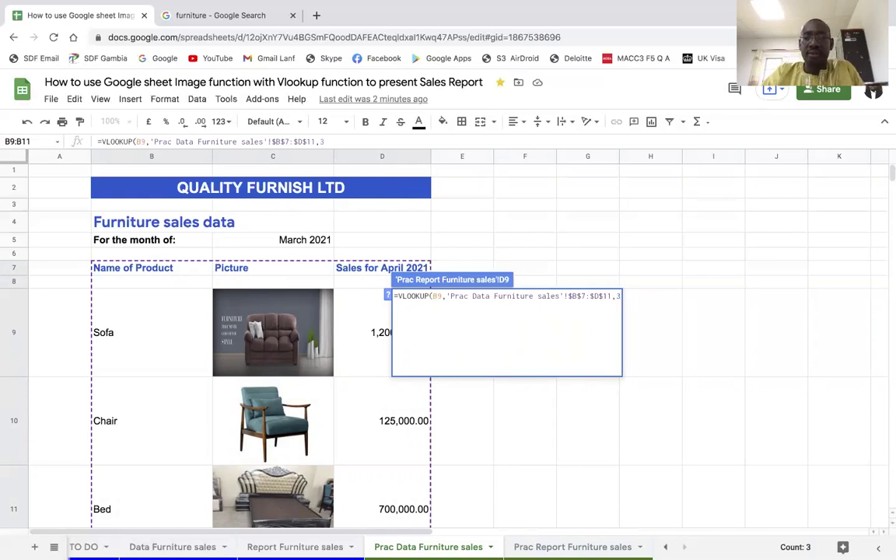
{"action": "type", "text": "3,"}
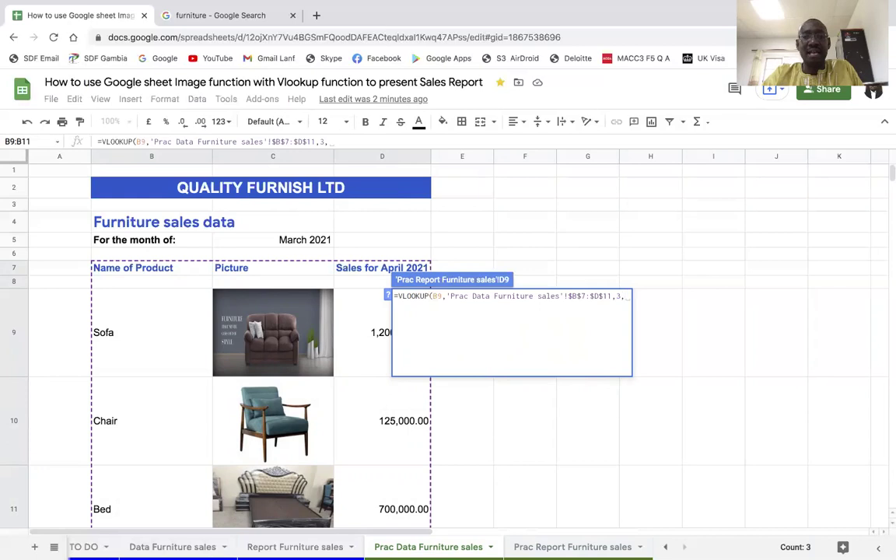
{"action": "type", "text": "false"}
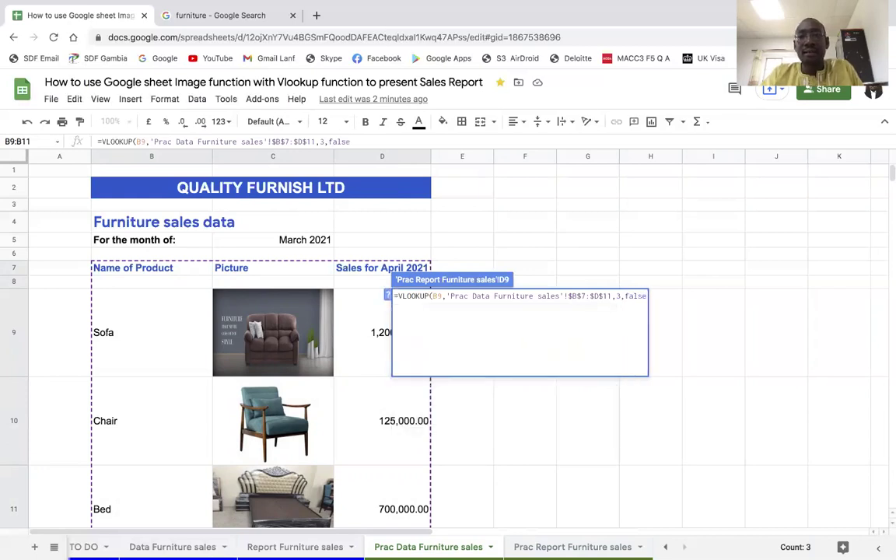
{"action": "type", "text": ")"}
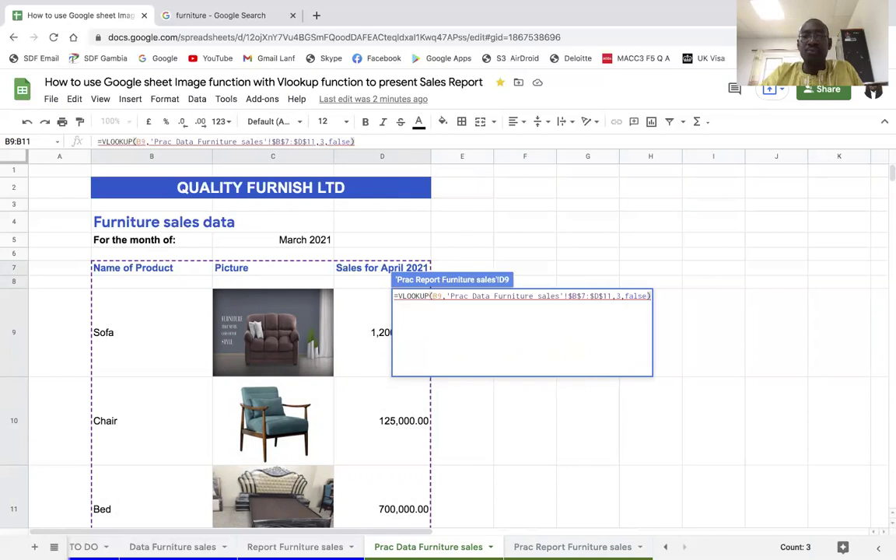
{"action": "key", "text": "Return"}
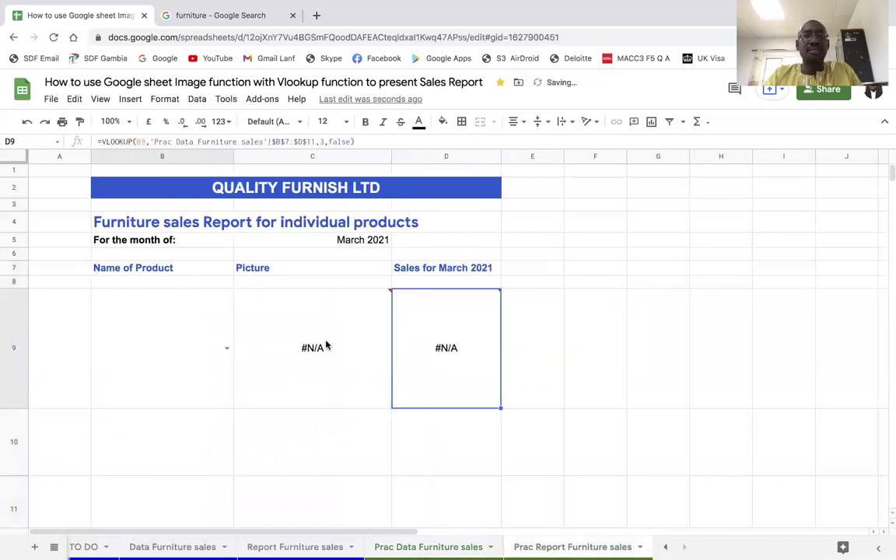
- Choose Sofa in B9 and compare D9's result against the Prac Data Furniture sales tab
{"action": "left_click", "coordinate": [135, 340]}
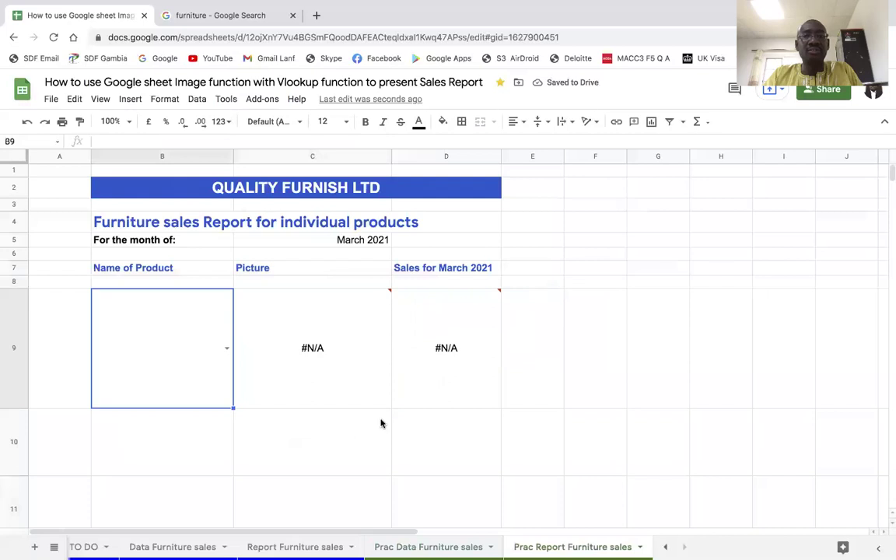
{"action": "left_click", "coordinate": [414, 370]}
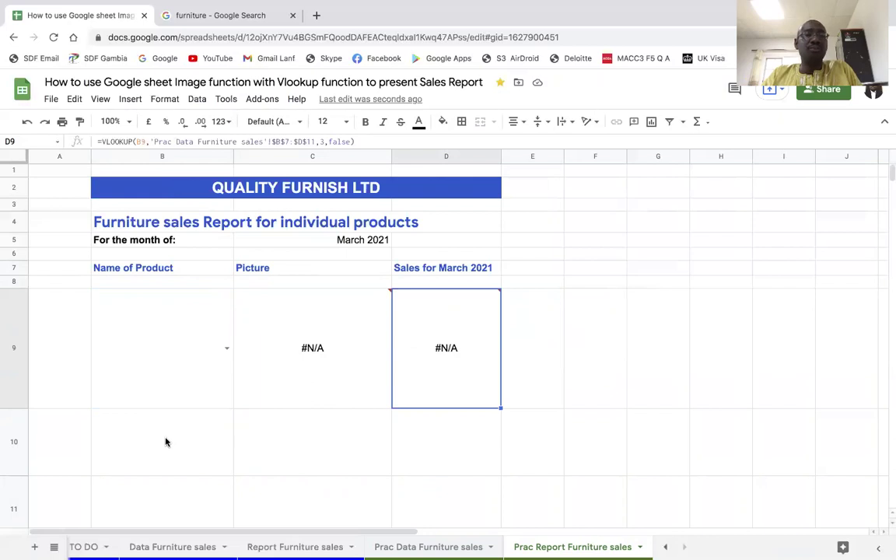
{"action": "left_click", "coordinate": [227, 349]}
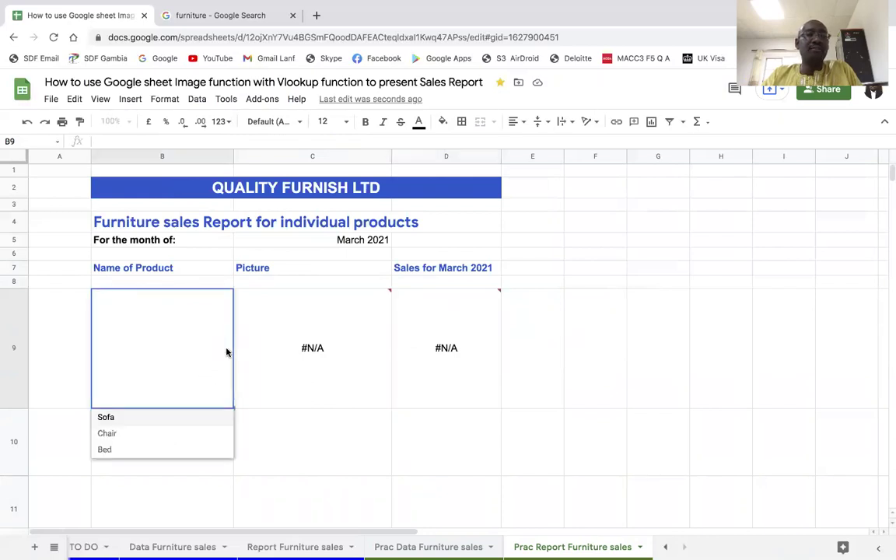
{"action": "left_click", "coordinate": [127, 419]}
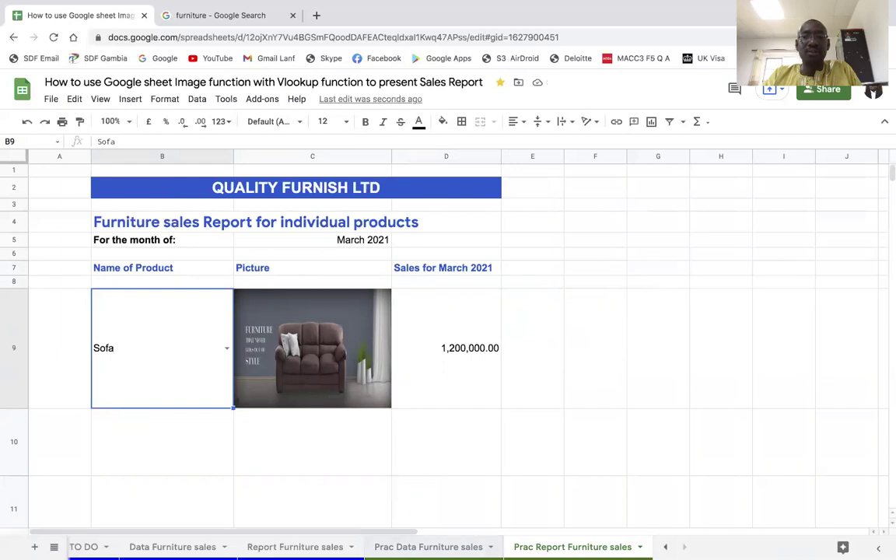
{"action": "left_click", "coordinate": [429, 547]}
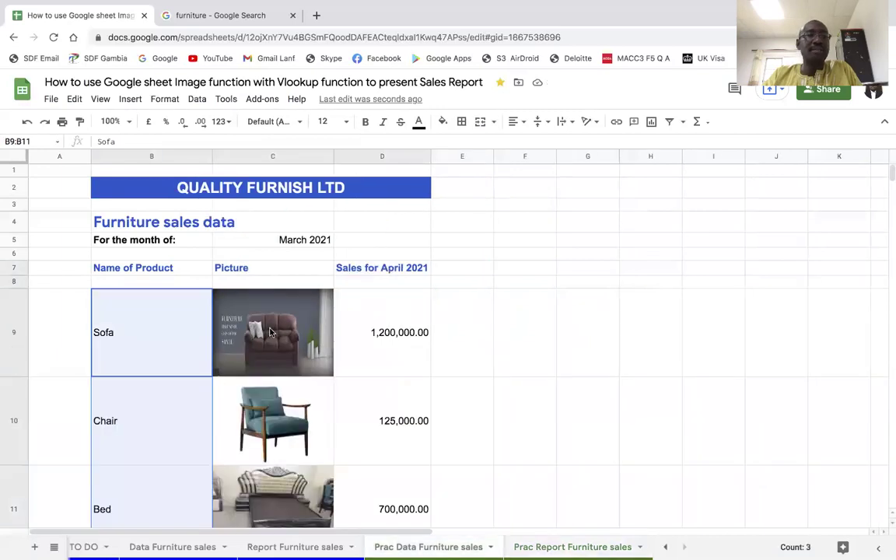
{"action": "left_click", "coordinate": [593, 283]}
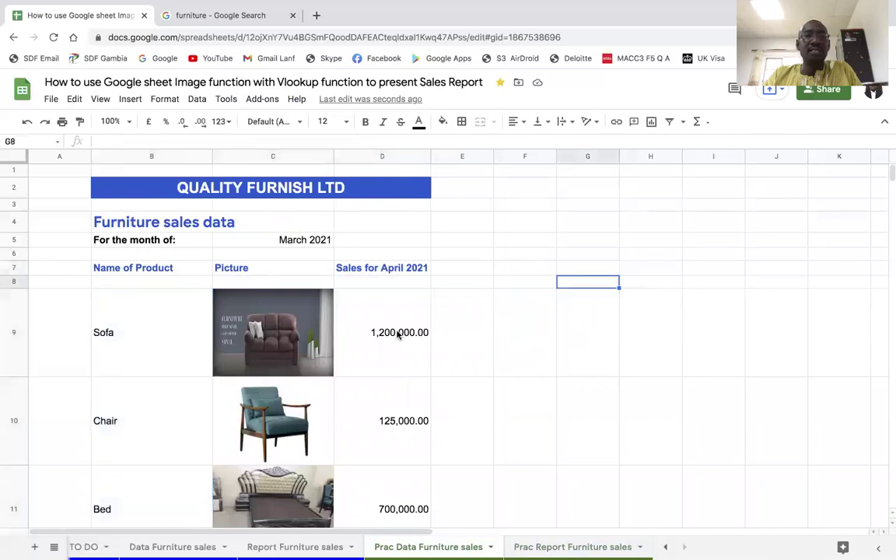
{"action": "left_click", "coordinate": [572, 547]}
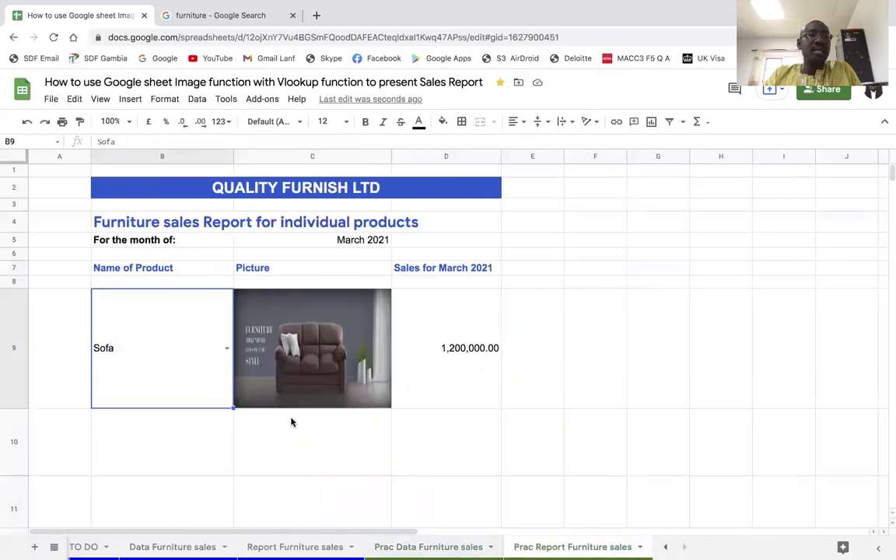
- Switch B9 to Bed and verify its 700,000.00 sales figure on the data tab
{"action": "left_click", "coordinate": [227, 349]}
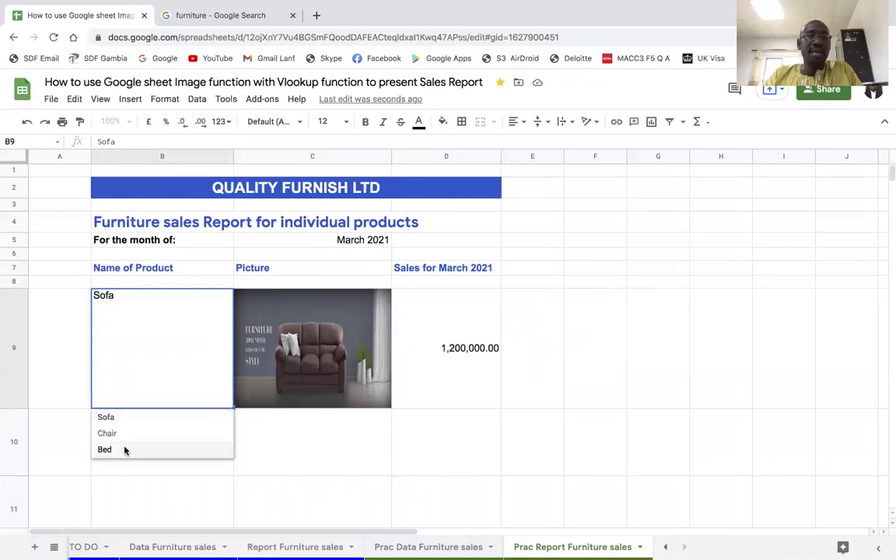
{"action": "left_click", "coordinate": [104, 450]}
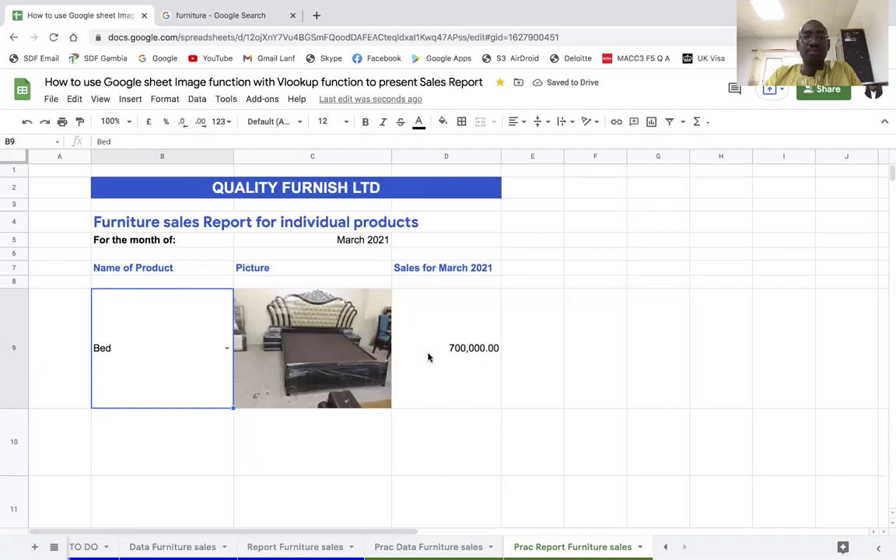
{"action": "left_click", "coordinate": [401, 546]}
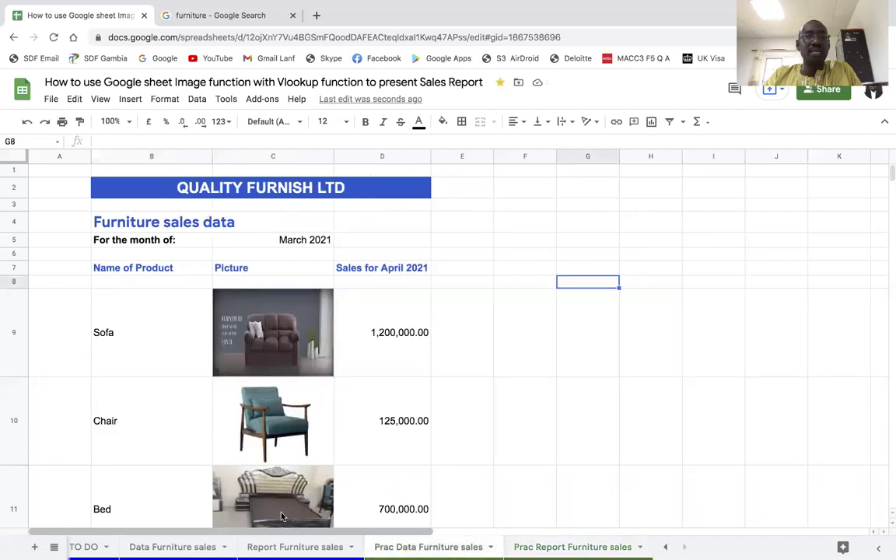
{"action": "scroll", "coordinate": [295, 498], "scroll_direction": "down", "scroll_amount": 1}
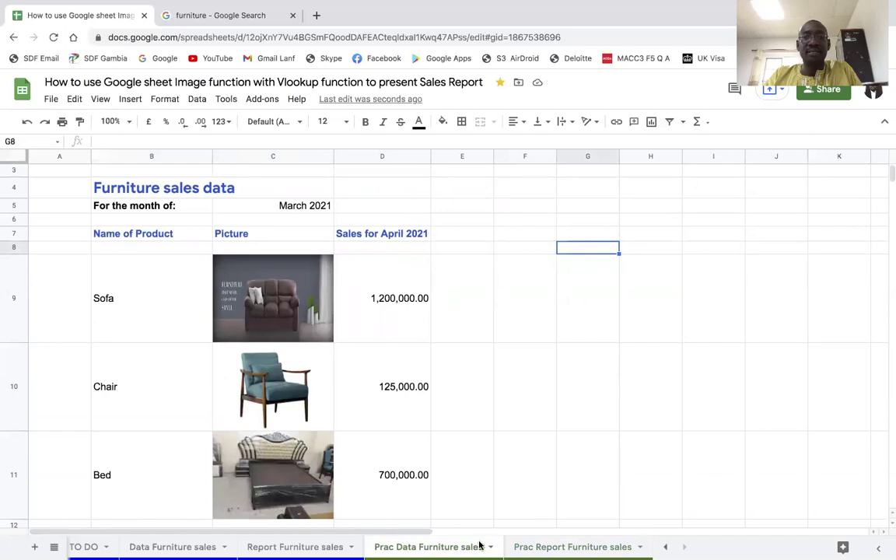
{"action": "left_click", "coordinate": [572, 547]}
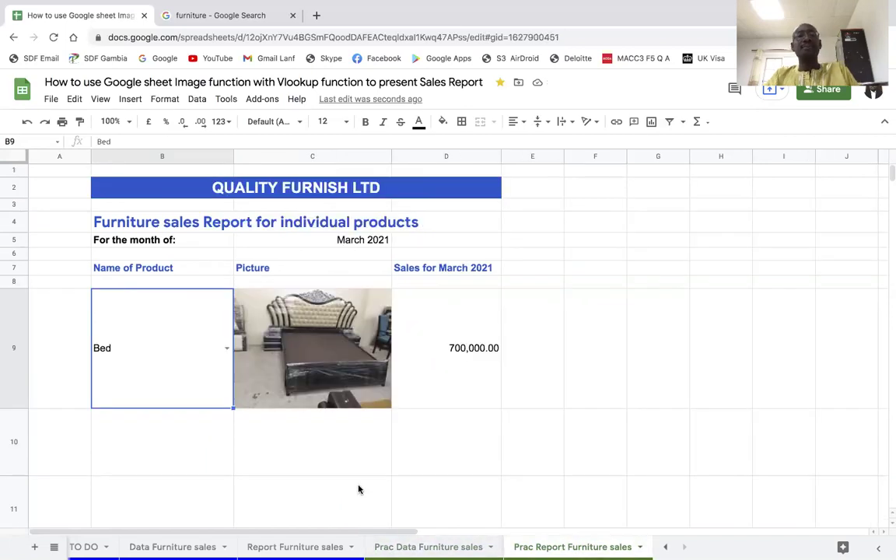